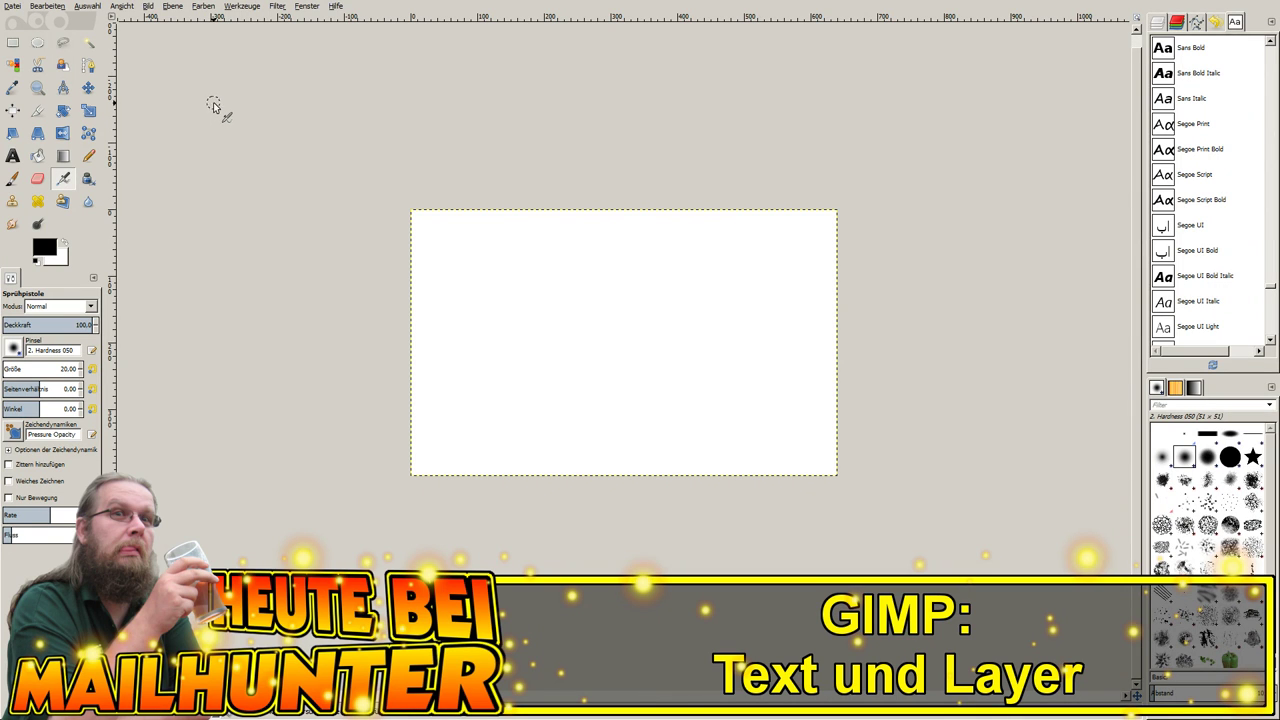
- Create a new 1921 × 1080 px image at 72 ppi with a Transparenz fill
click(20, 6)
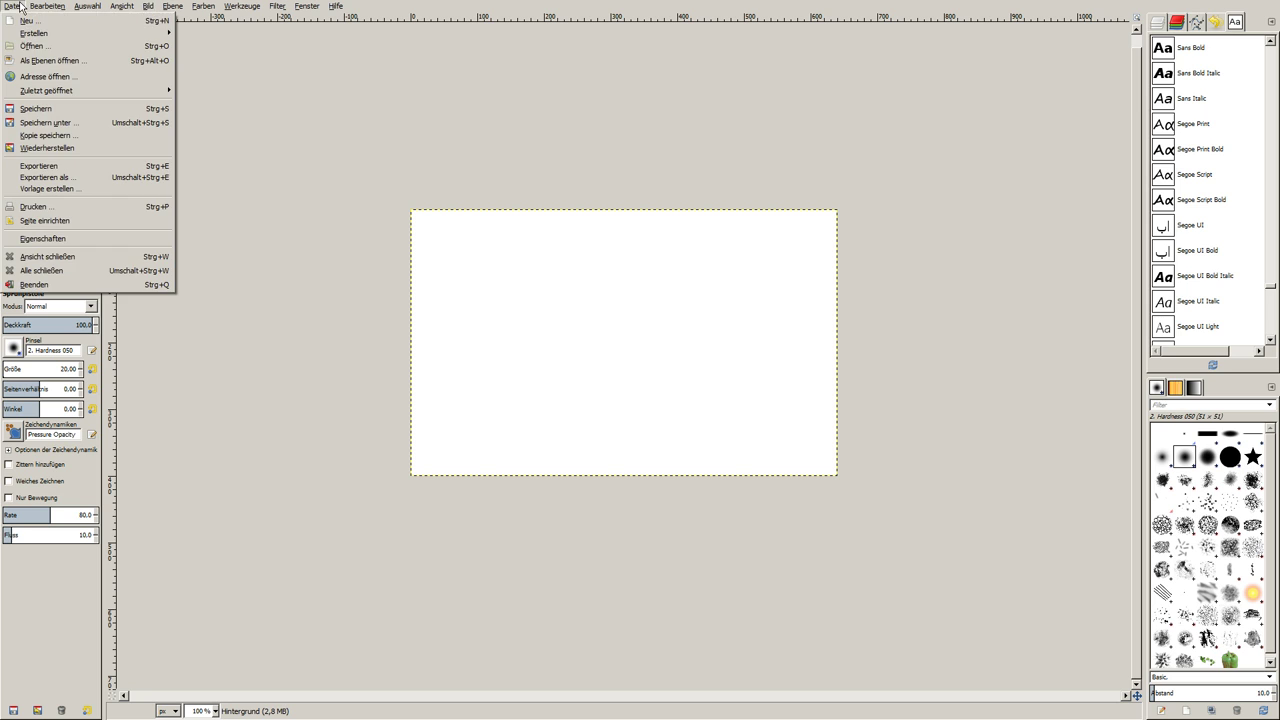
click(25, 24)
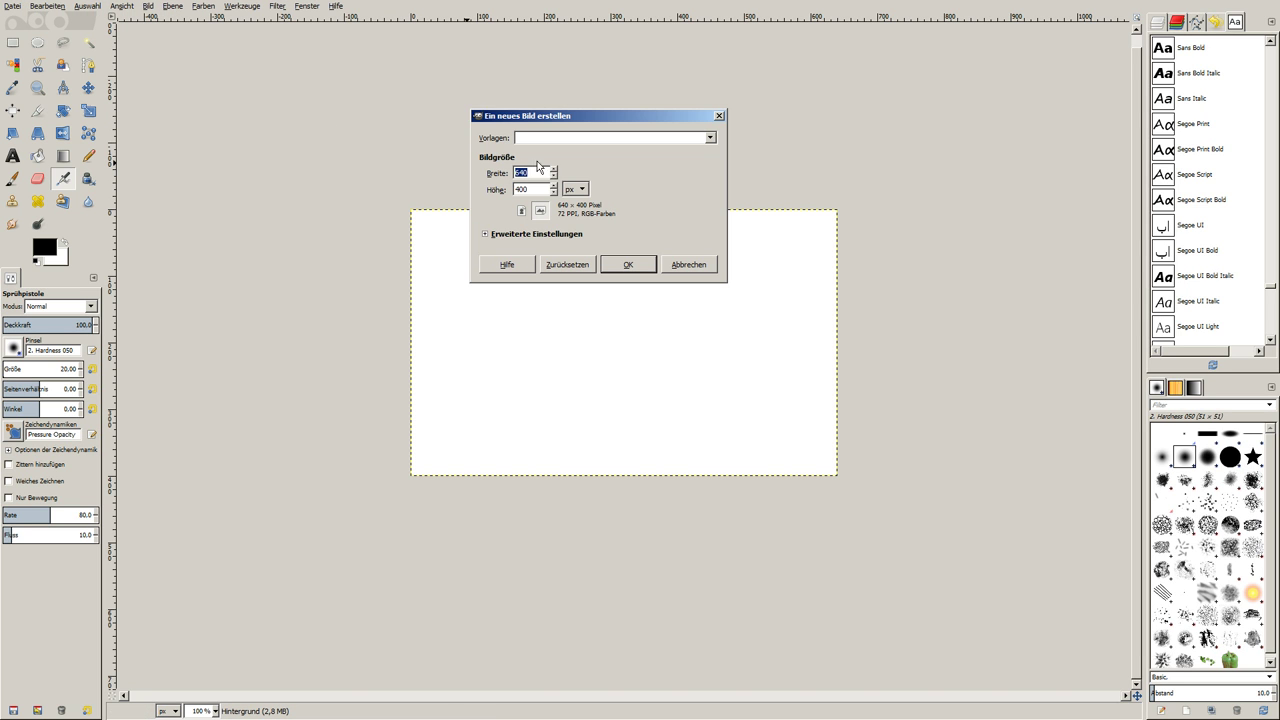
click(565, 235)
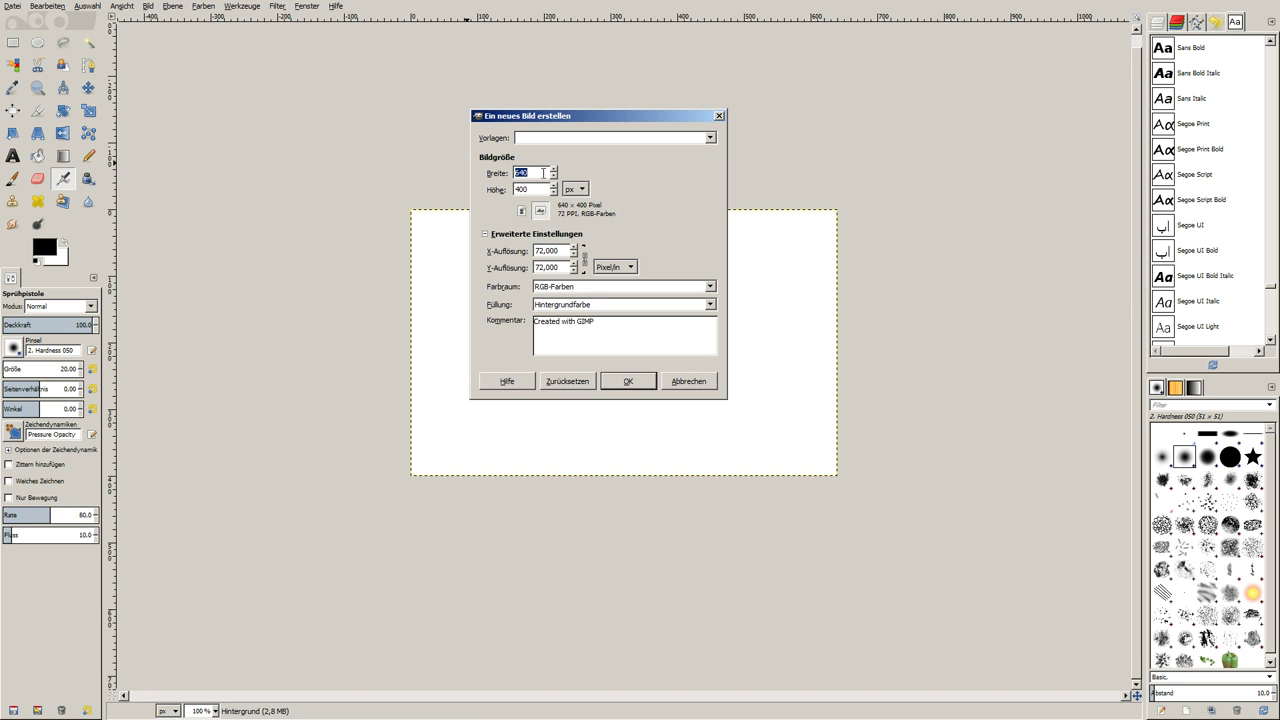
text(1921)
key(Tab)
click(602, 306)
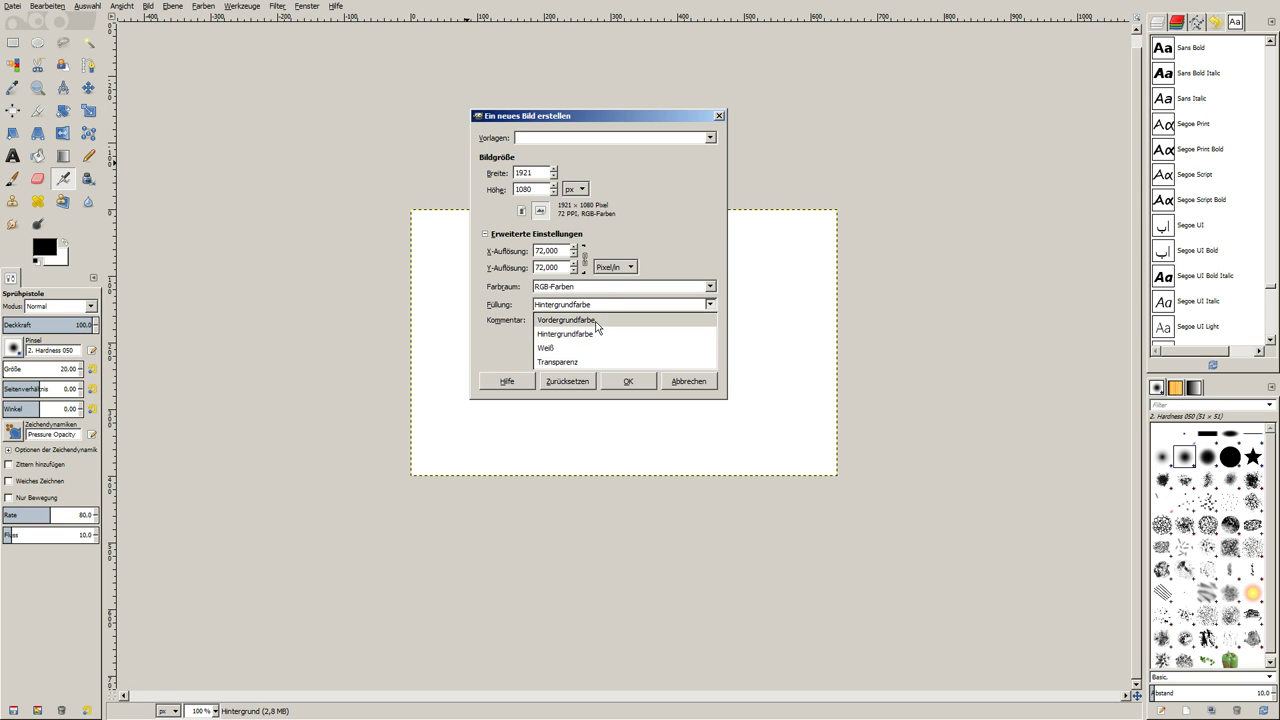
click(585, 362)
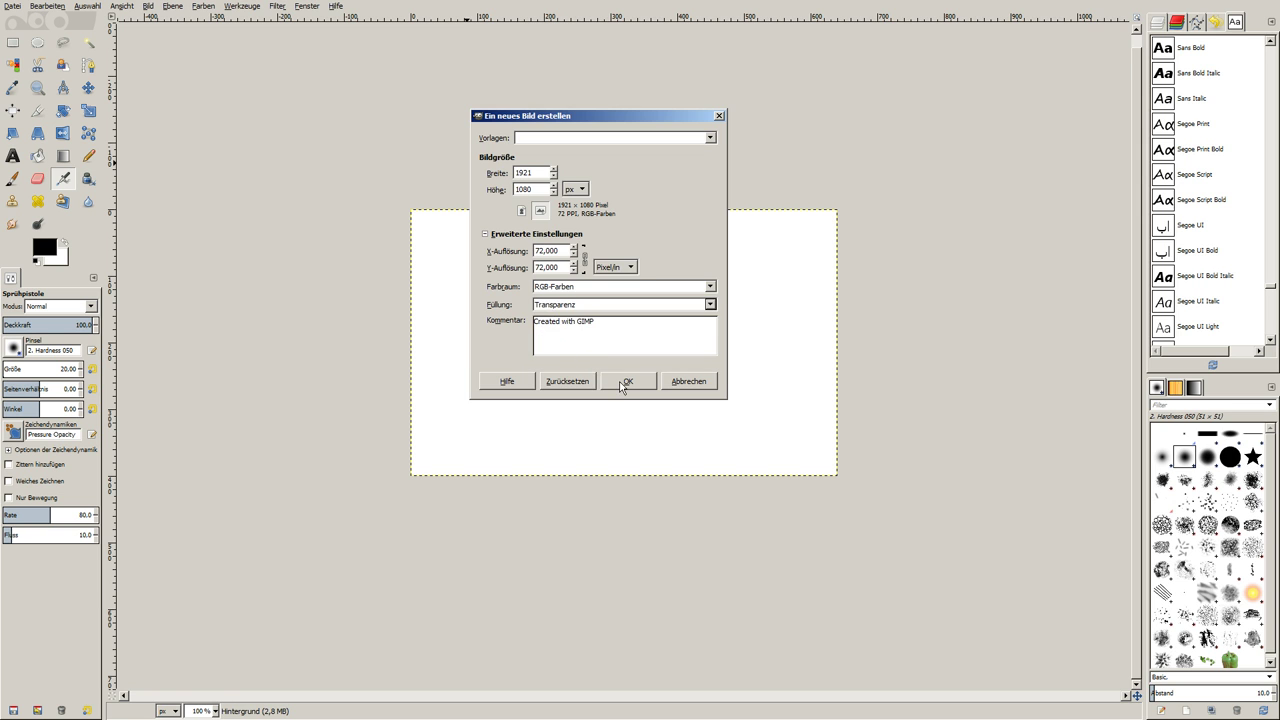
click(628, 382)
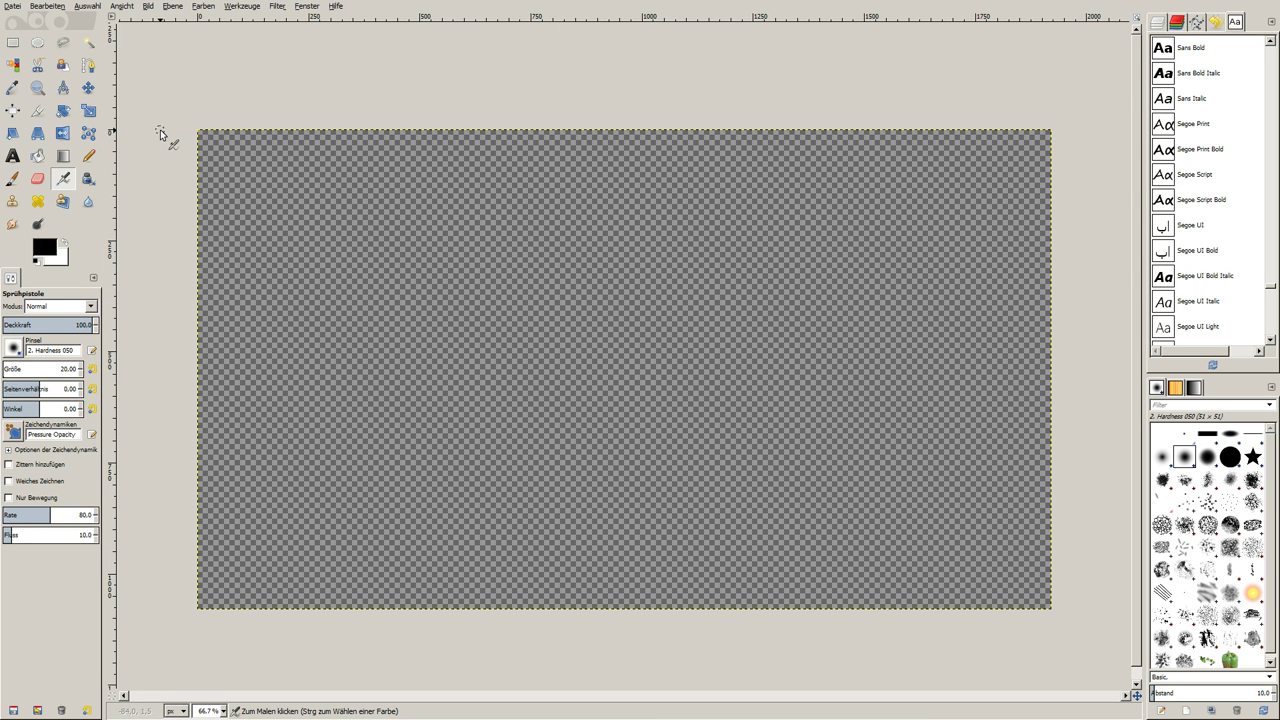
- Draw a large text box over the upper-left part of the canvas with the Text tool
drag(409, 297, 413, 272)
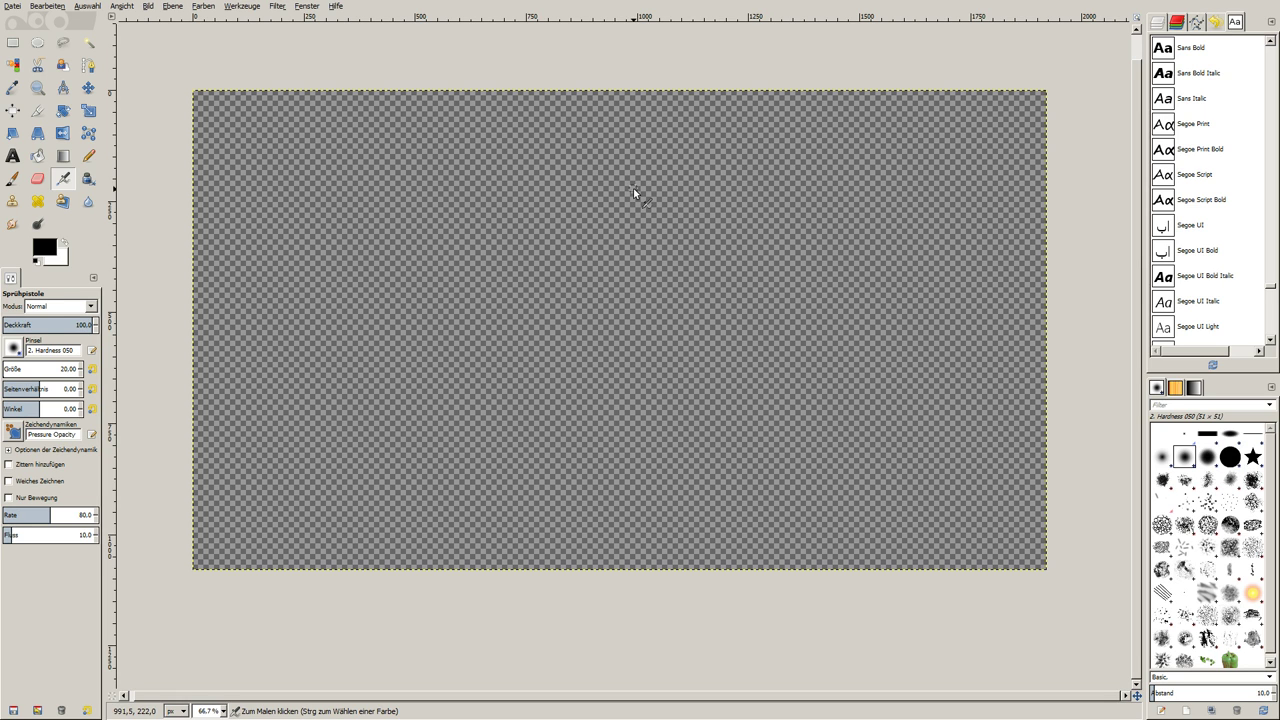
click(12, 157)
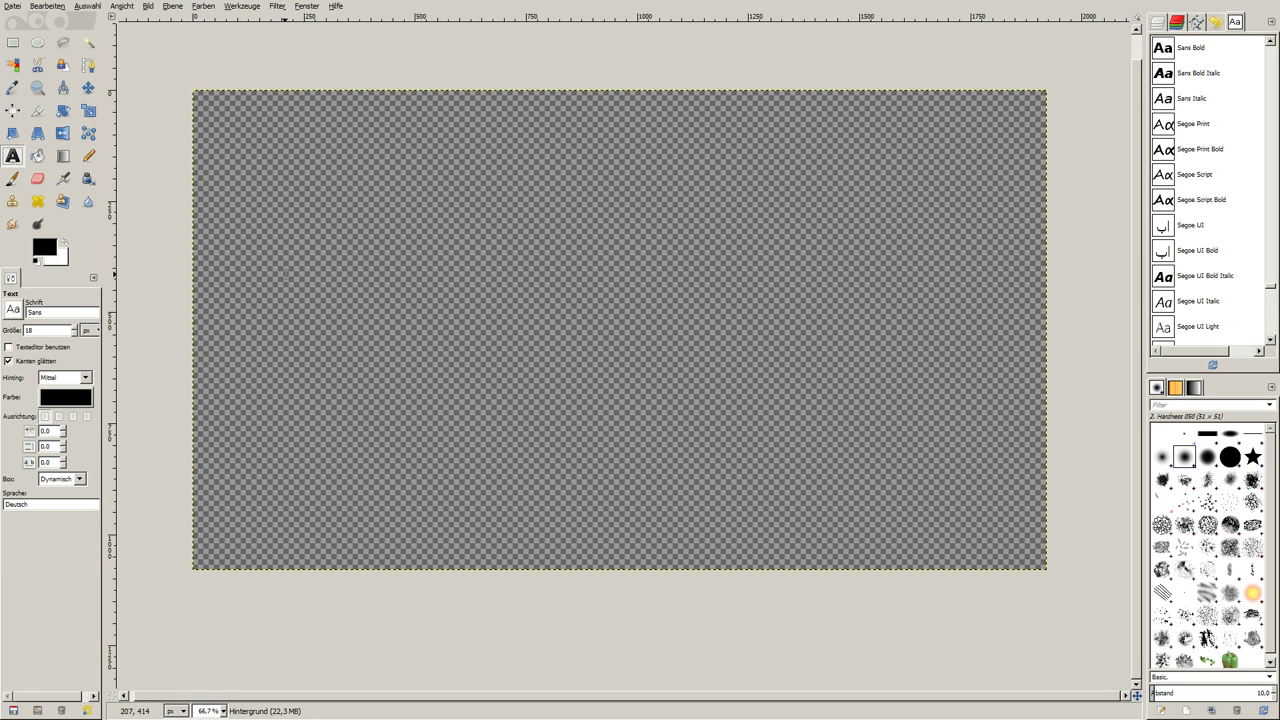
drag(237, 233, 1000, 495)
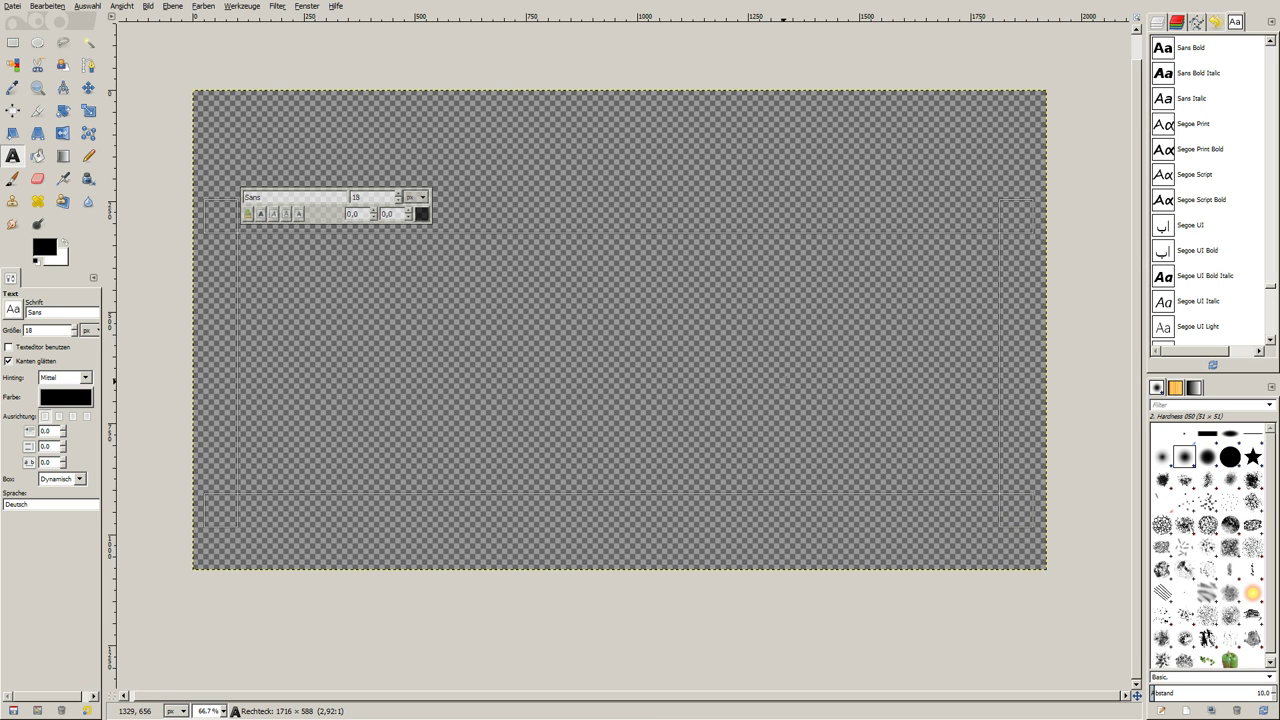
- Fix the text box size and enlarge the selected word Hallo to 250 px Sans
click(242, 236)
text(Hallo)
double_click(250, 237)
scroll(372, 198, up, 5)
scroll(372, 198, up, 5)
scroll(372, 198, up, 5)
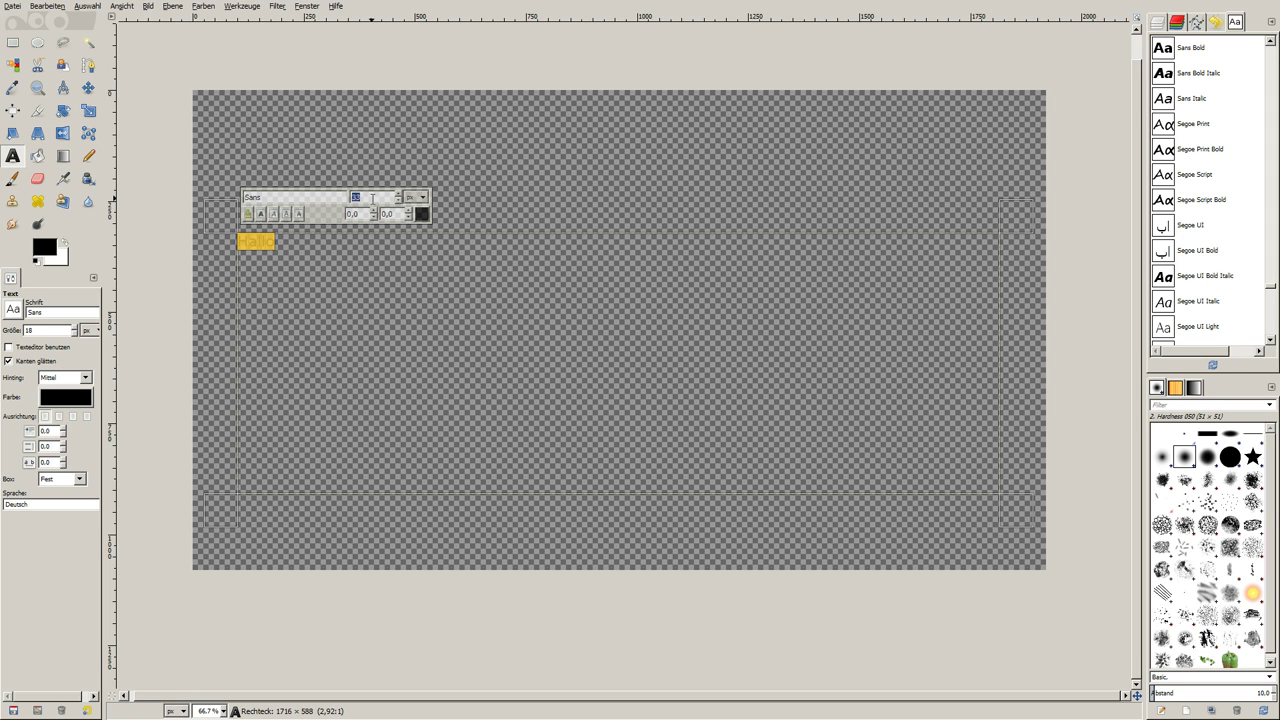
text(150)
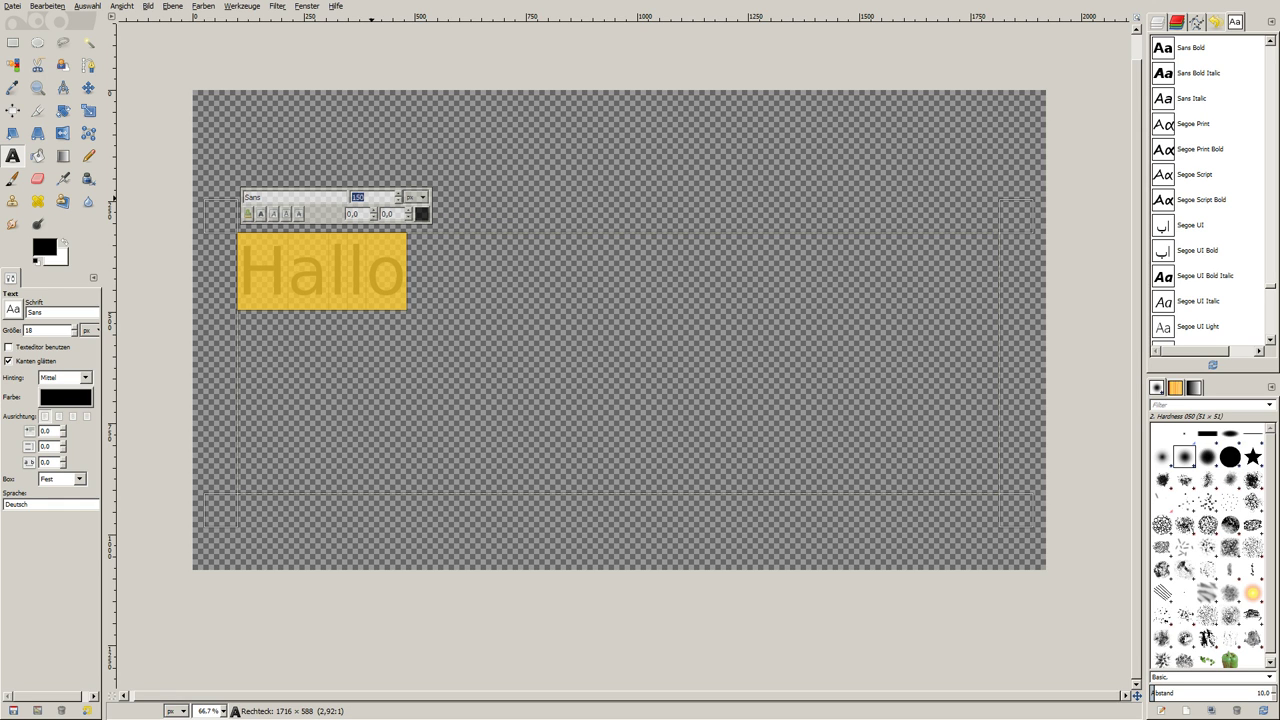
text(50)
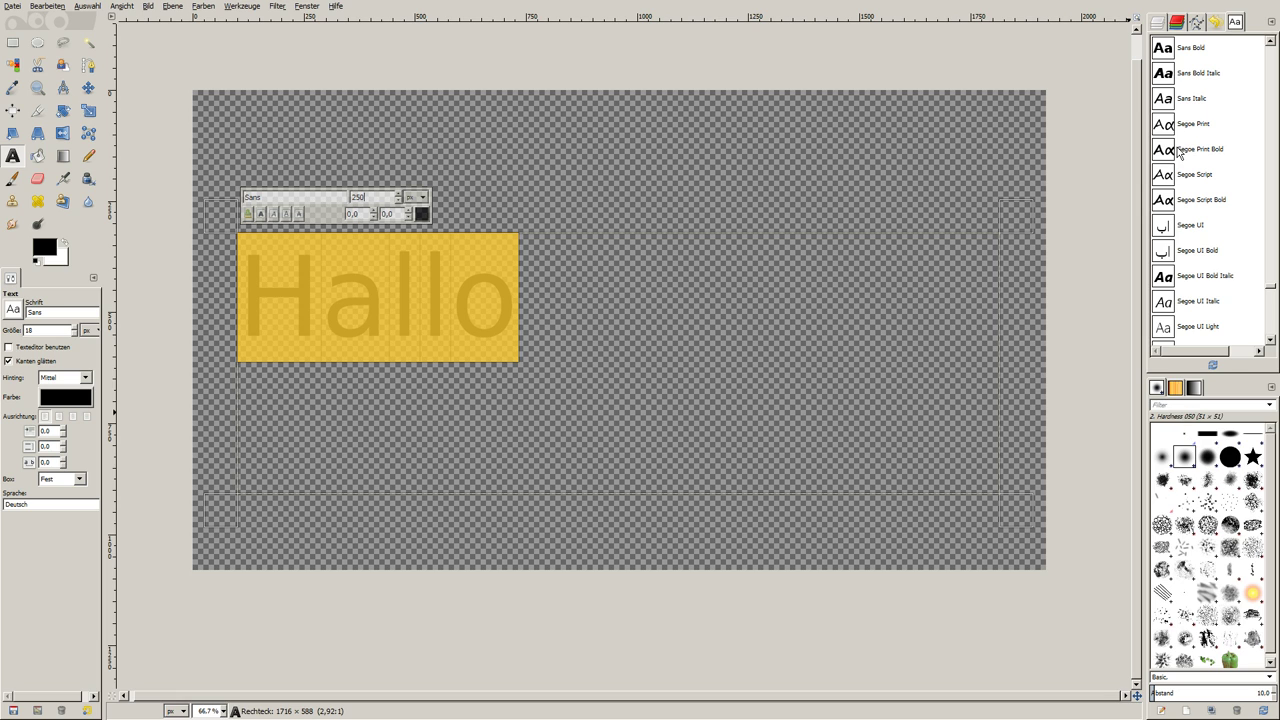
drag(1273, 289, 1273, 78)
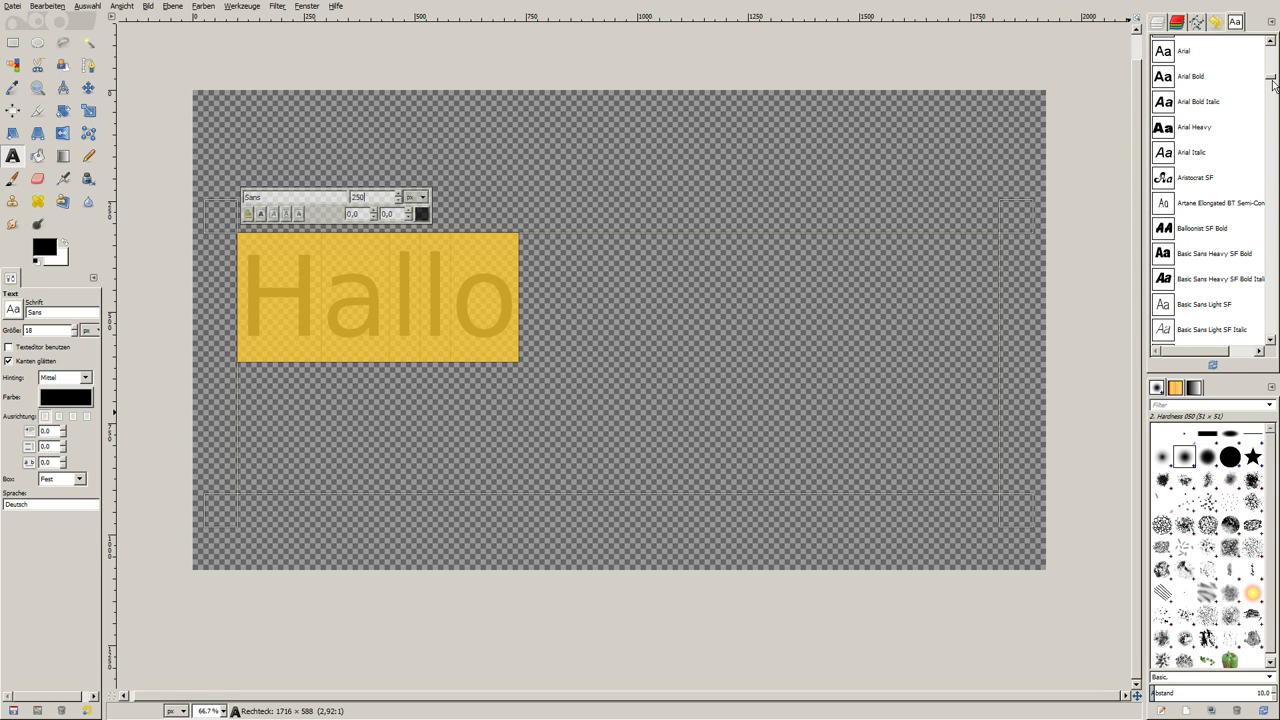
- Change the Hallo font to Basic Sans Heavy SF Bold, after trying Arial Bold, and reselect the word
click(1201, 80)
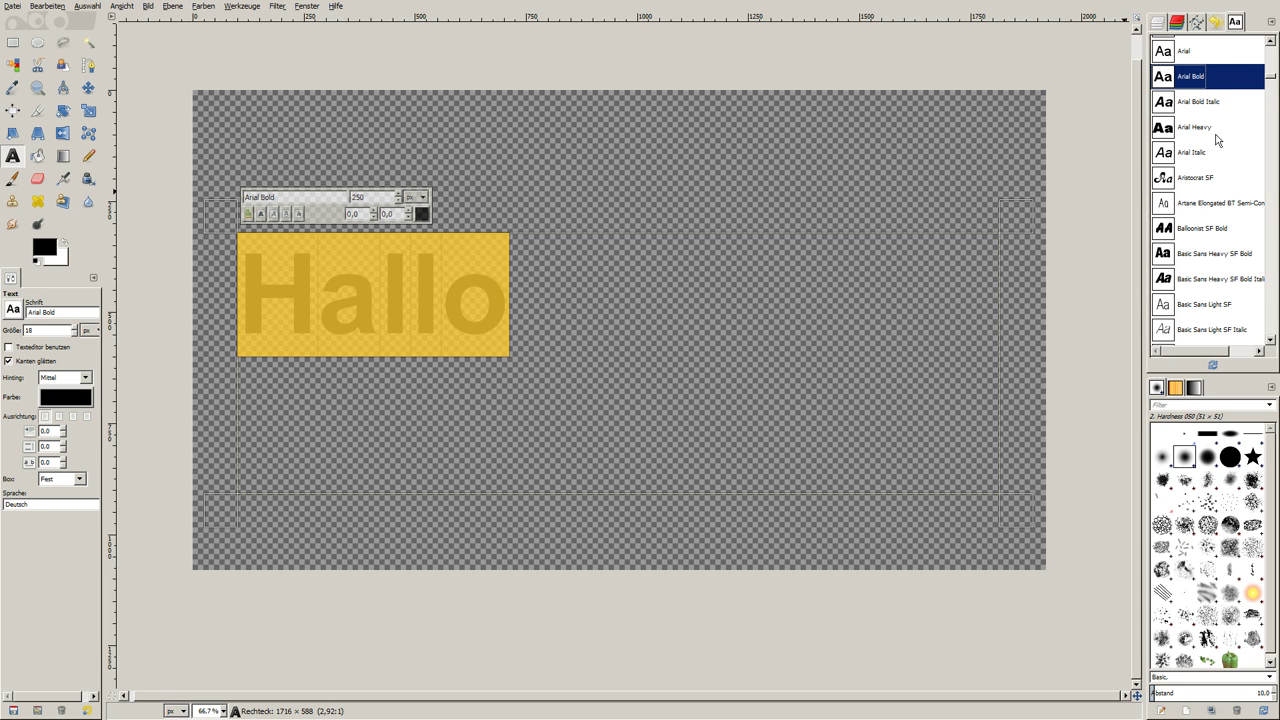
click(1190, 54)
click(1189, 258)
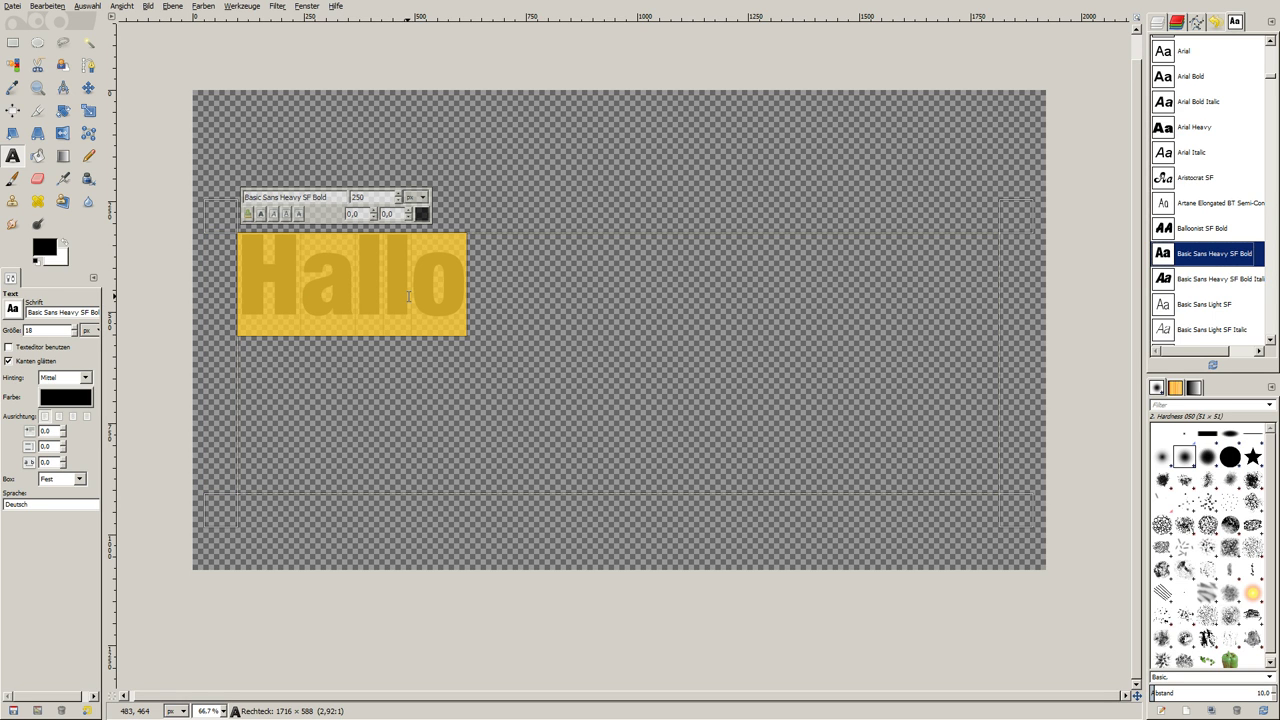
click(460, 307)
double_click(292, 305)
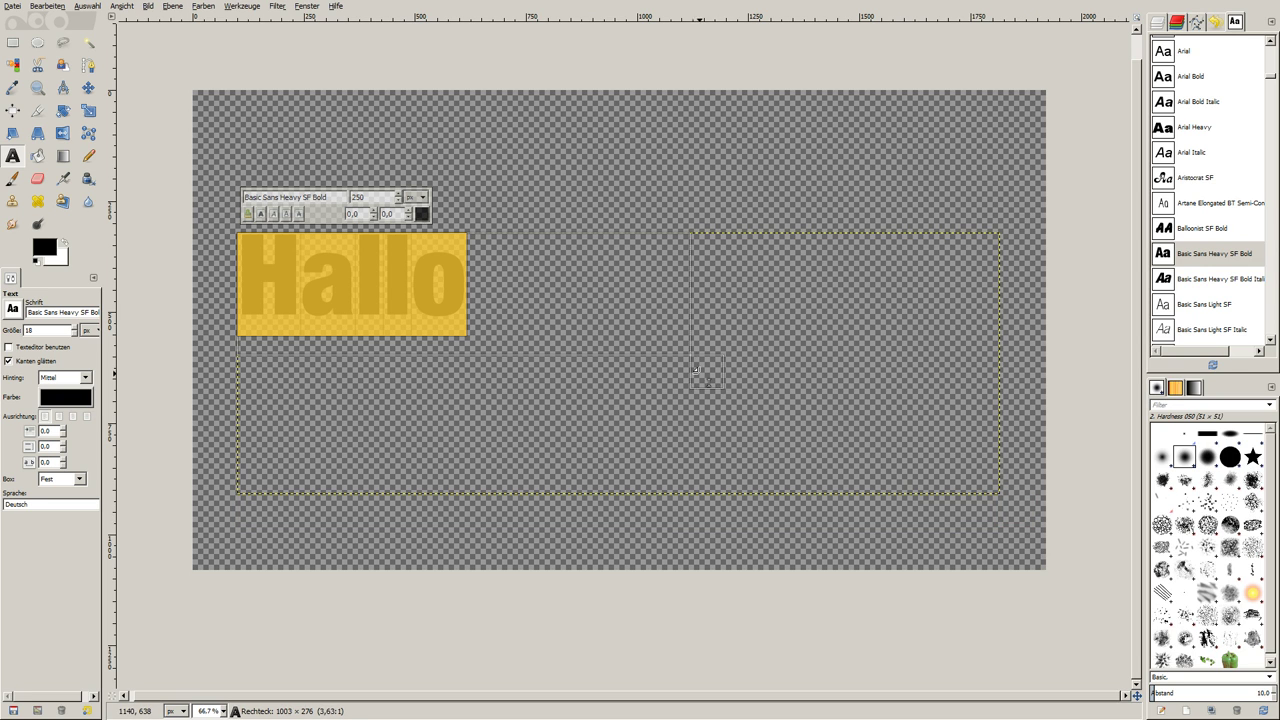
- Resize the Hallo text box to about 1166 × 363 px and create a path from the text
drag(604, 383, 553, 396)
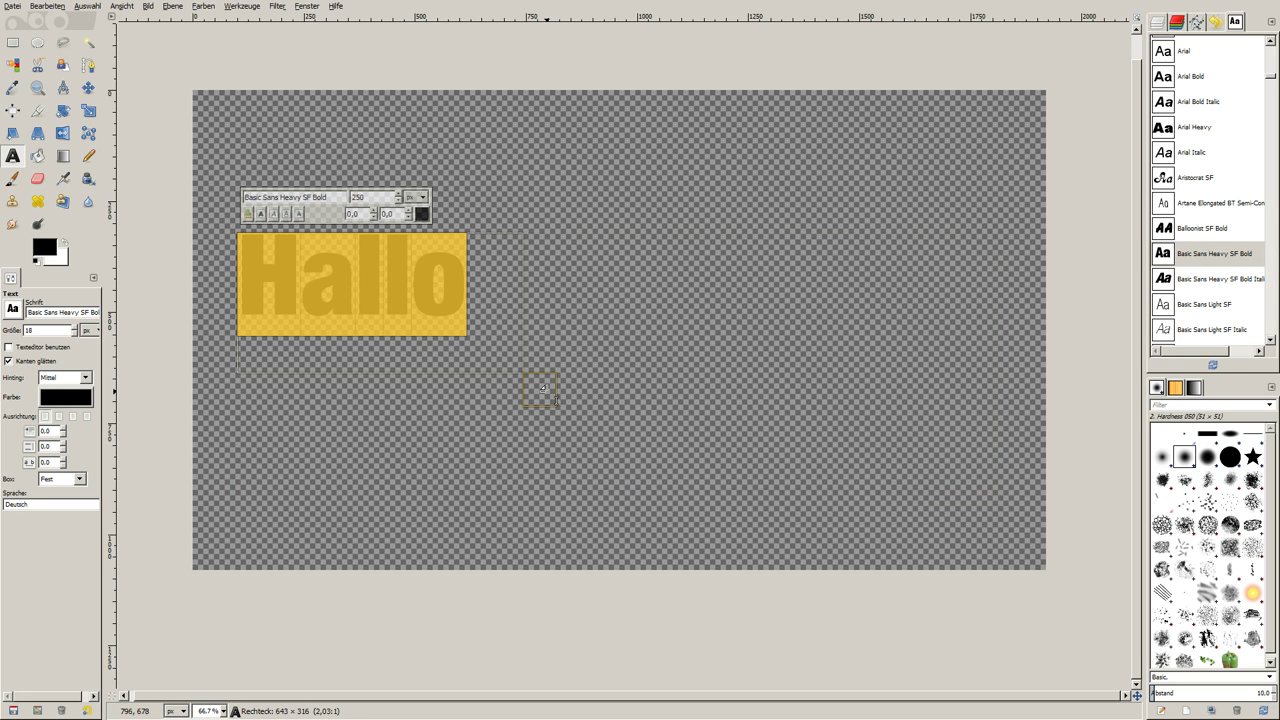
drag(540, 385, 766, 398)
right_click(431, 300)
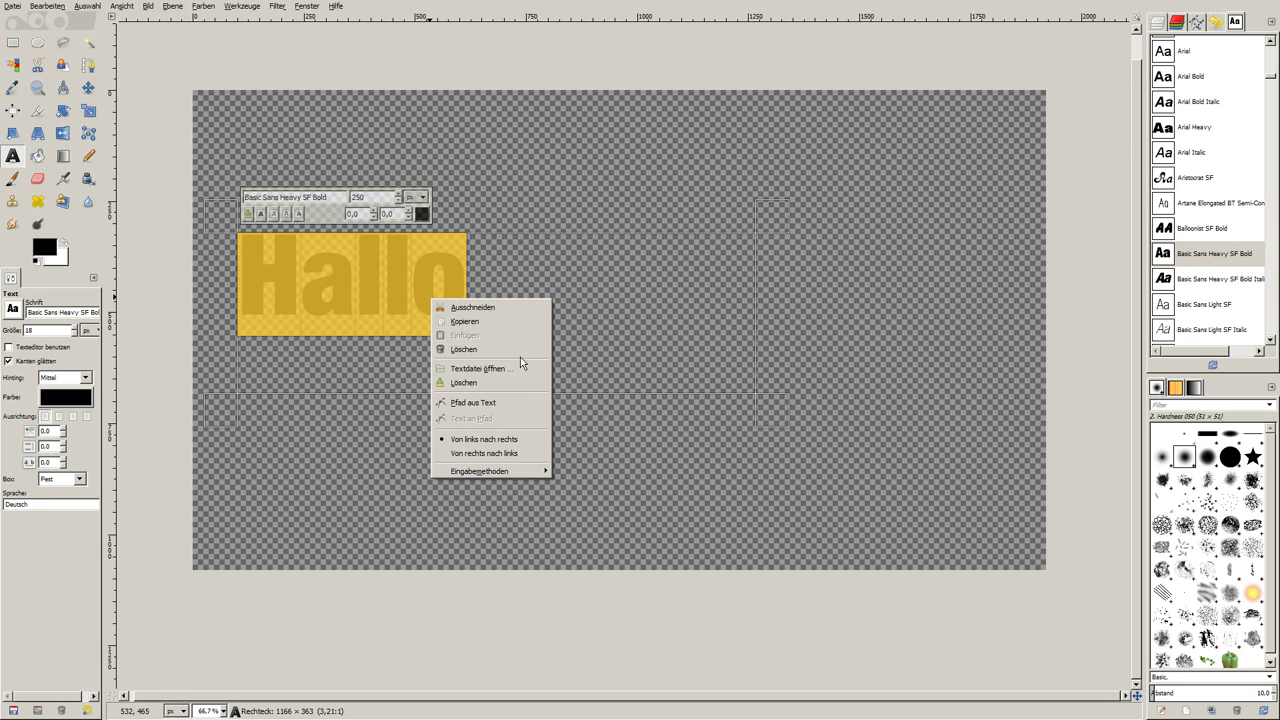
click(519, 411)
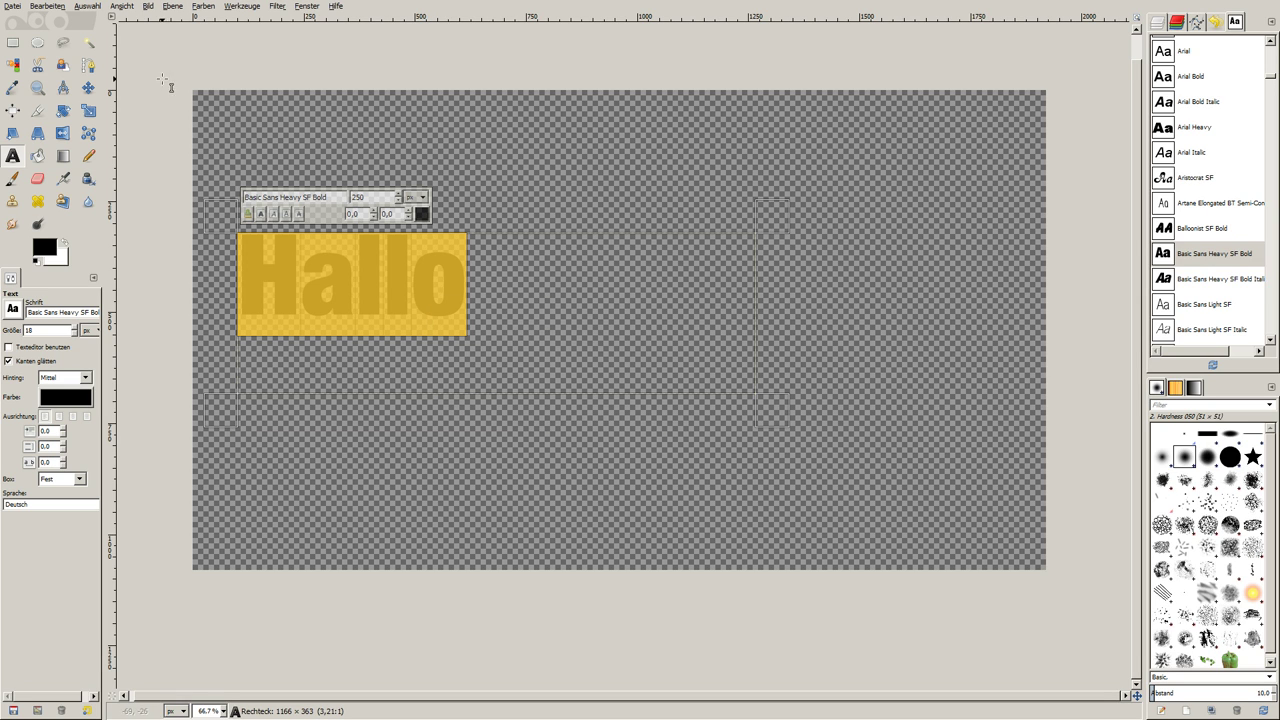
- Convert the Hallo text path into a selection via Auswahl > Vom Pfad and show the Layers panel
click(95, 8)
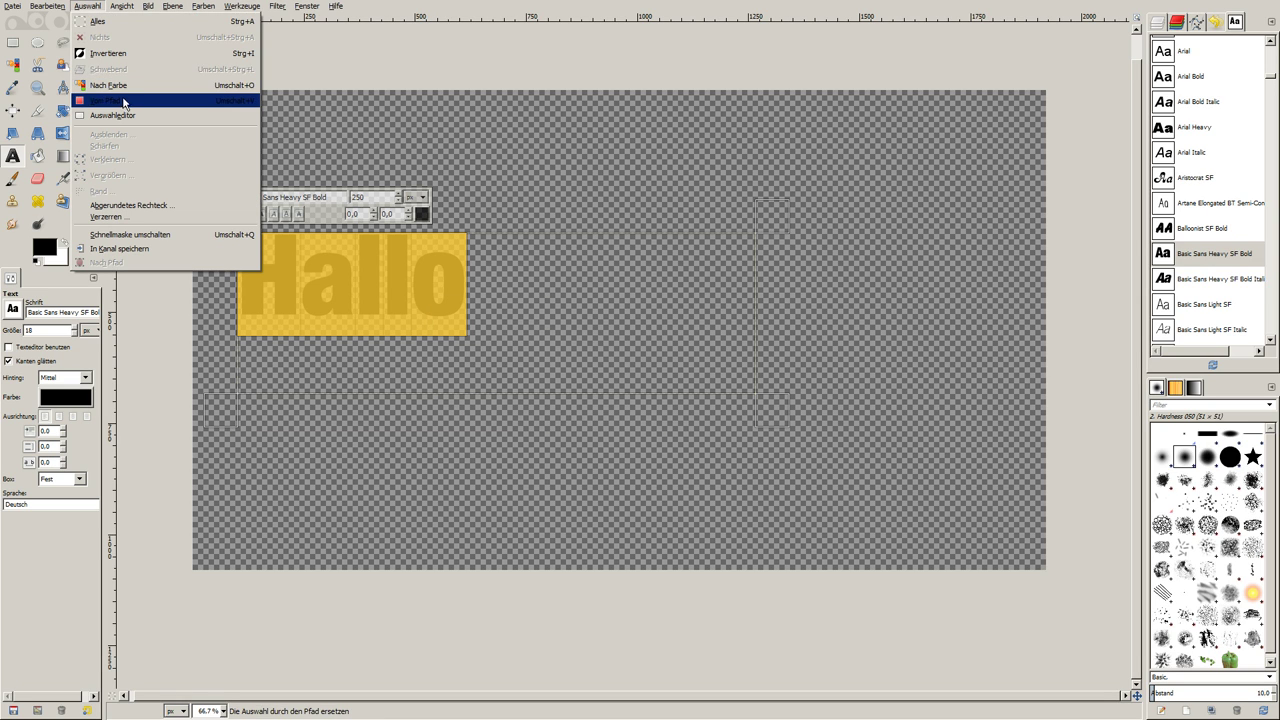
click(123, 101)
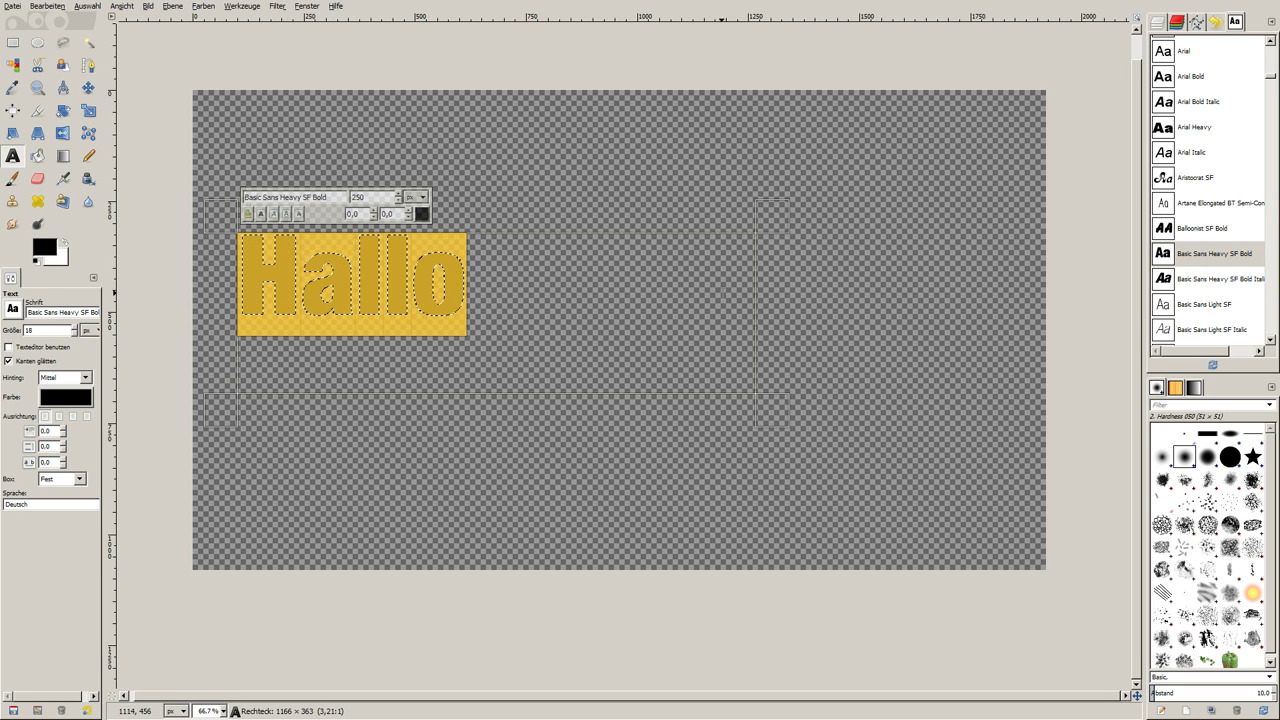
click(1158, 22)
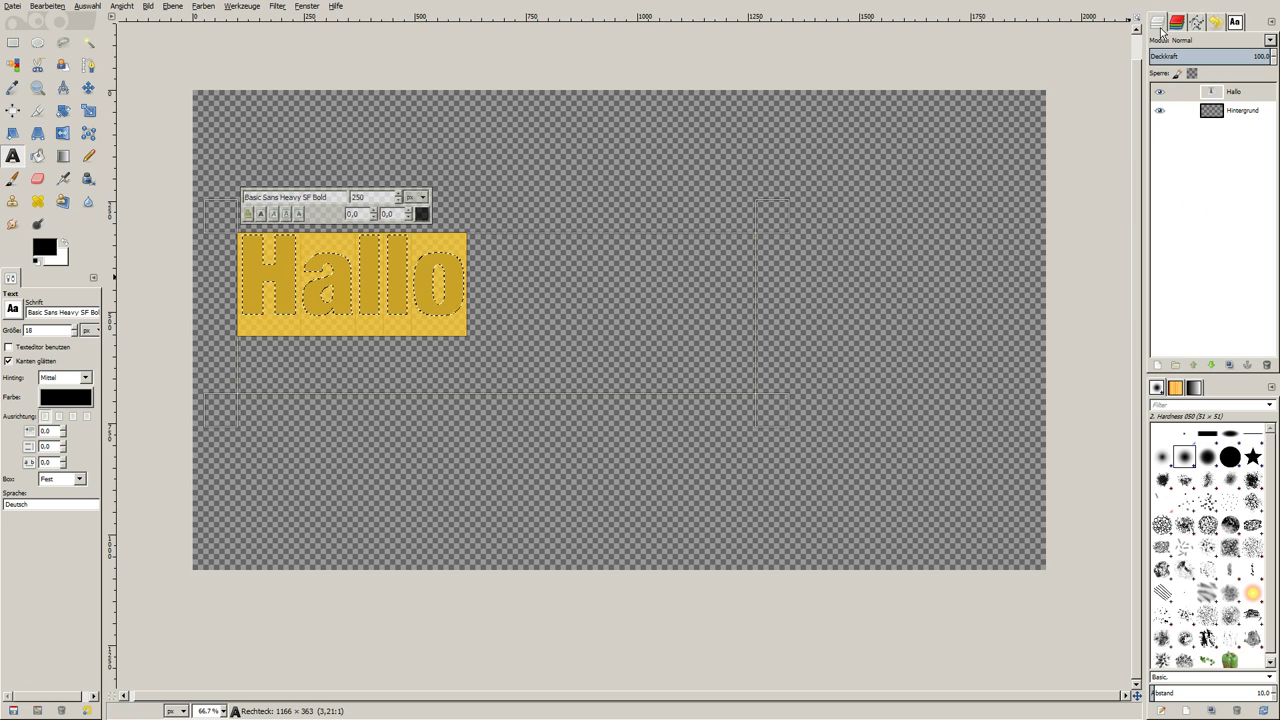
- Create a new 1921 × 1080 layer named 'Textfarbe' with Transparenz fill
click(1158, 365)
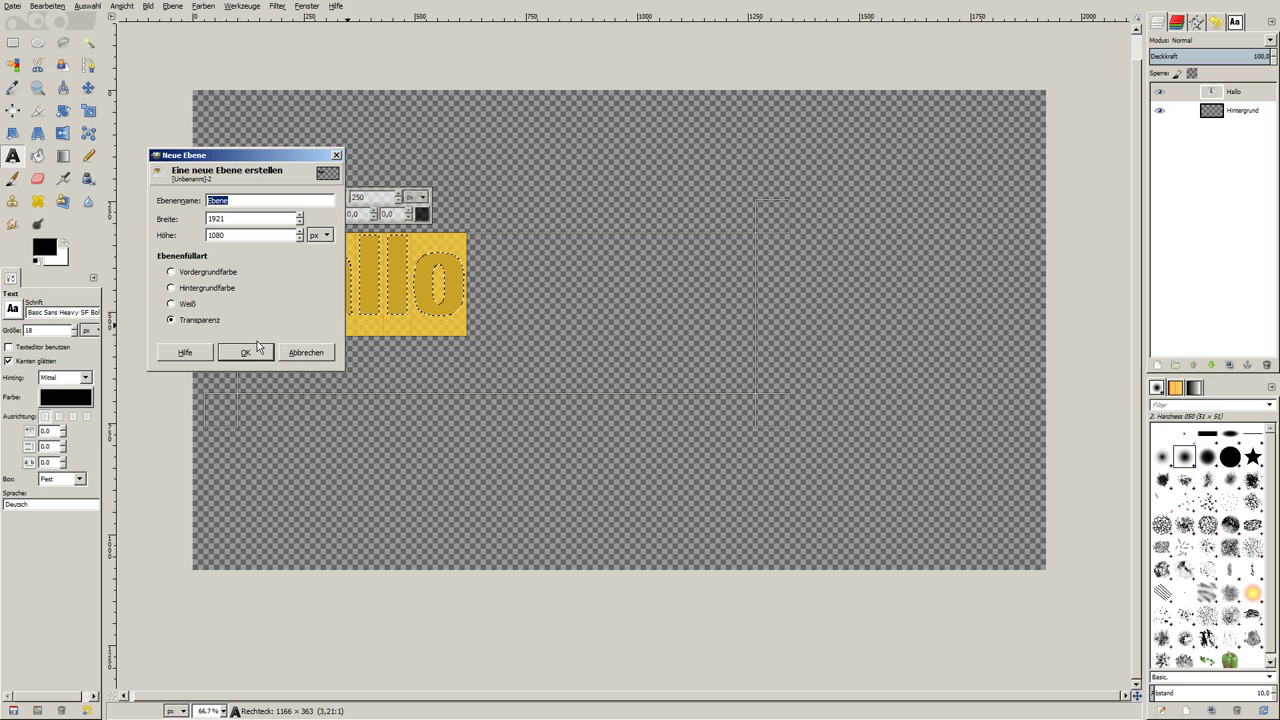
text(Textfarbe)
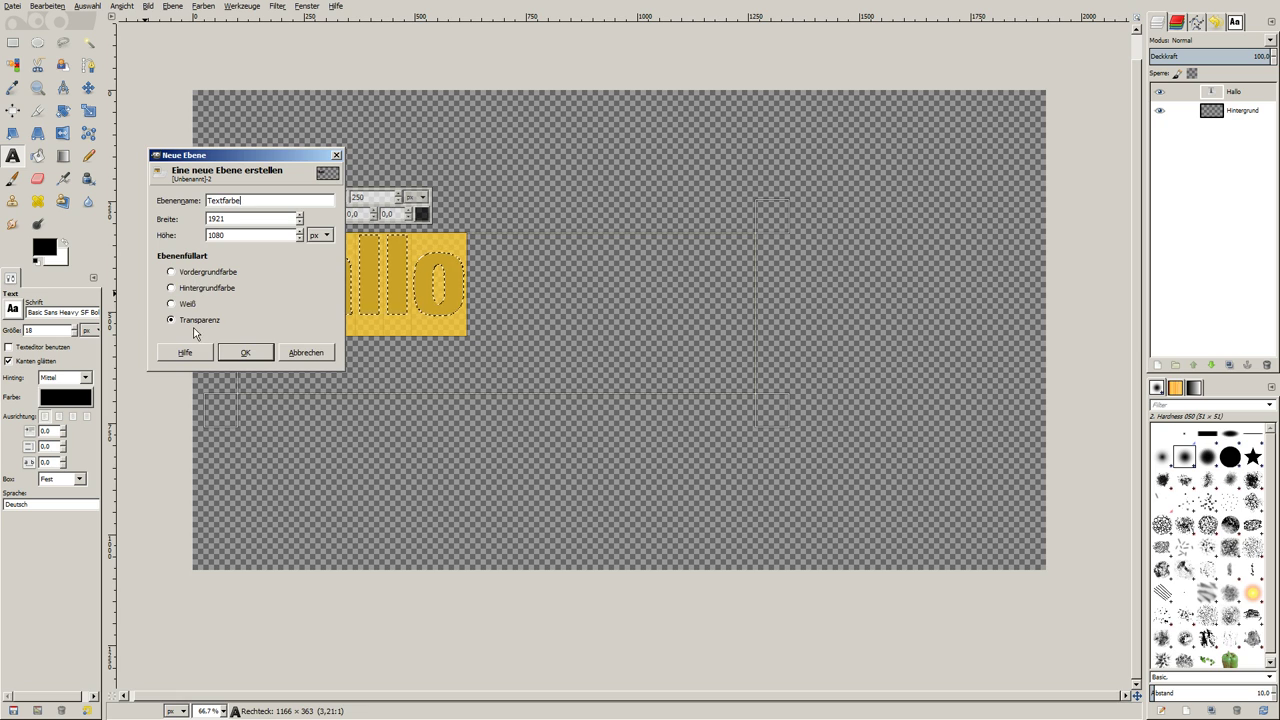
click(241, 352)
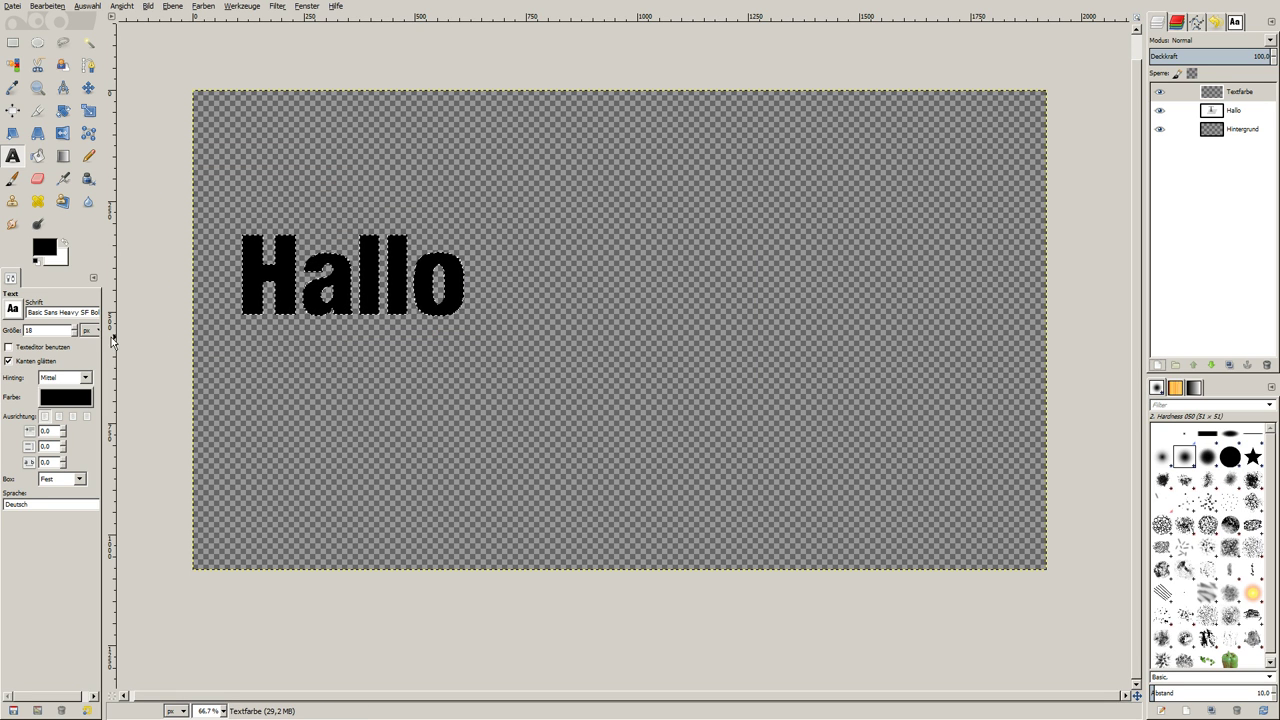
- Widen the toolbox dock and activate the gradient tool with a Linear 'VG nach HG' blend
click(36, 156)
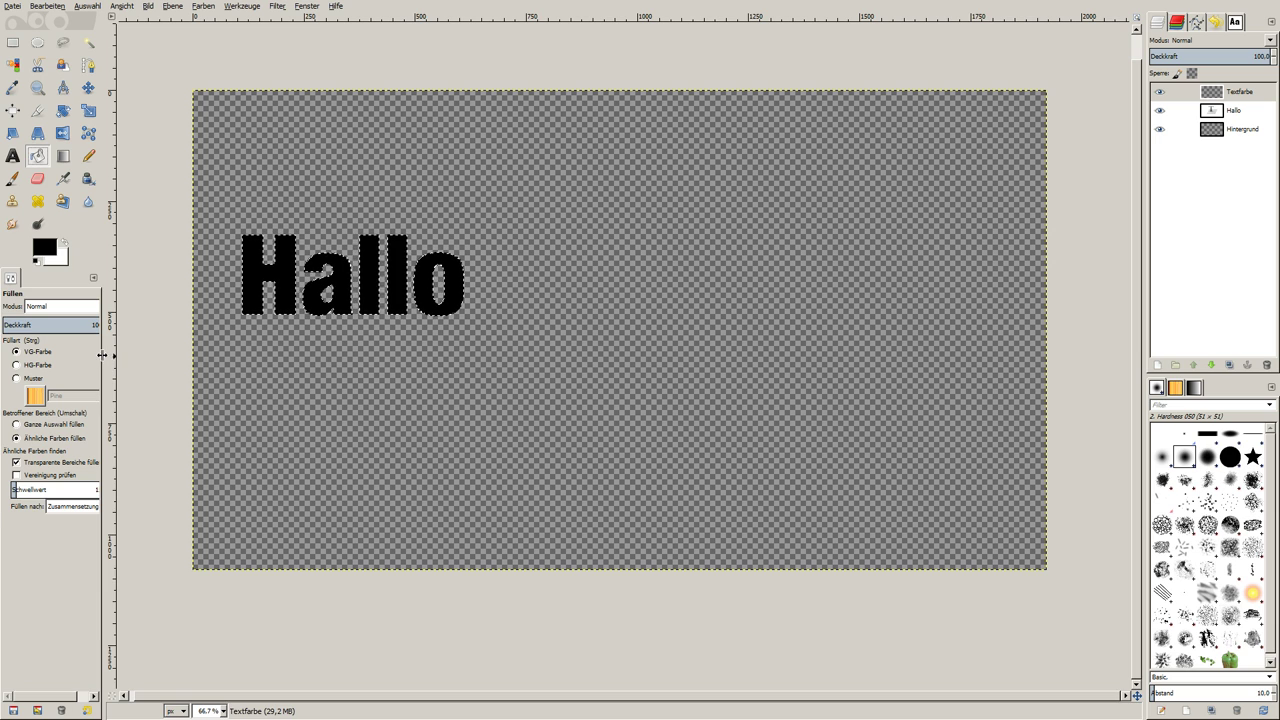
drag(102, 355, 124, 355)
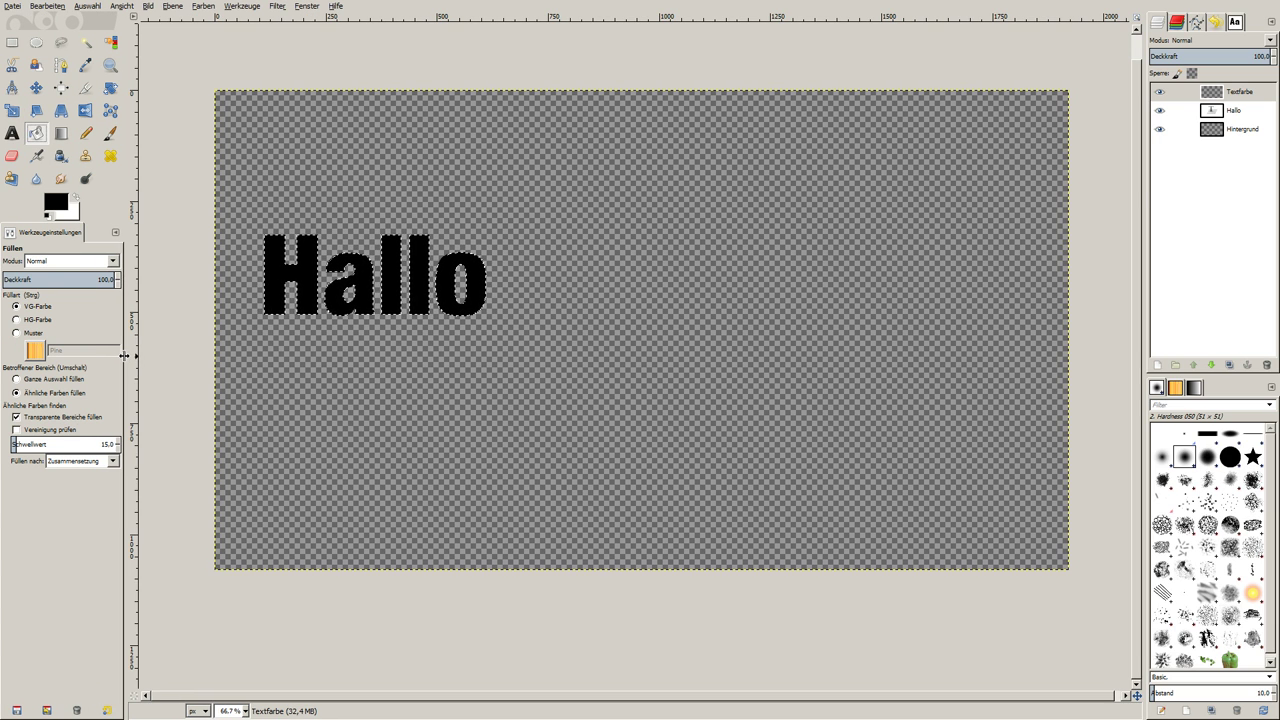
click(60, 135)
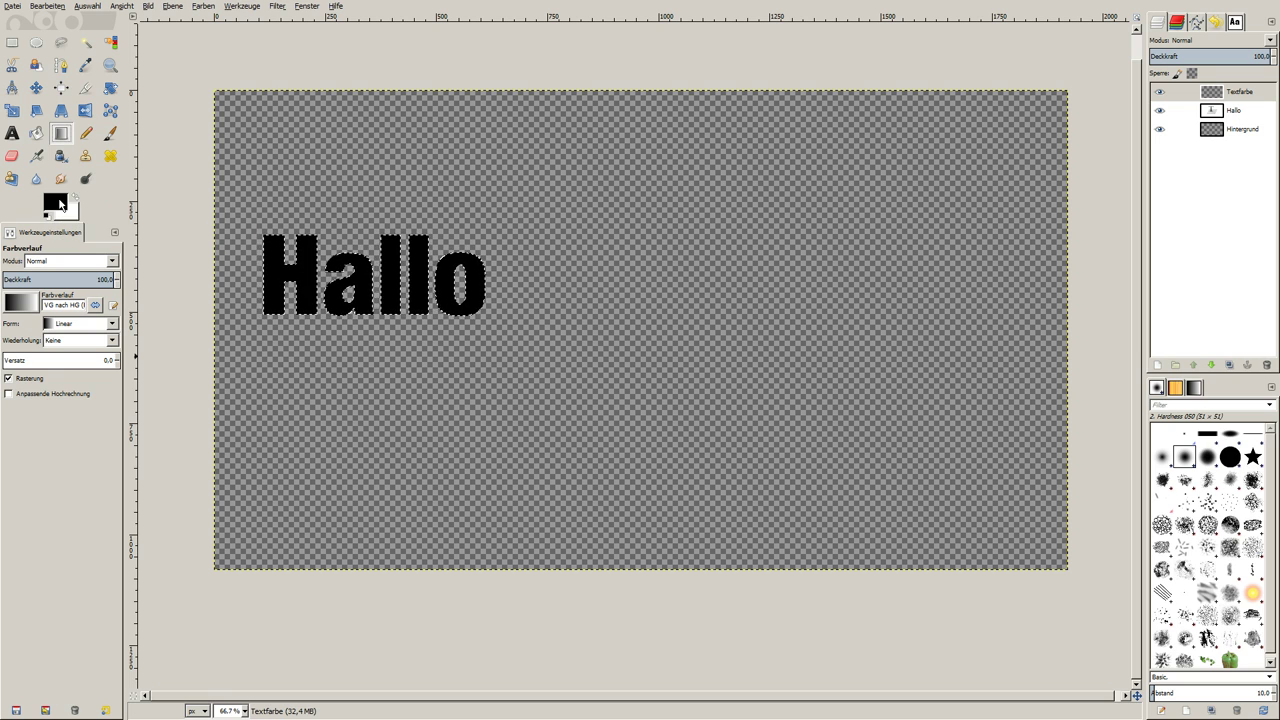
- Set the foreground colour to bright green (30ff03) using the Triangle selector, then open the background chooser
click(59, 204)
drag(400, 267, 686, 280)
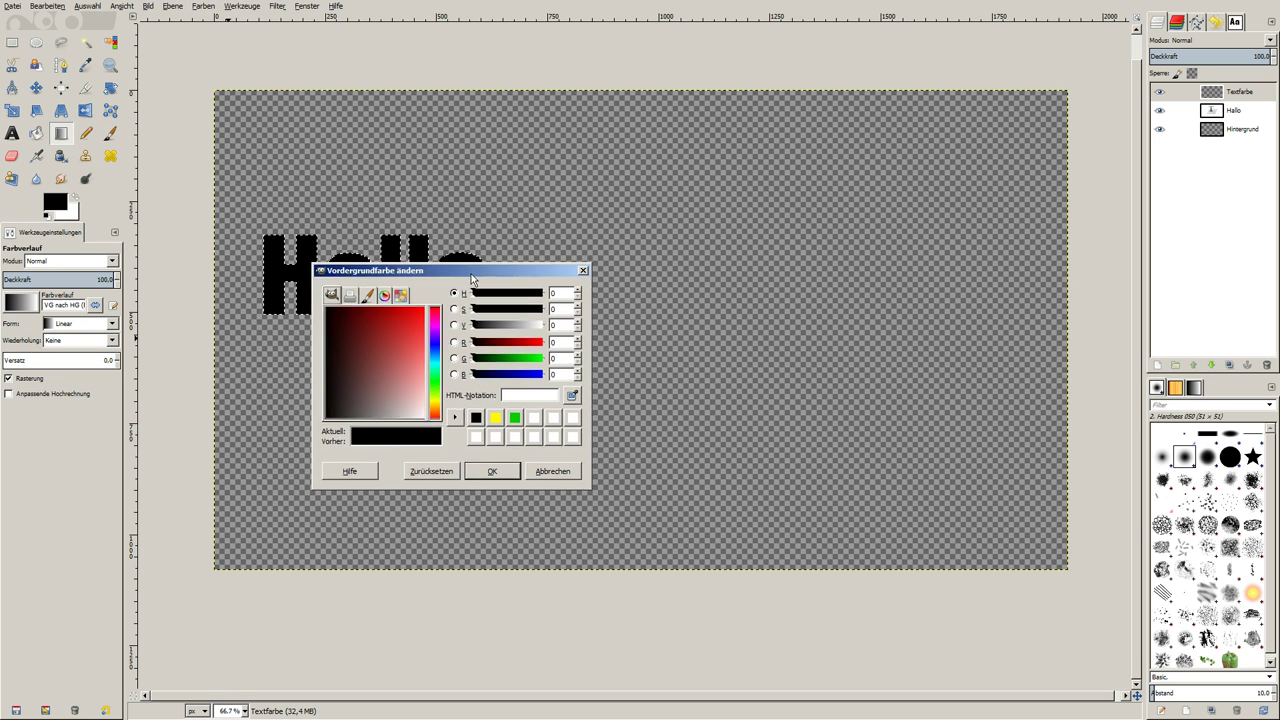
click(621, 305)
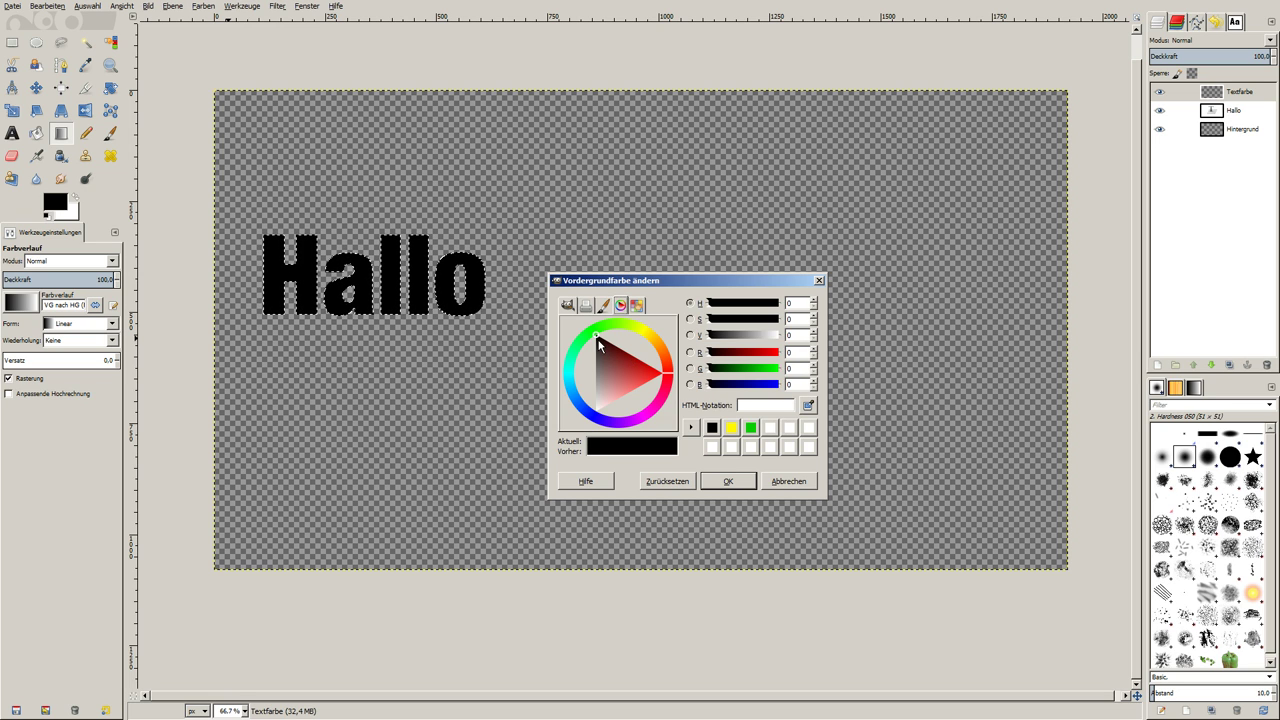
click(597, 340)
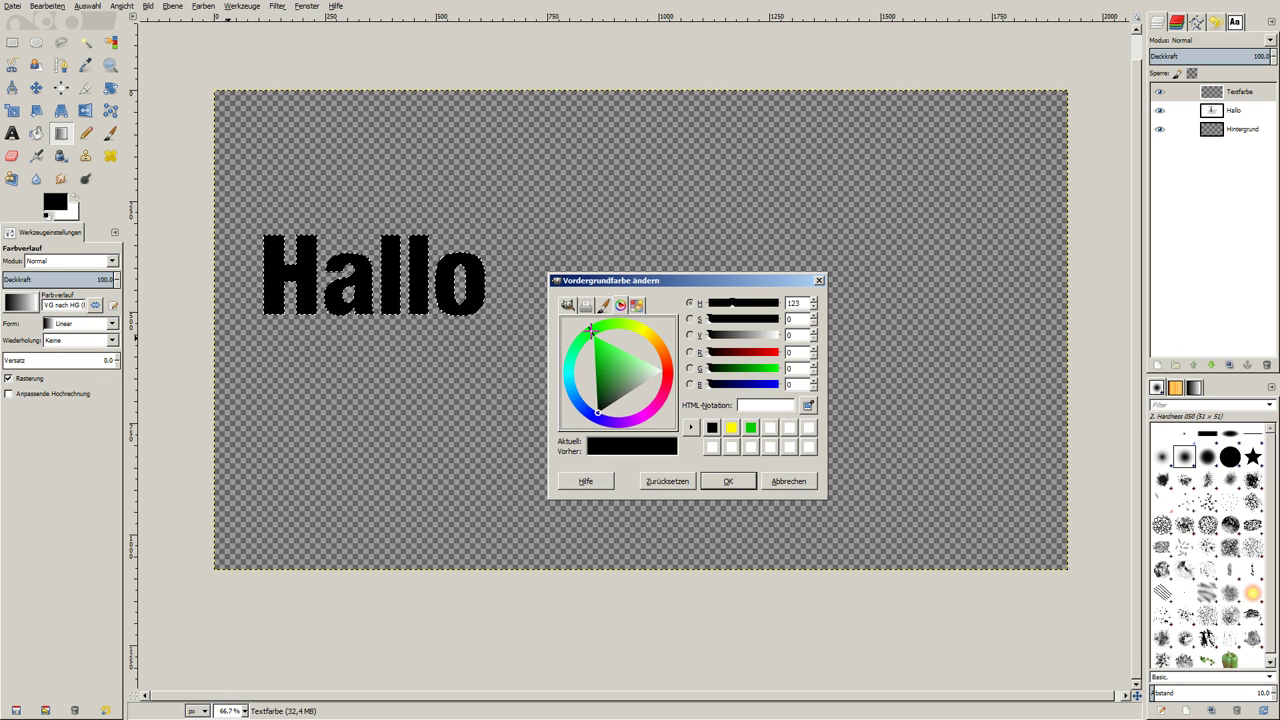
click(596, 347)
drag(596, 347, 603, 329)
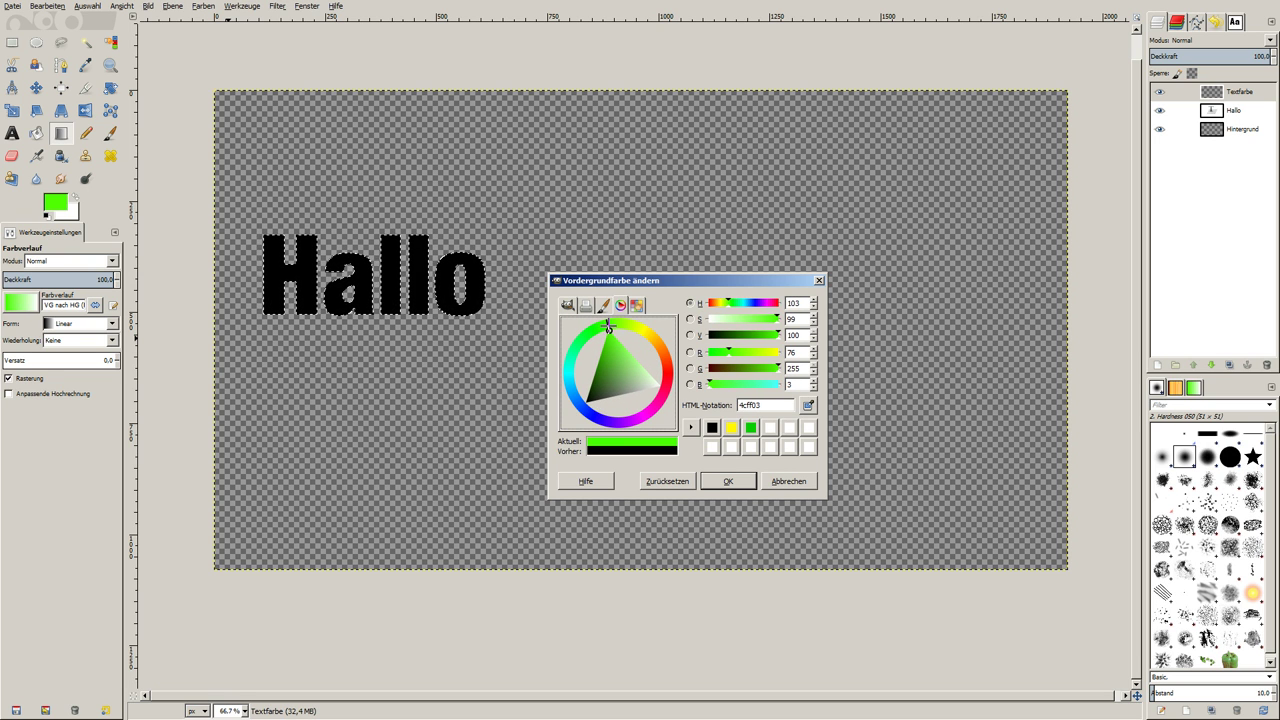
click(728, 481)
click(76, 216)
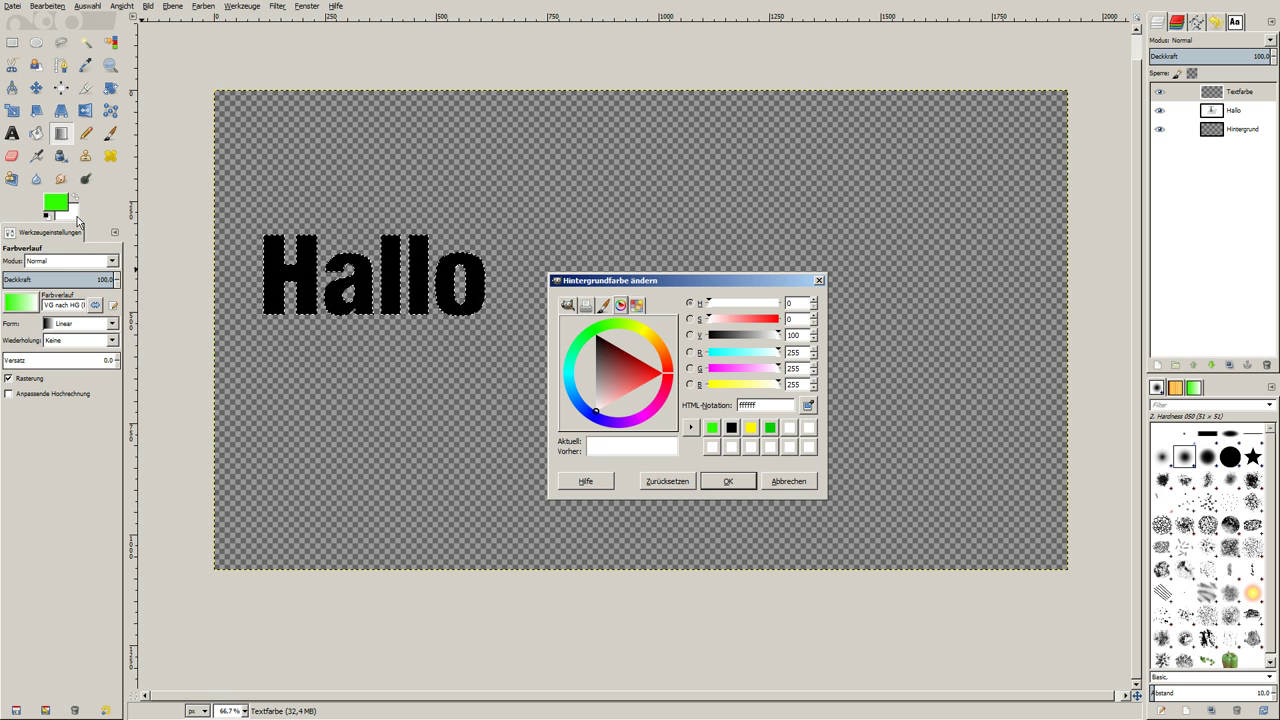
- Set the background colour to red (ff0011) and fill Hallo on Textfarbe with a vertical green-to-red gradient
click(663, 392)
drag(648, 382, 663, 388)
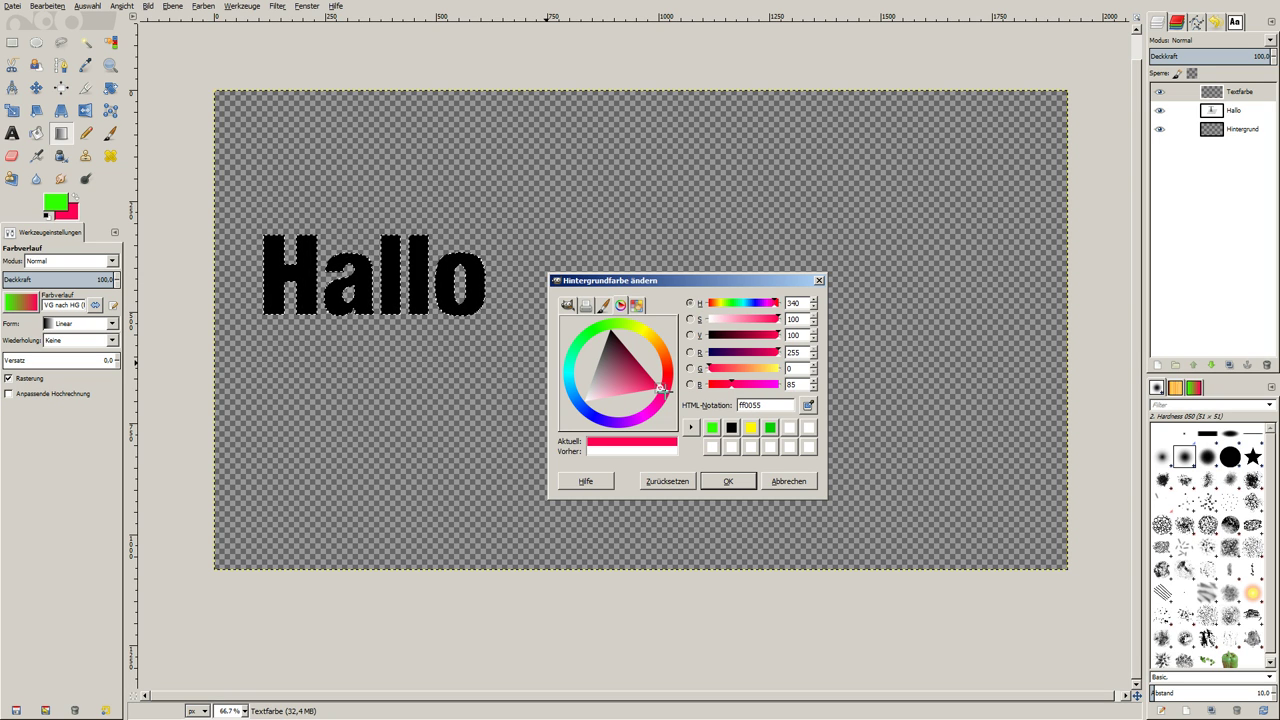
drag(661, 393, 666, 375)
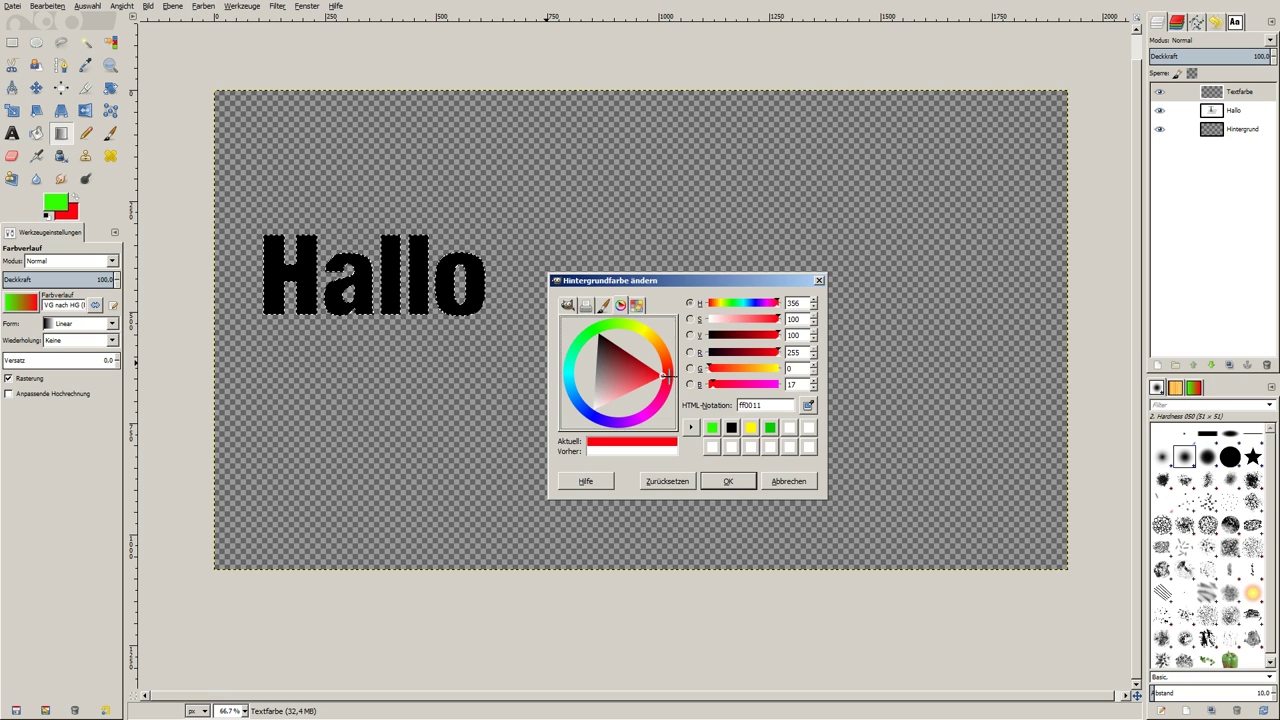
click(728, 481)
drag(383, 179, 391, 393)
- Redraw the Hallo gradient with several vertical Blend strokes so it shades orange to red
drag(397, 214, 397, 394)
drag(395, 215, 382, 308)
drag(425, 212, 418, 305)
drag(415, 215, 409, 348)
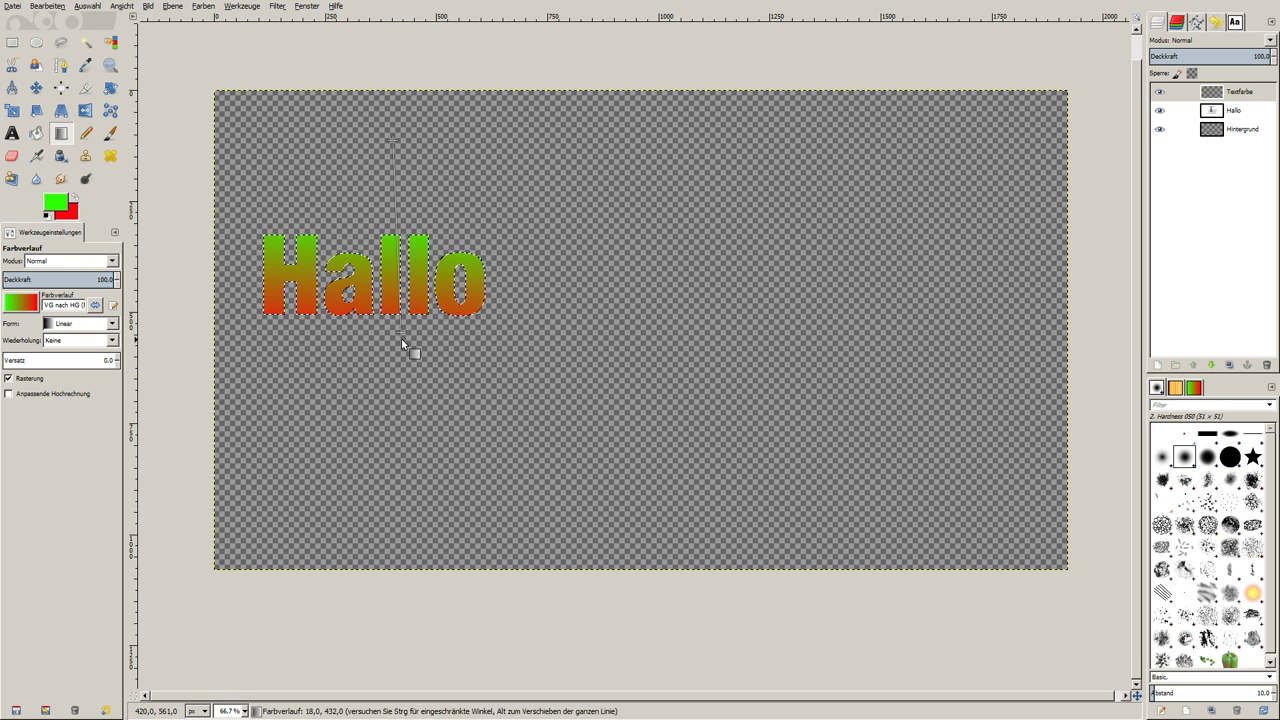
click(55, 204)
- Set the foreground to yellow (fffe03) and refill Hallo with an orange-to-yellow gradient
click(642, 335)
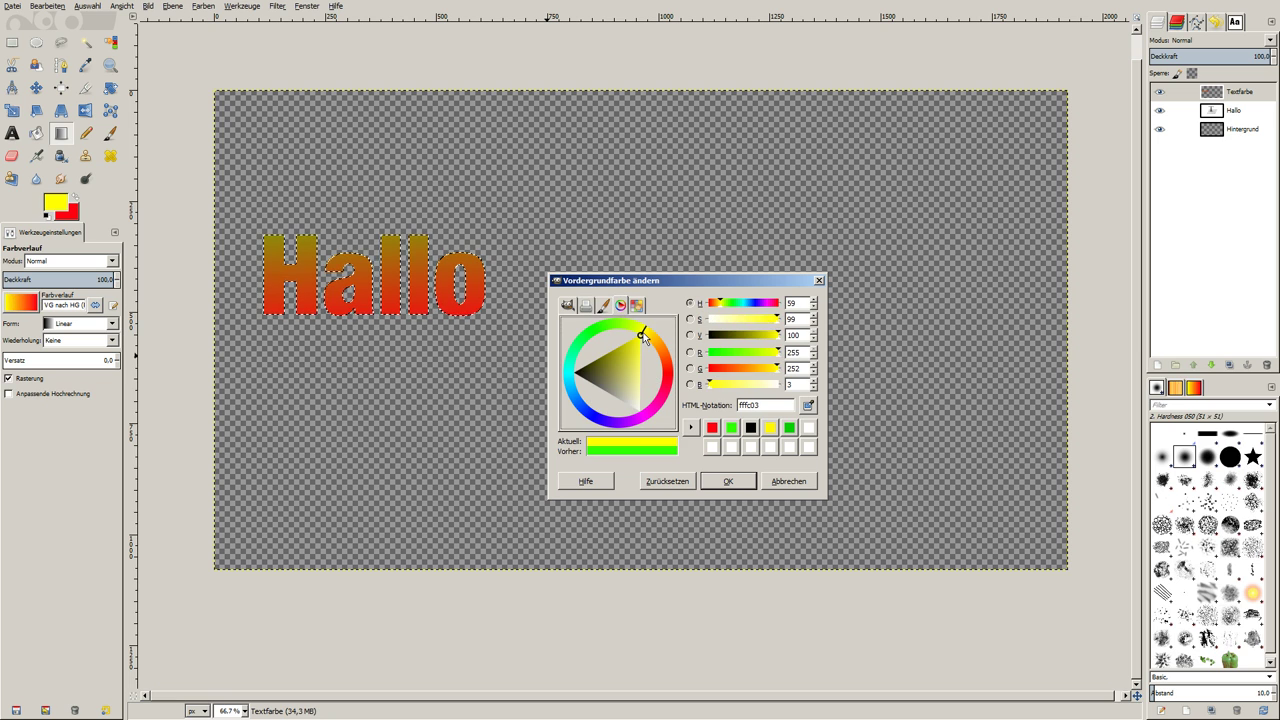
drag(642, 336, 642, 330)
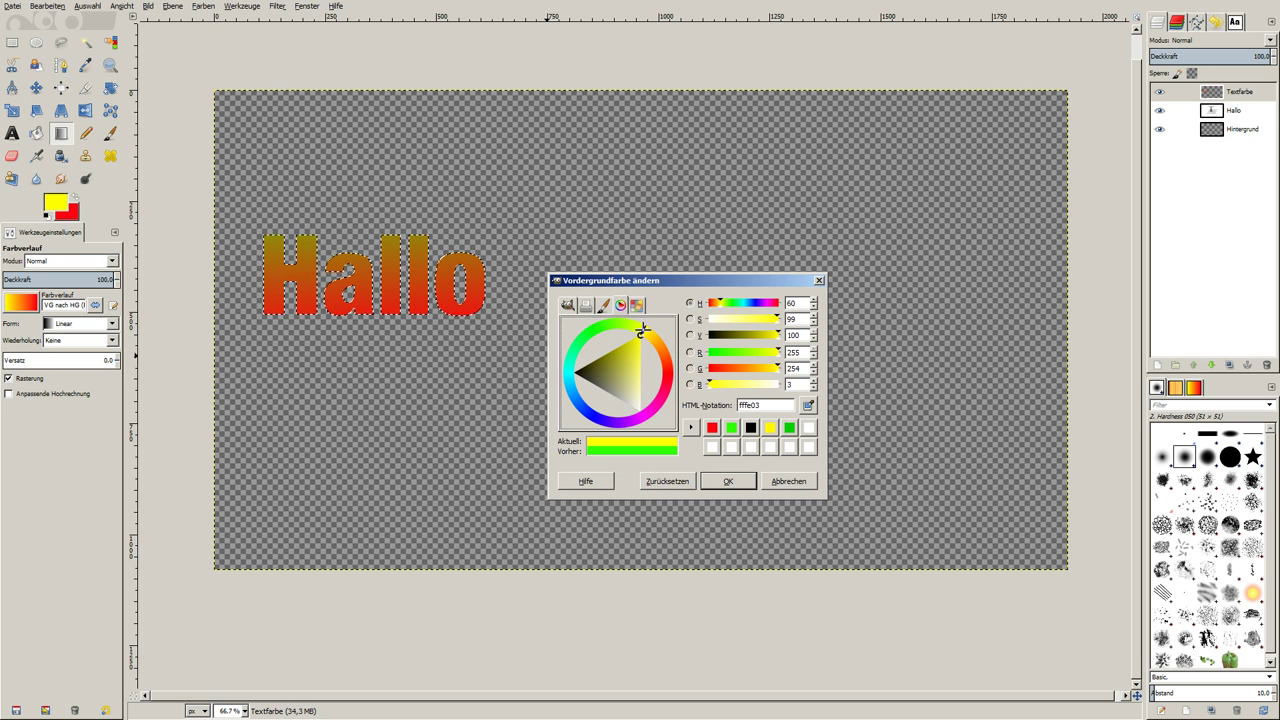
click(728, 482)
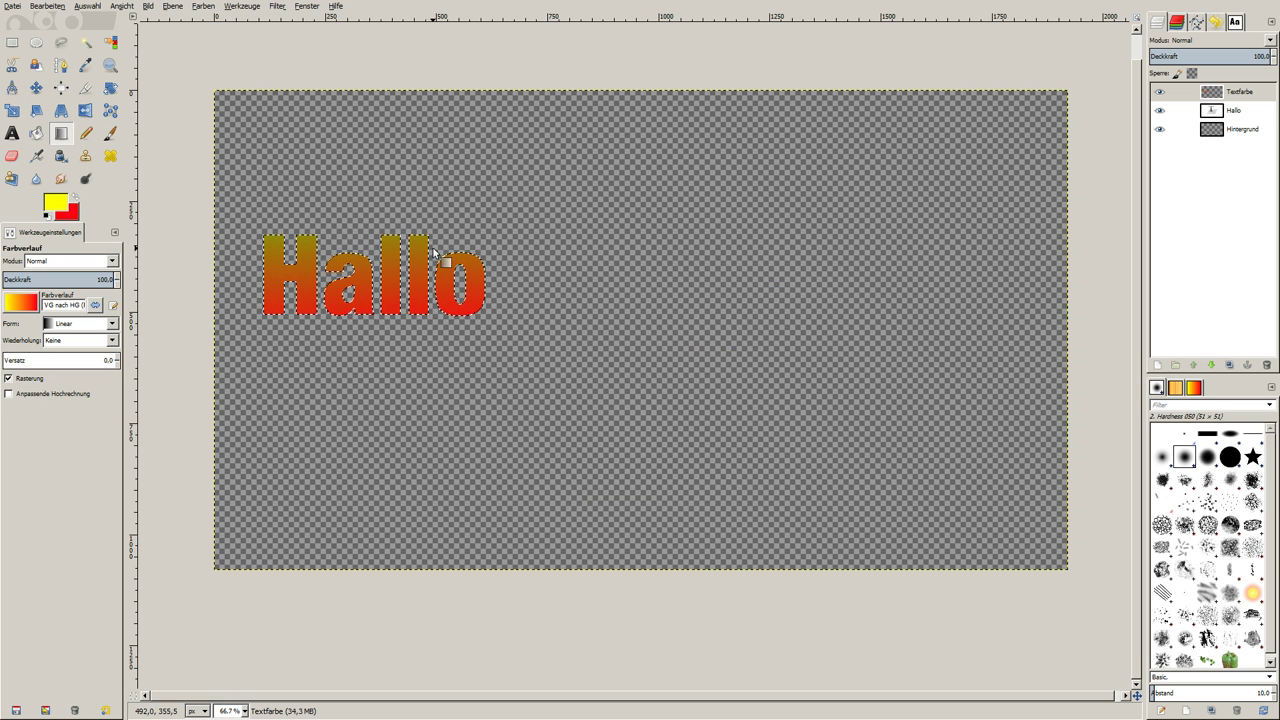
drag(434, 272, 403, 348)
mouse_move(391, 220)
mouse_down()
mouse_move(388, 345)
mouse_move(379, 209)
mouse_up()
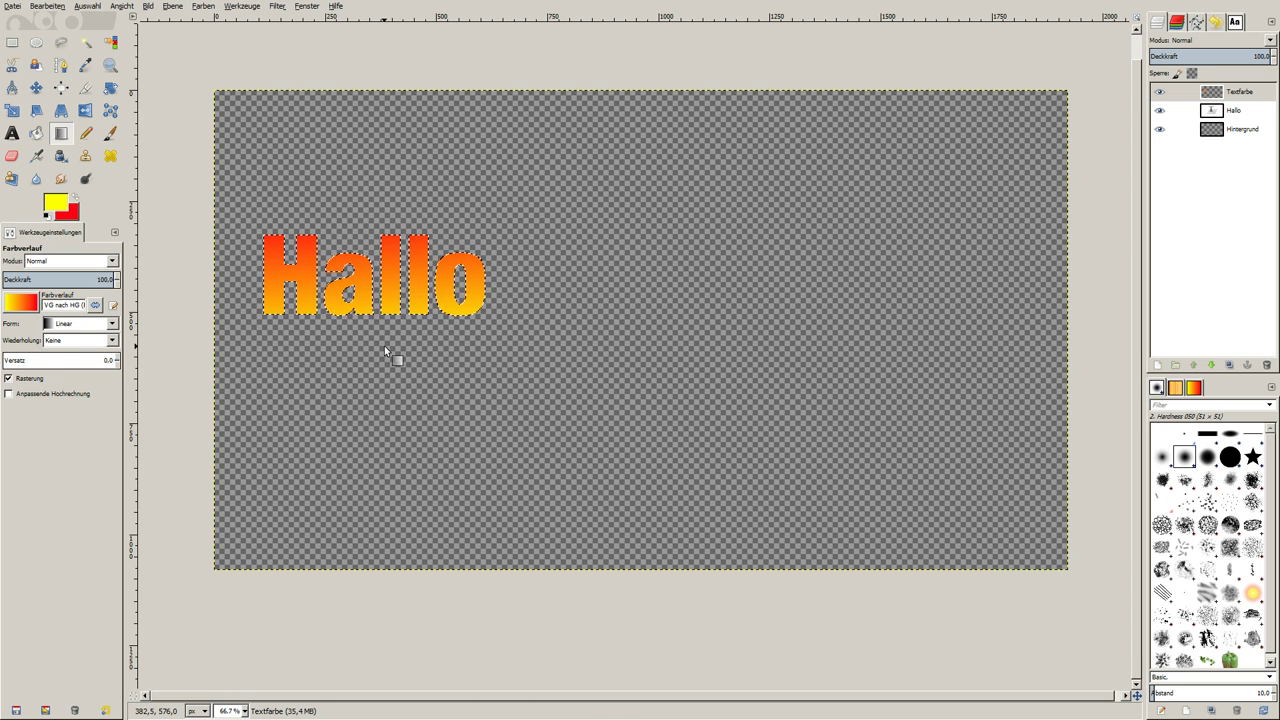
- Toggle Hintergrund, Textfarbe and Hallo visibility to compare, then redraw Hallo's gradient diagonally
click(1159, 130)
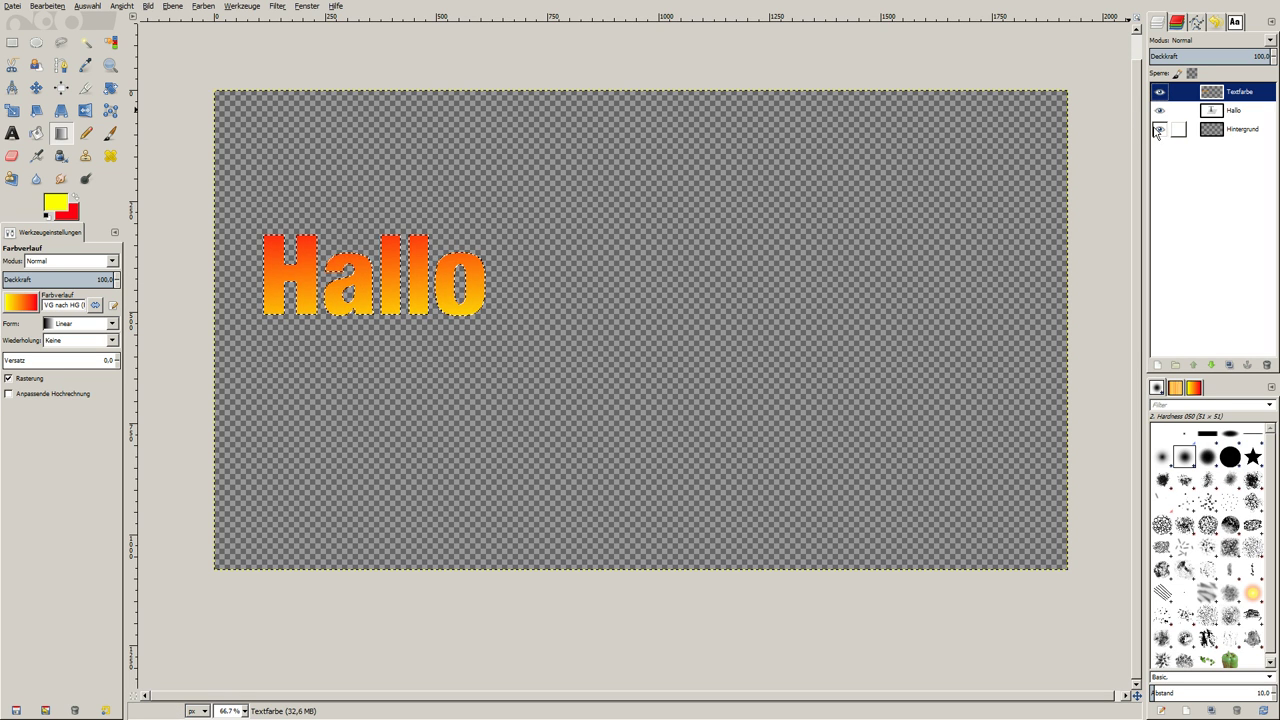
click(1159, 124)
click(1159, 92)
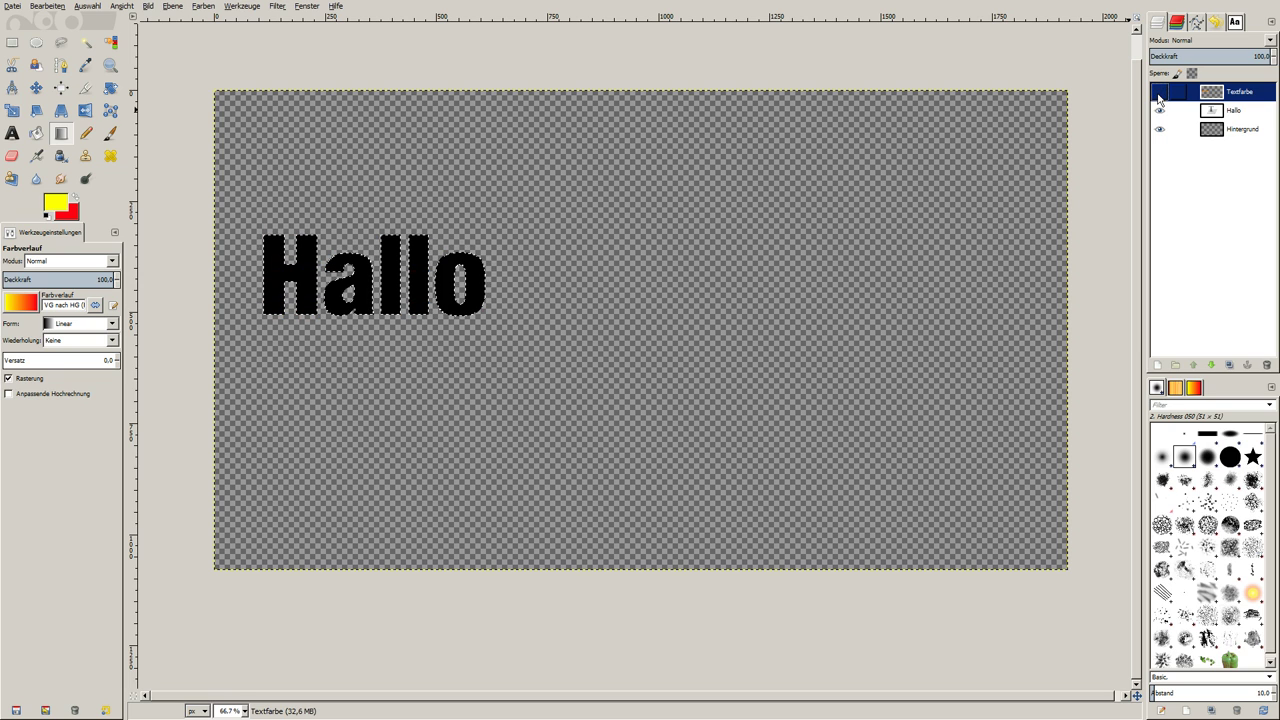
click(1159, 92)
click(1160, 111)
click(1159, 92)
click(1160, 111)
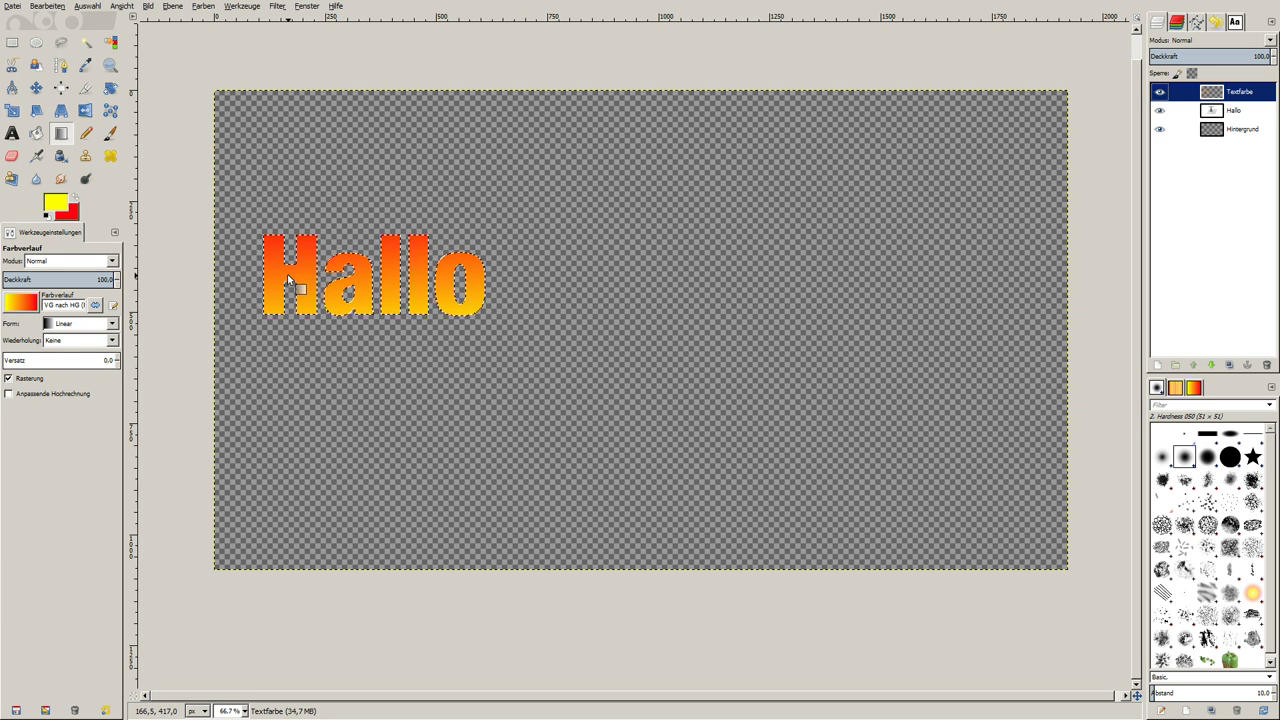
drag(271, 221, 482, 315)
- Grow the Hallo selection by 3 px
click(93, 6)
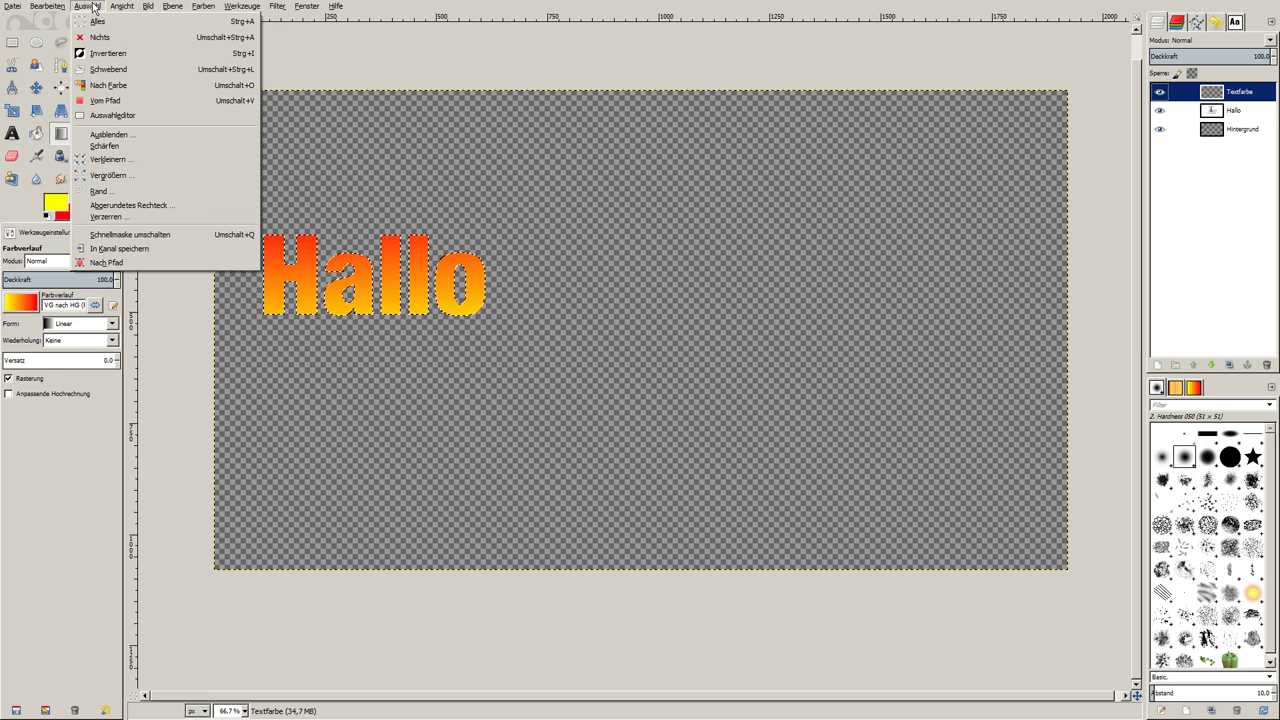
click(172, 176)
click(134, 61)
click(130, 104)
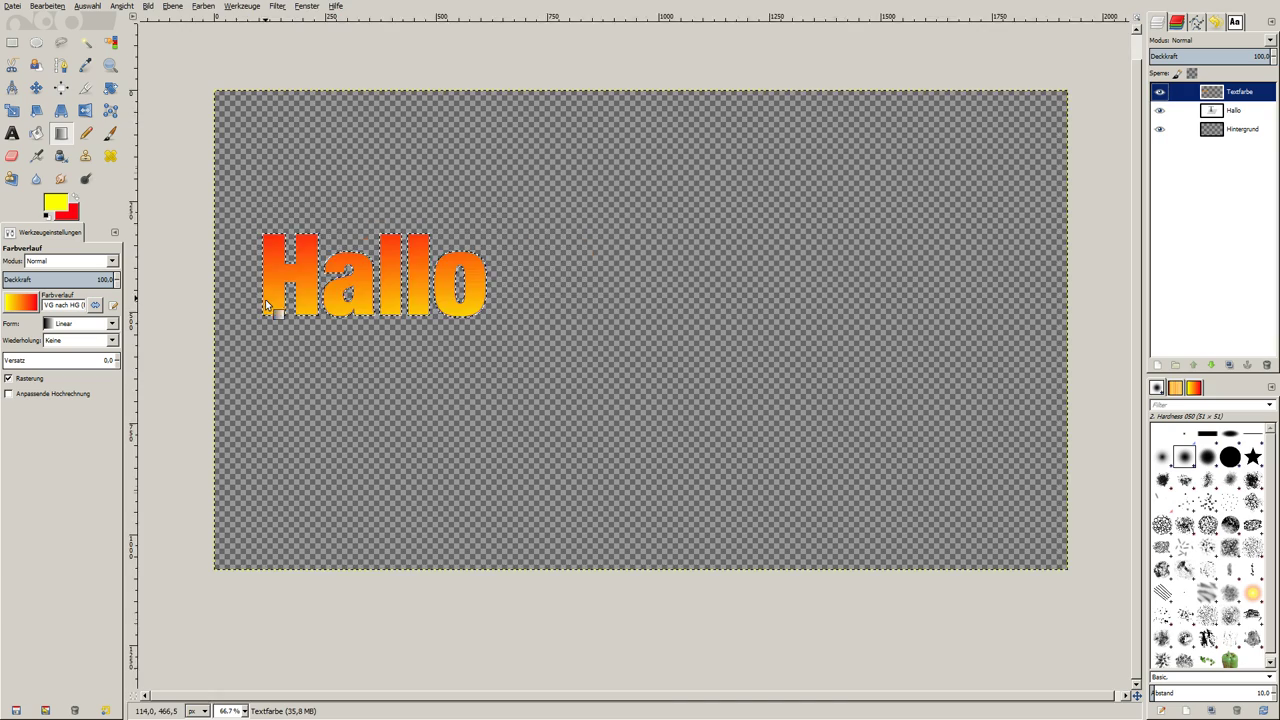
- Zoom to 200% and grow the selection by another 3 px
scroll(264, 299, up, 7)
scroll(264, 299, down, 2)
scroll(264, 299, down, 1)
scroll(264, 299, down, 1)
click(87, 6)
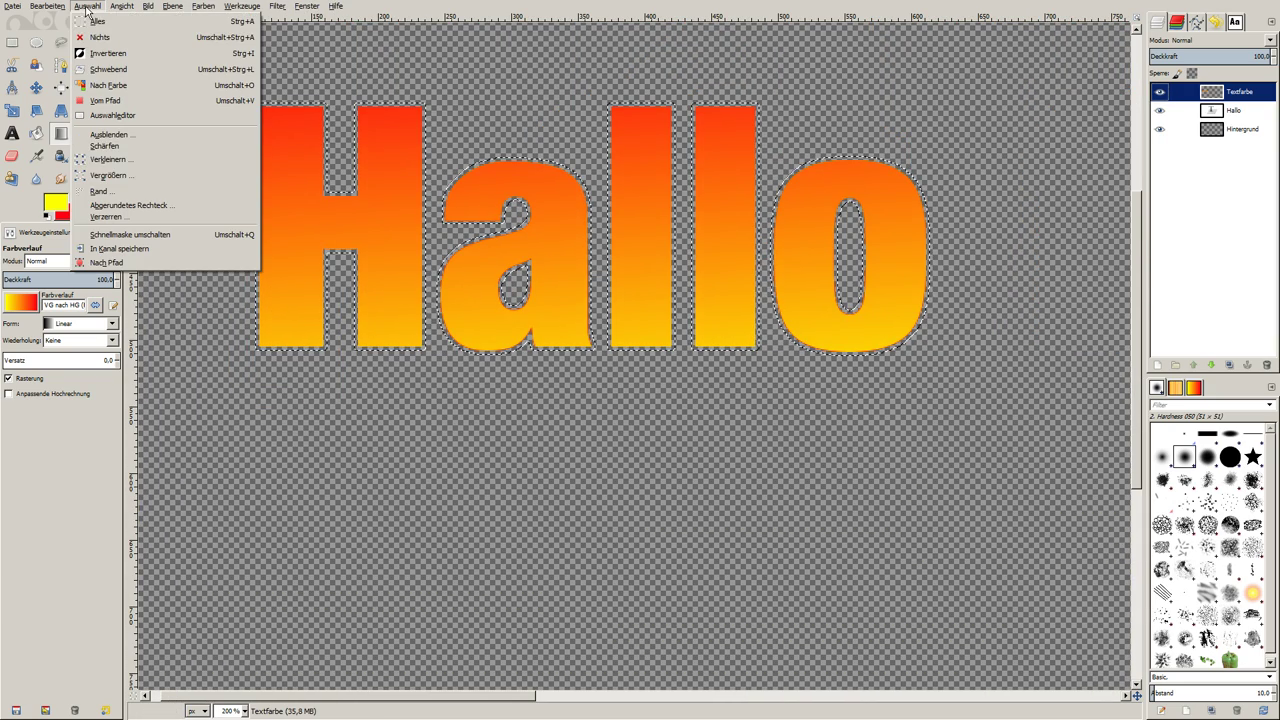
click(105, 177)
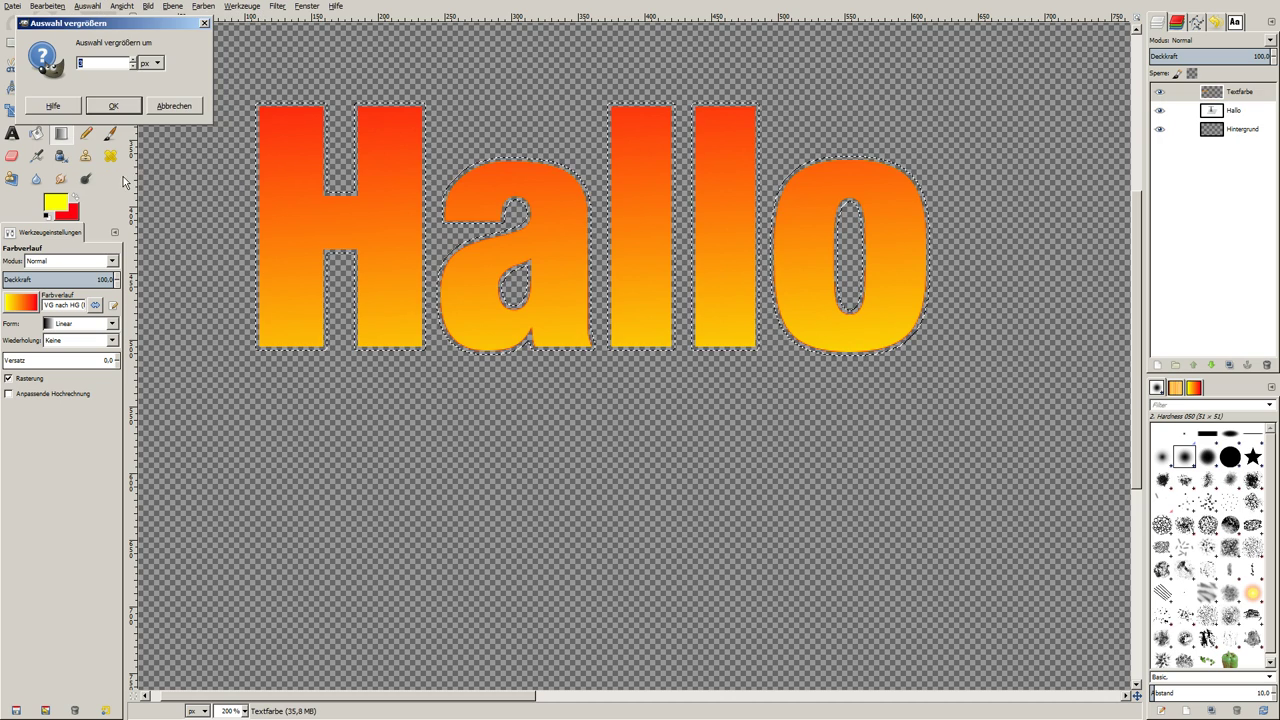
text(3)
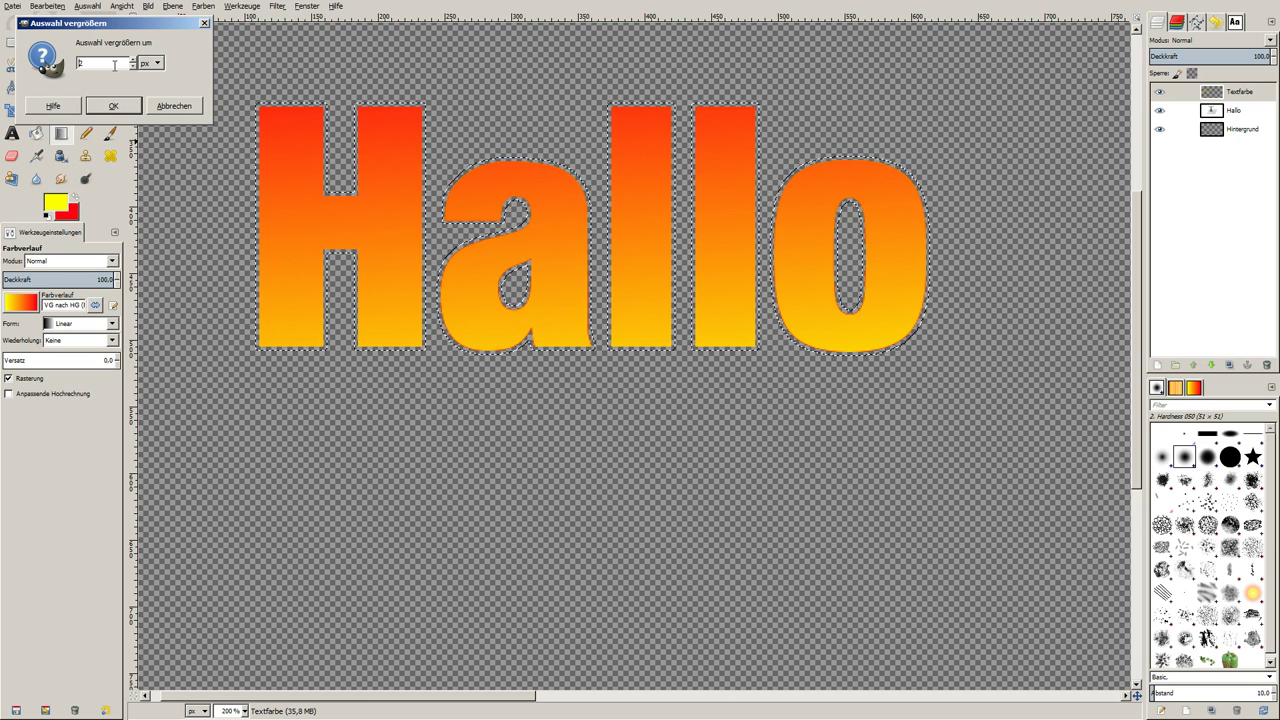
click(113, 106)
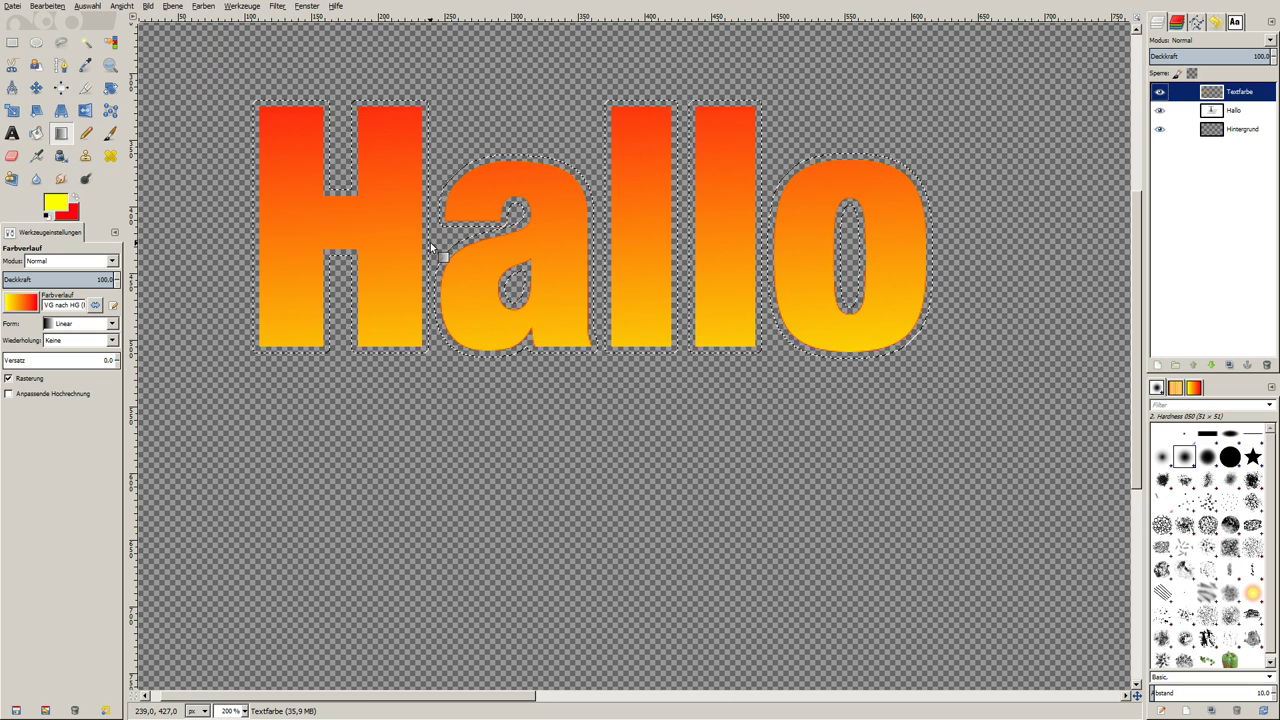
- Create a new transparent layer named Schatten1
click(1158, 365)
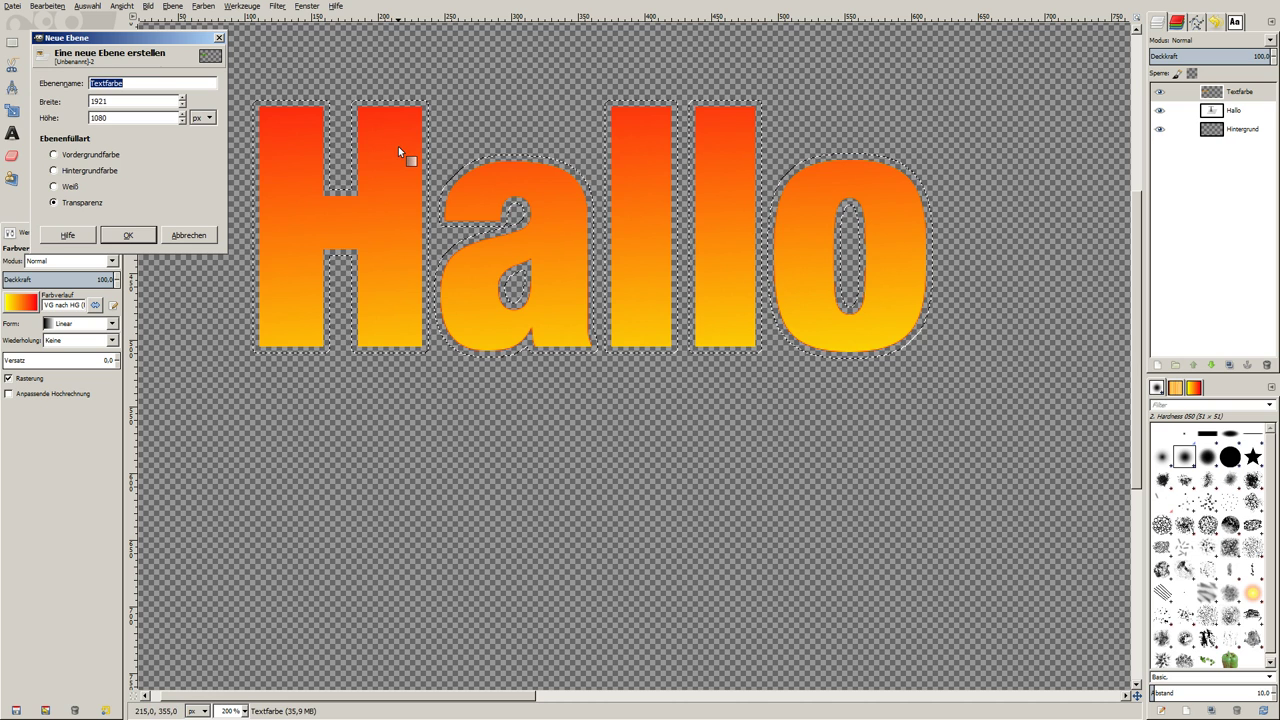
text(sCHATT)
key(BackSpace)
key(BackSpace)
key(BackSpace)
key(BackSpace)
key(BackSpace)
key(BackSpace)
text(Schatte)
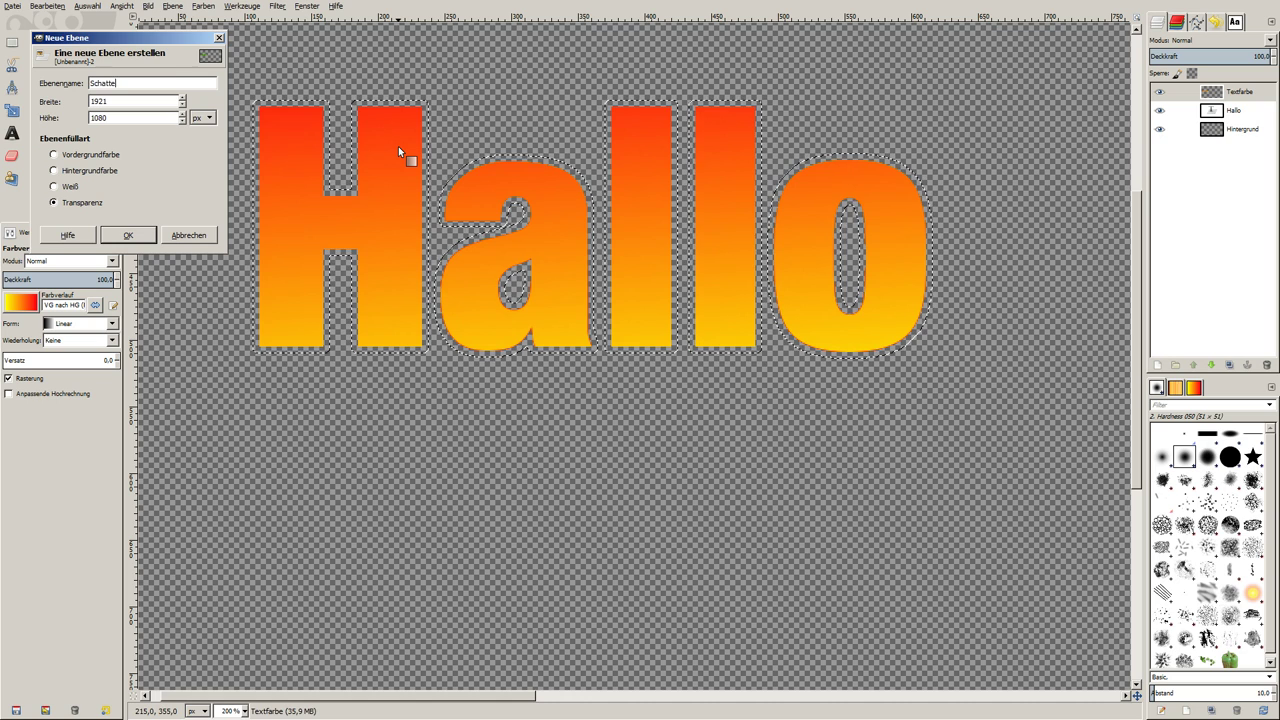
text(n1)
key(Return)
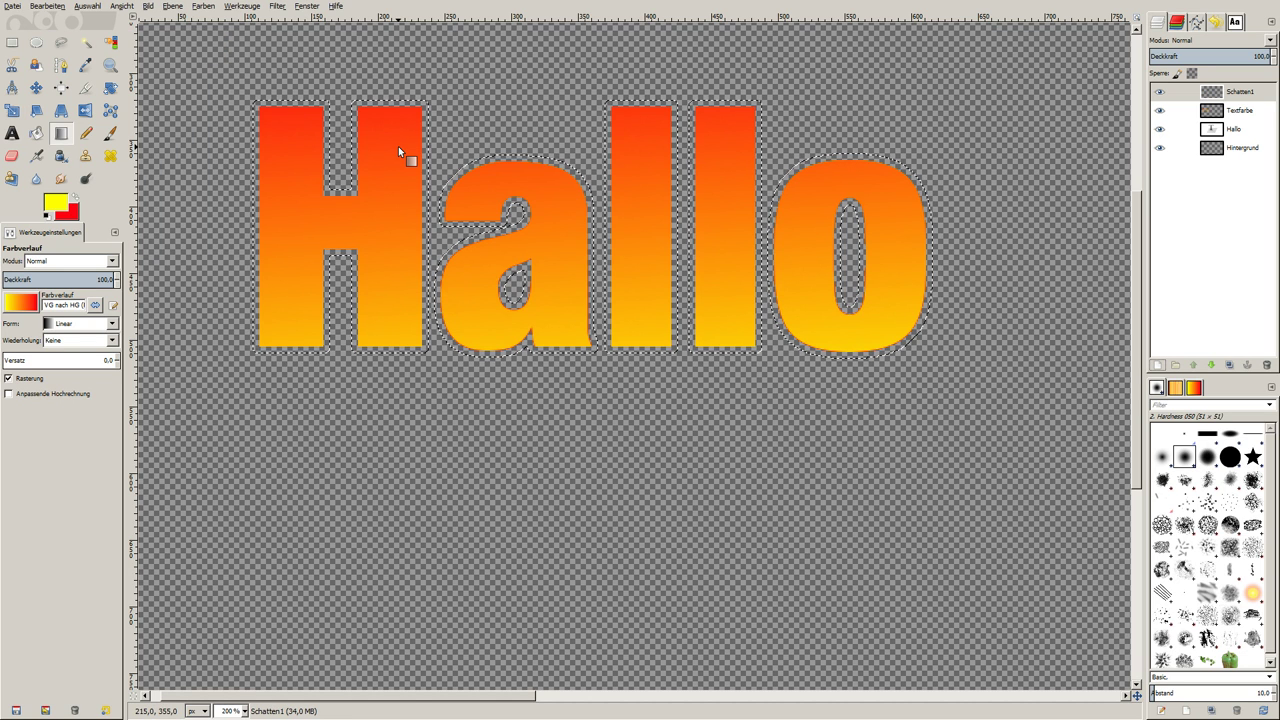
- Bucket-fill the whole grown selection with black on Schatten1
click(58, 204)
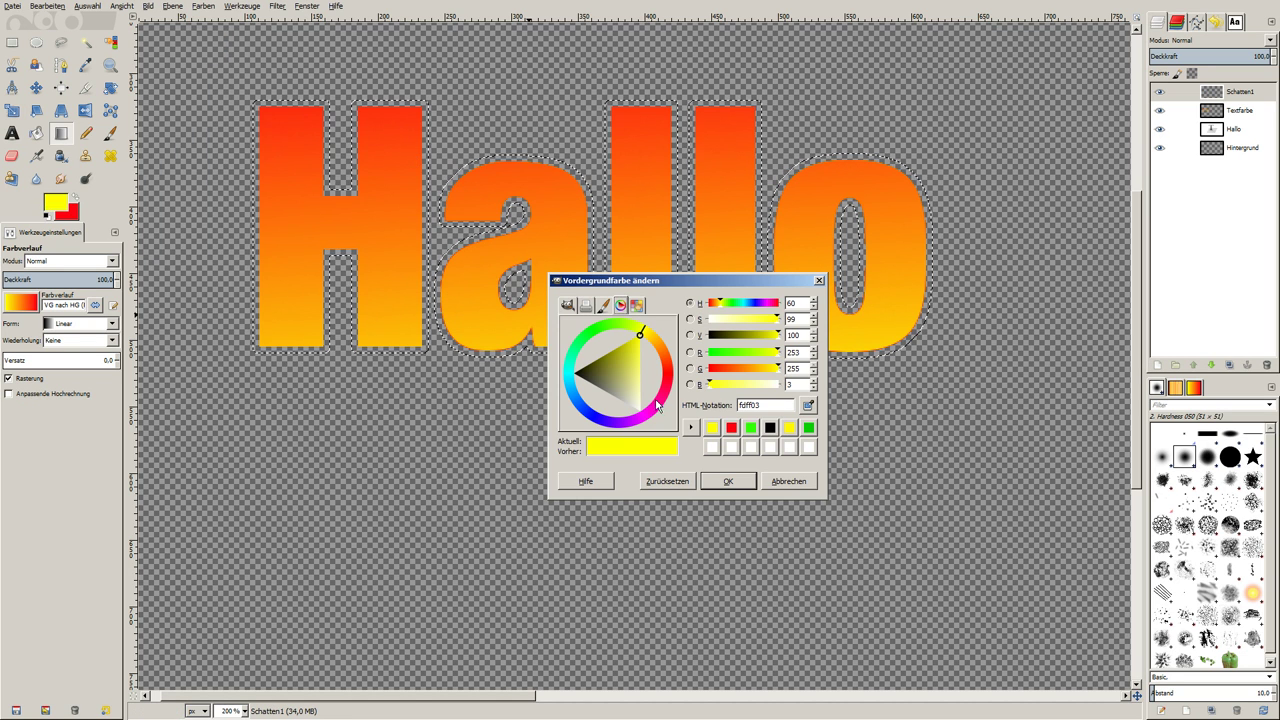
click(769, 428)
click(728, 481)
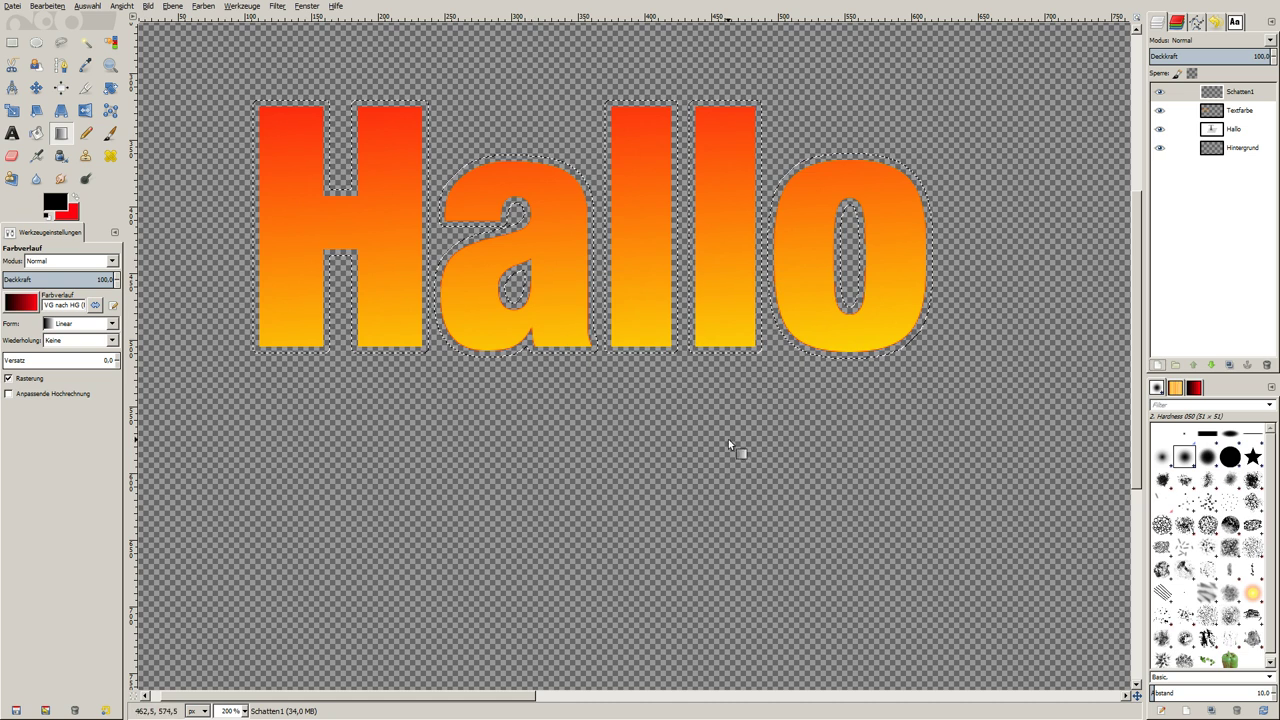
click(36, 133)
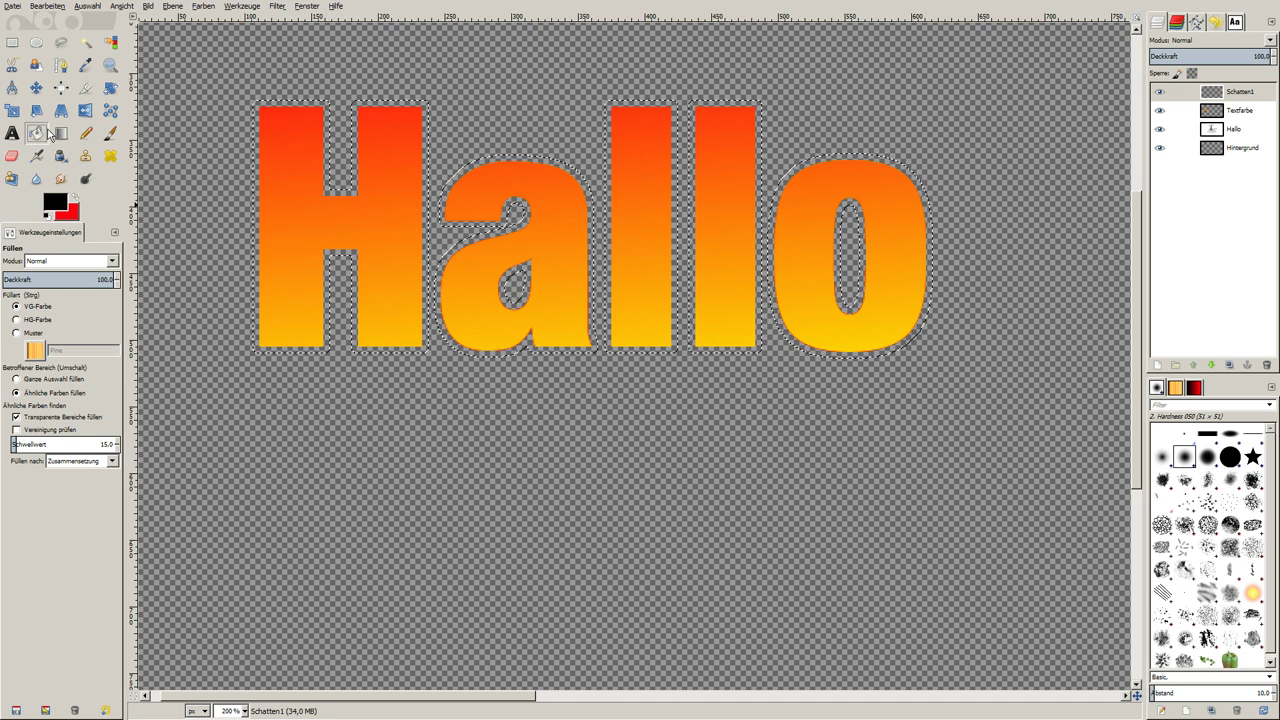
click(50, 381)
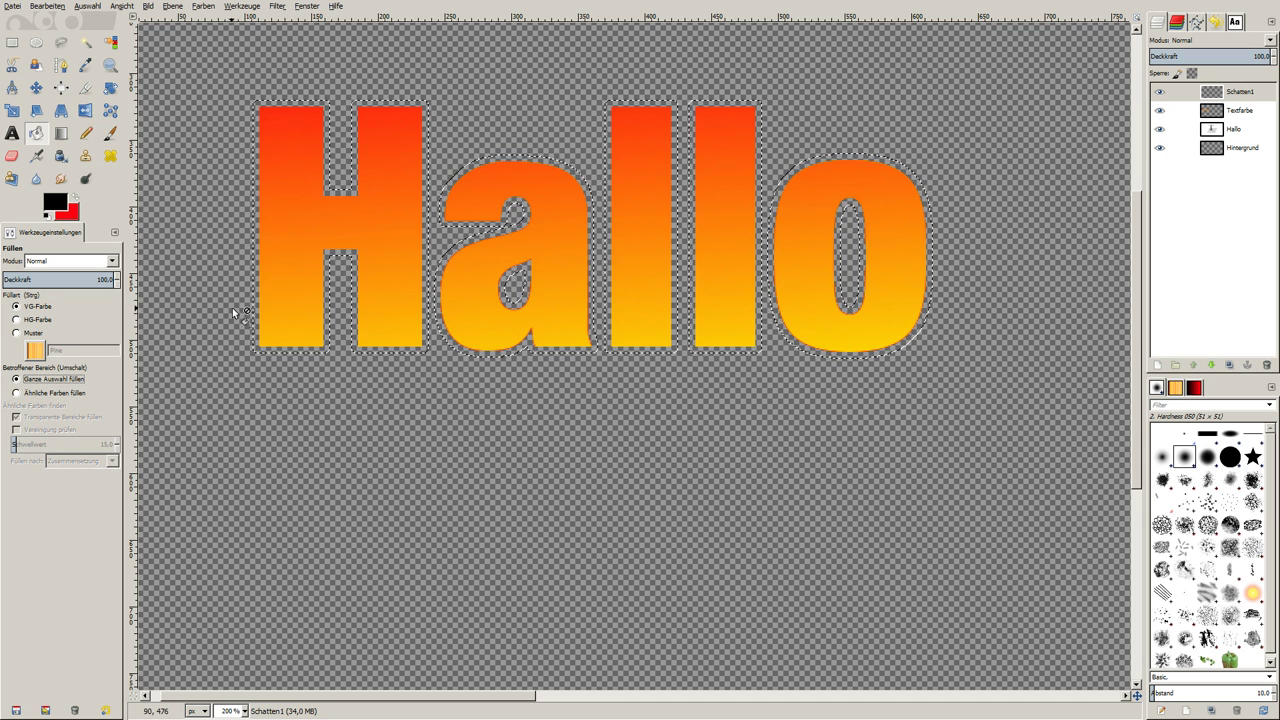
click(294, 259)
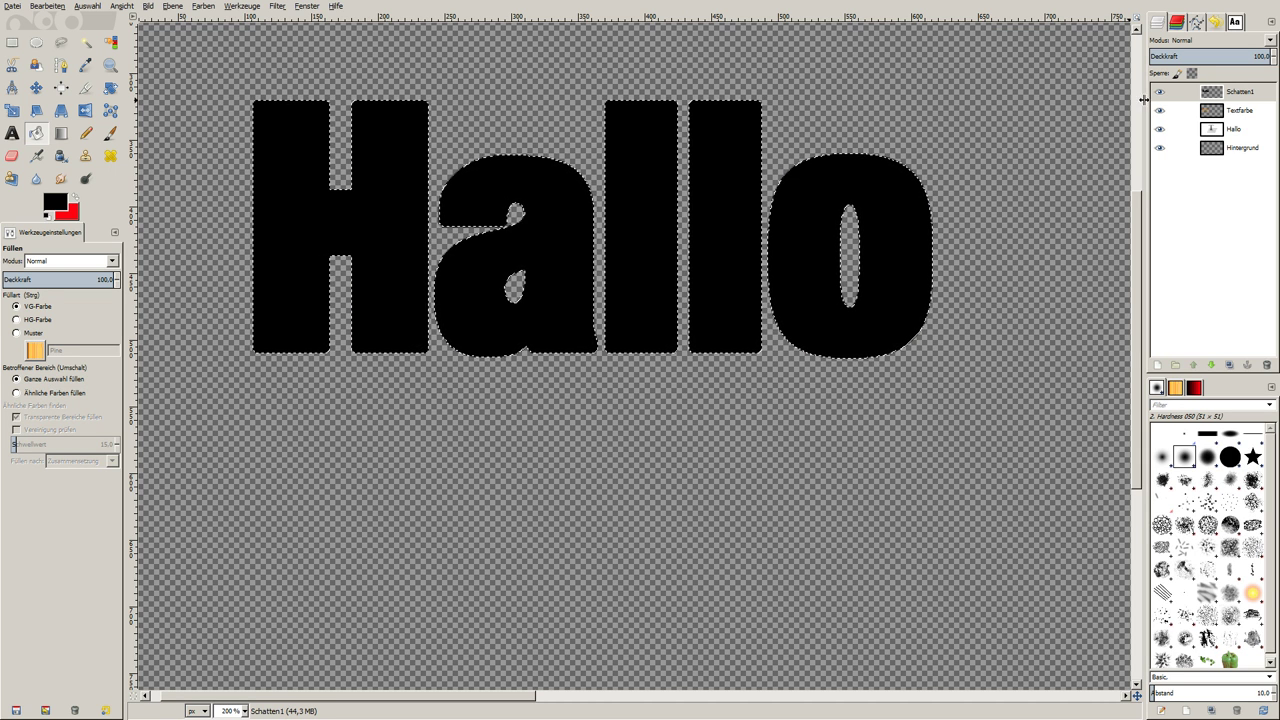
- Move Schatten1 below Textfarbe and briefly hide Textfarbe to check the outline
mouse_move(1240, 92)
mouse_down()
mouse_move(1245, 120)
mouse_move(1215, 148)
mouse_up()
click(1211, 366)
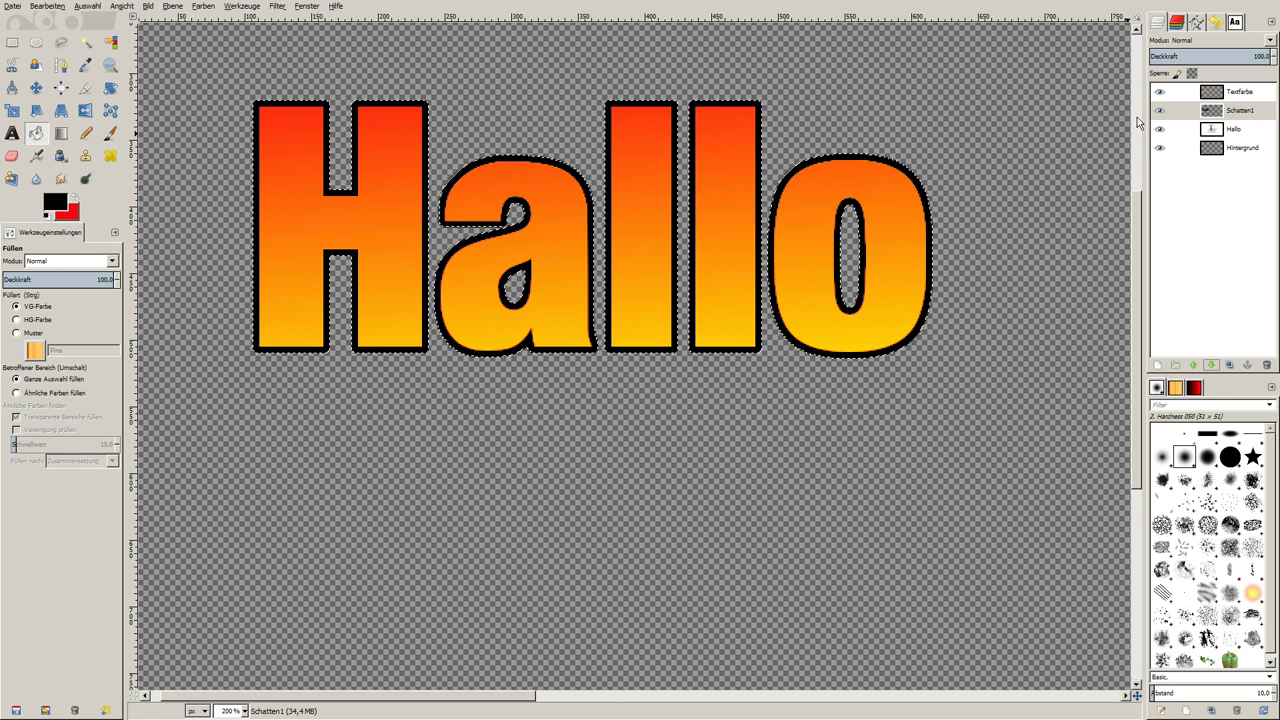
click(1160, 91)
click(1160, 92)
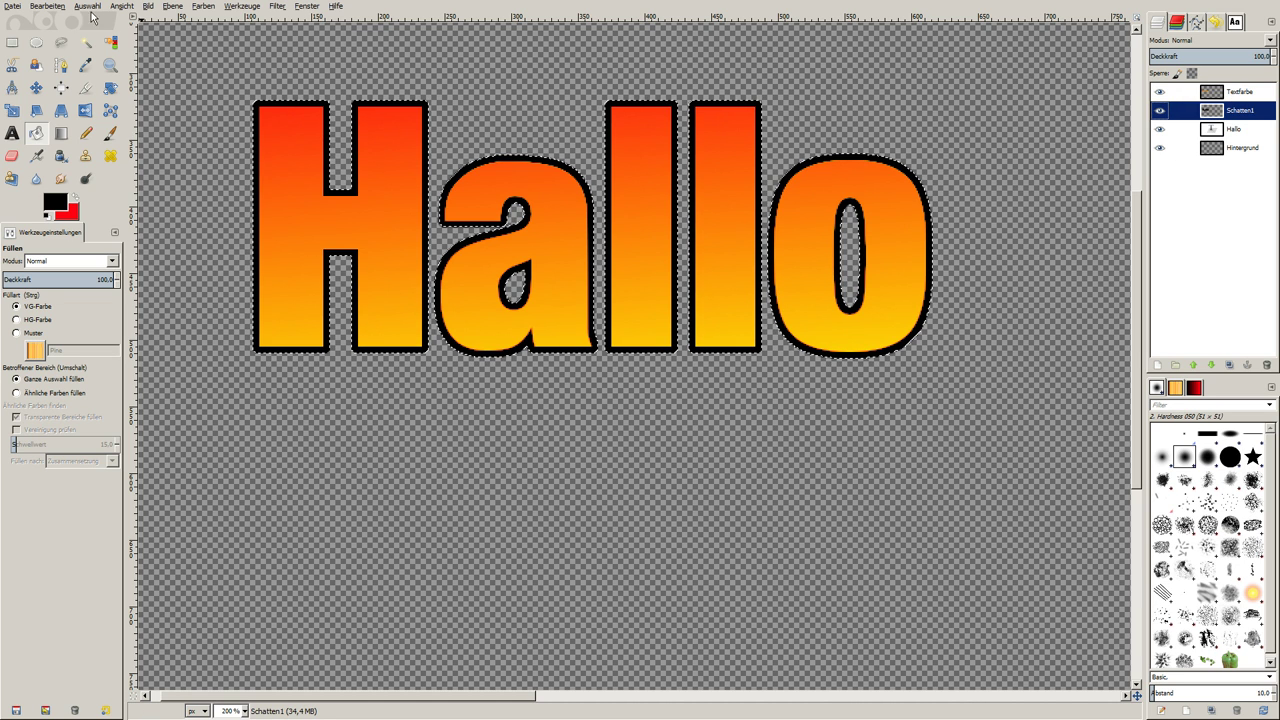
- Grow the selection by 5 px
click(47, 6)
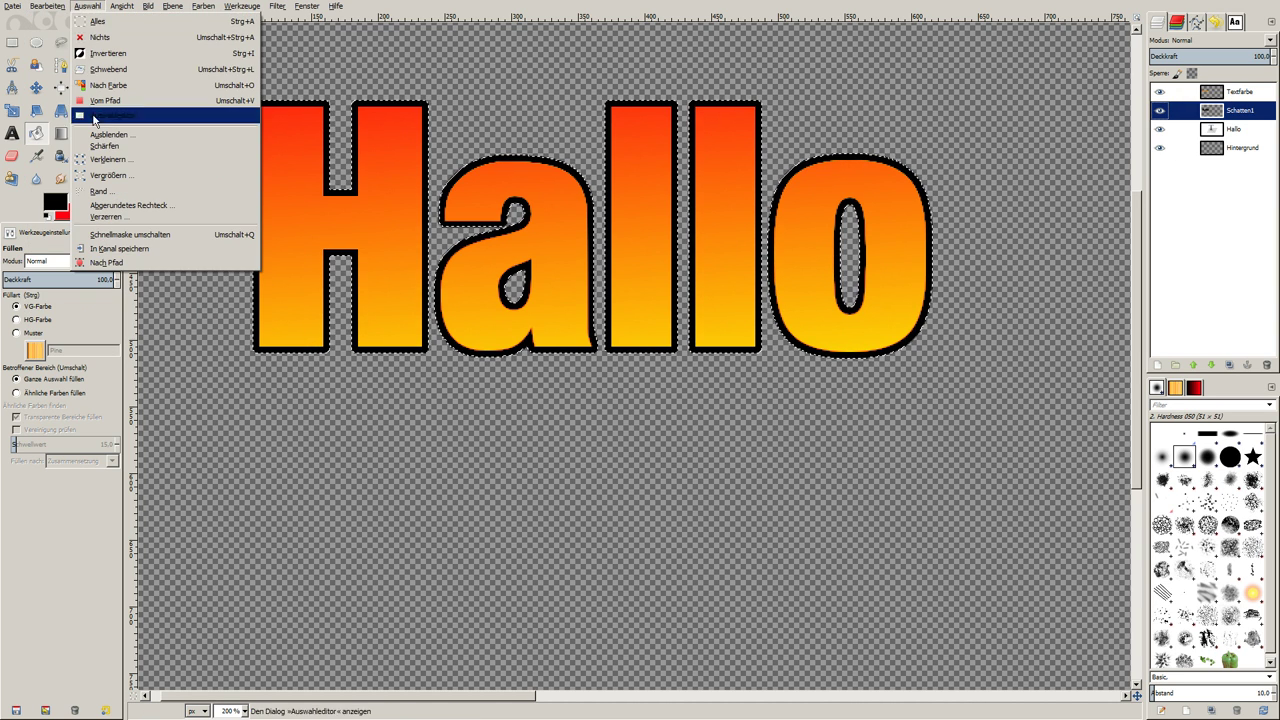
click(132, 172)
text(5)
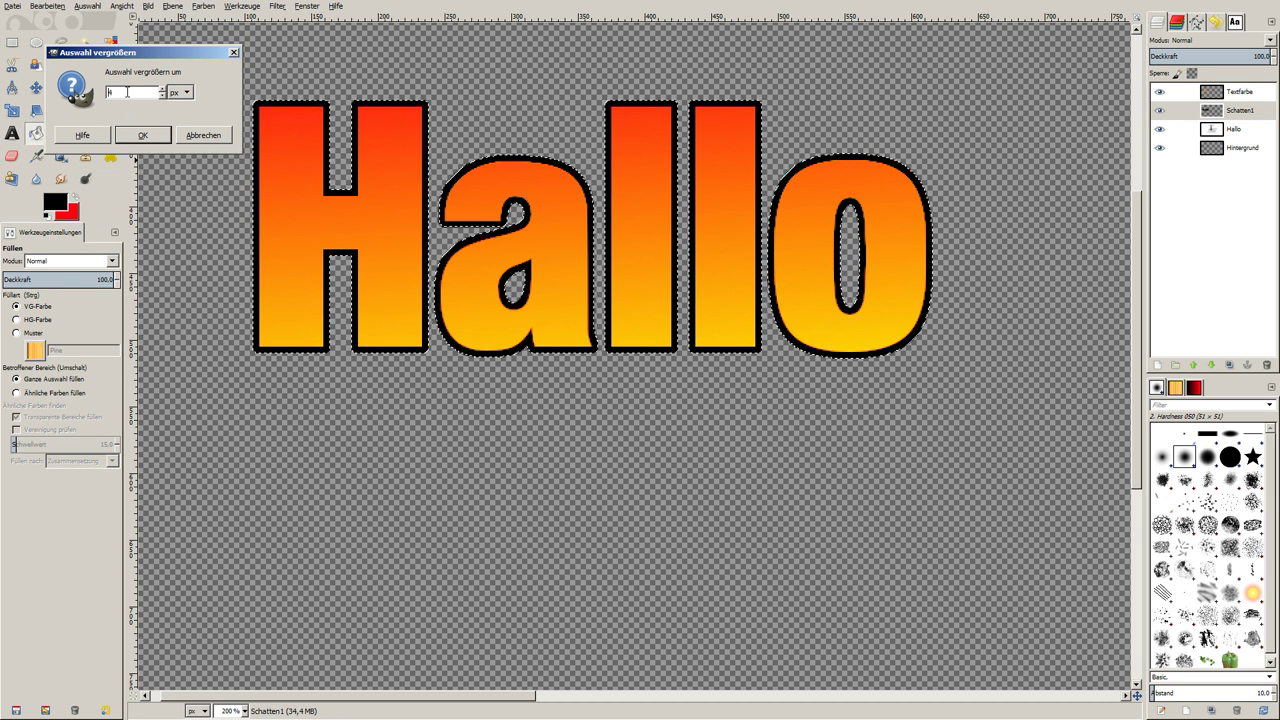
click(128, 139)
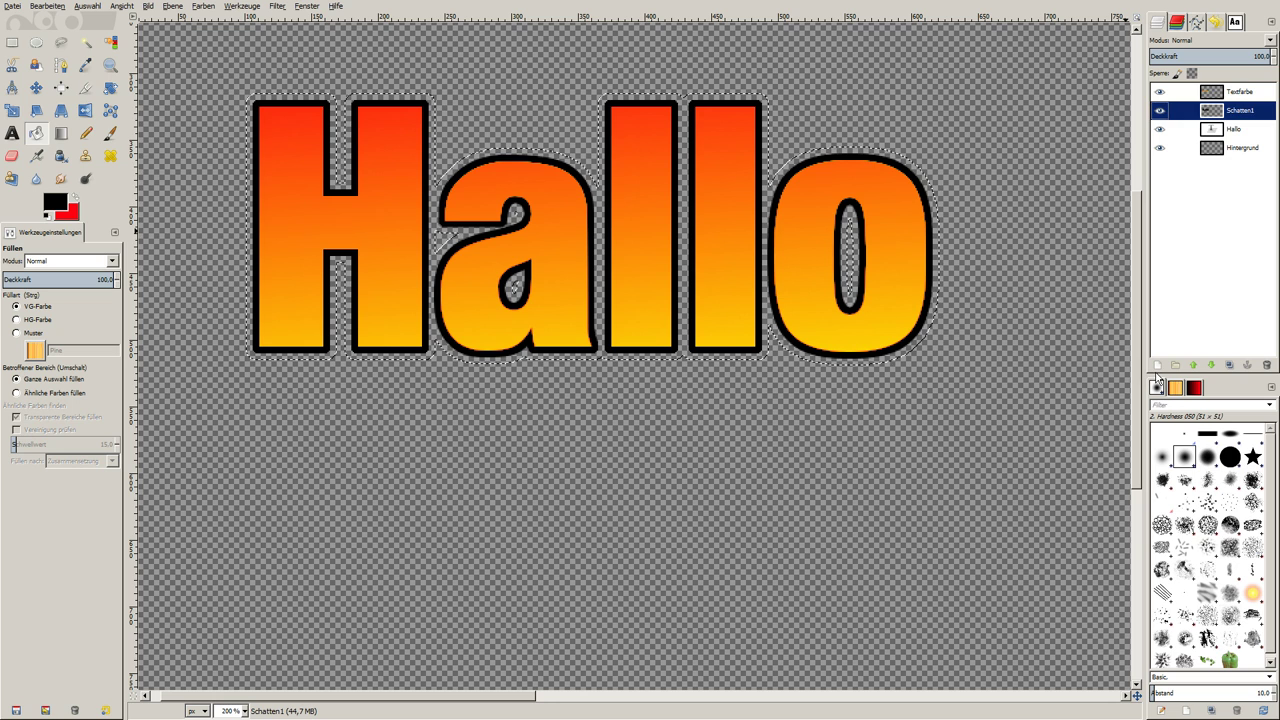
- Create a new layer named Schatten2
click(1158, 365)
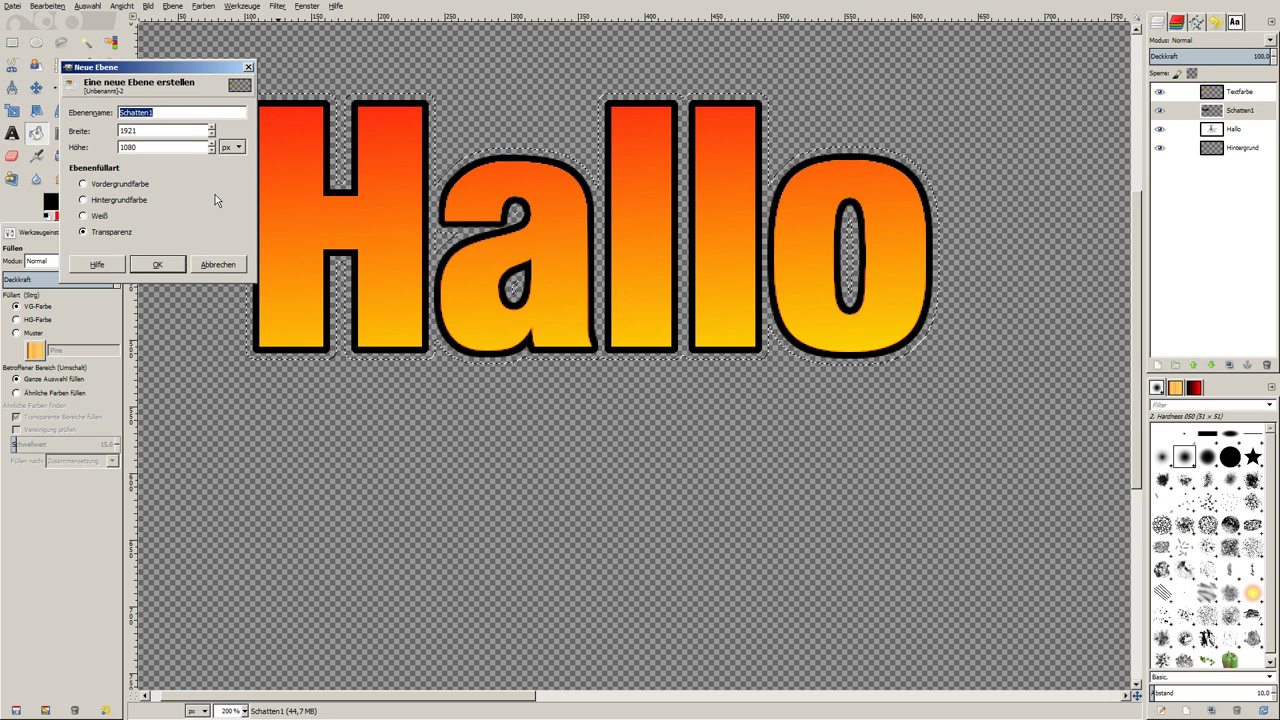
key(End)
key(BackSpace)
text(2)
key(Return)
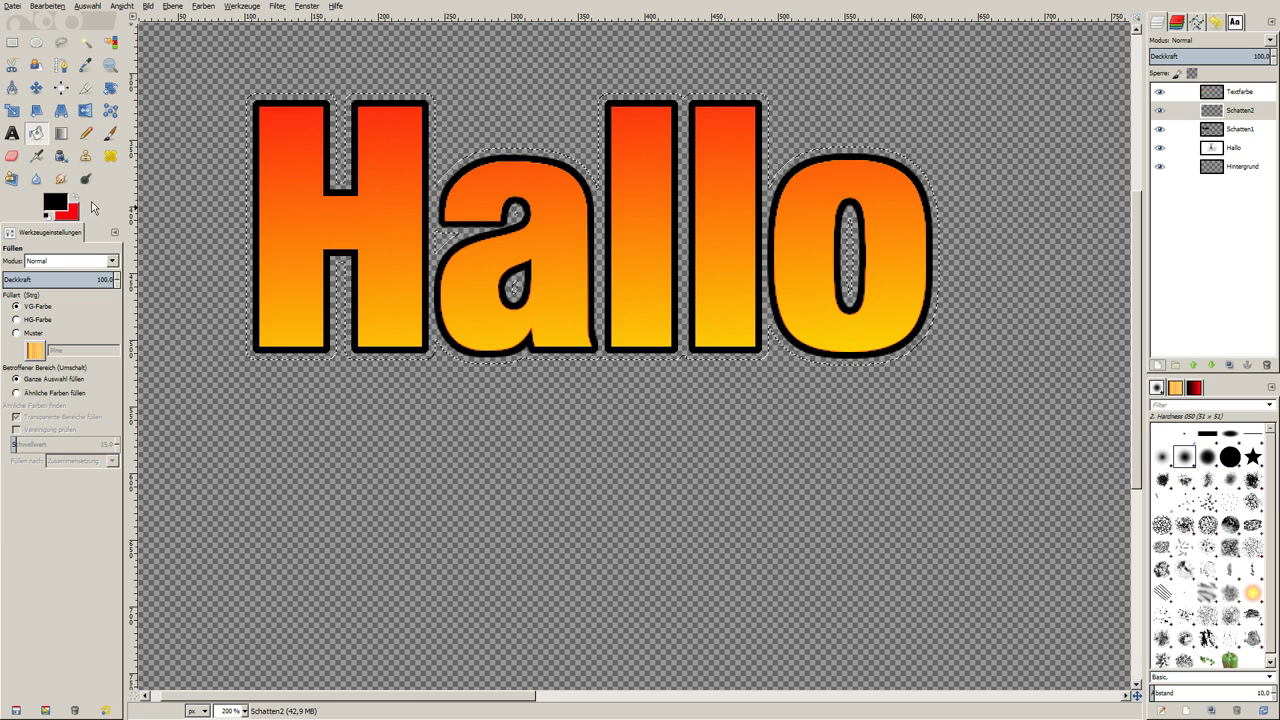
- Fill the selection with yellow, lower Schatten2 below Schatten1, and zoom to 50%
click(75, 203)
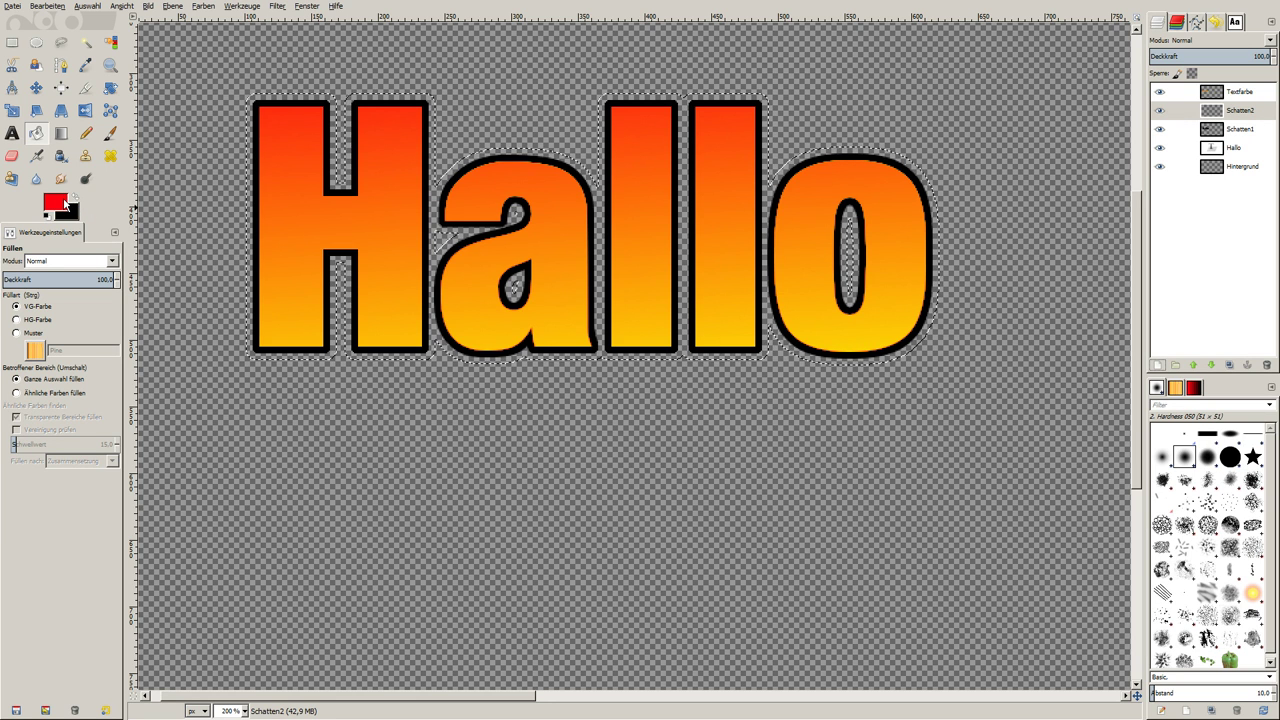
click(55, 203)
click(731, 428)
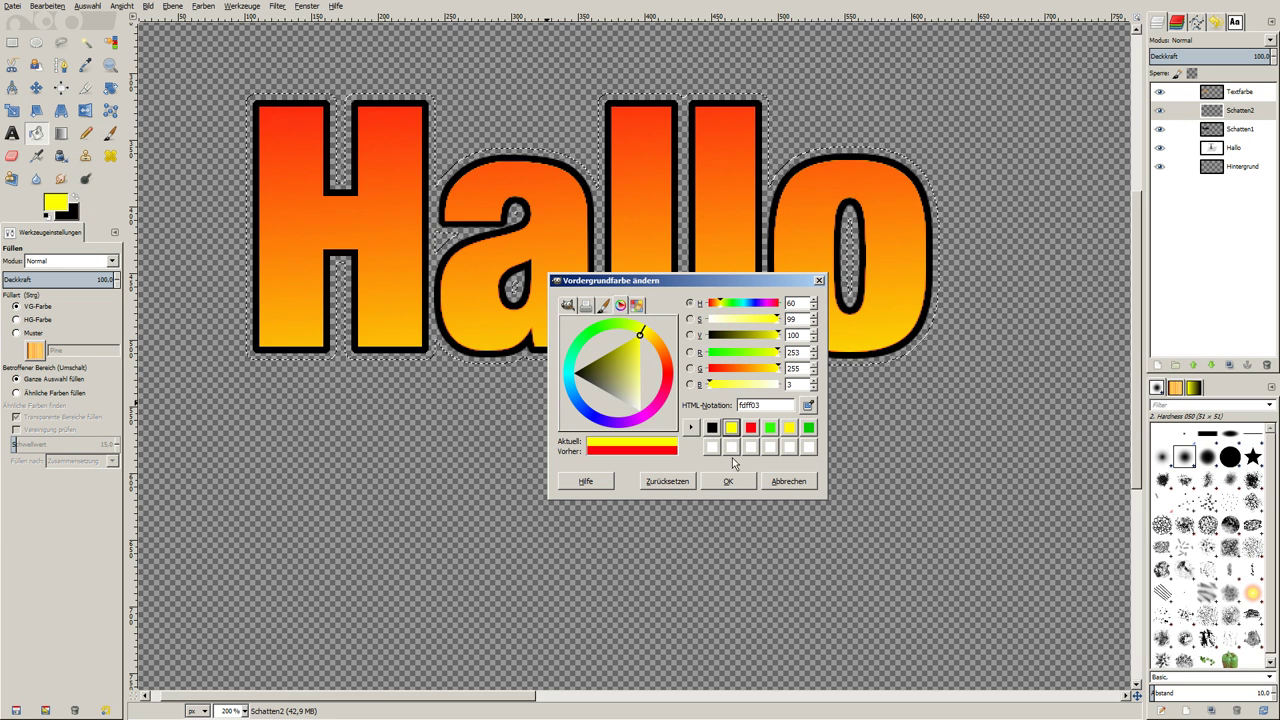
click(728, 481)
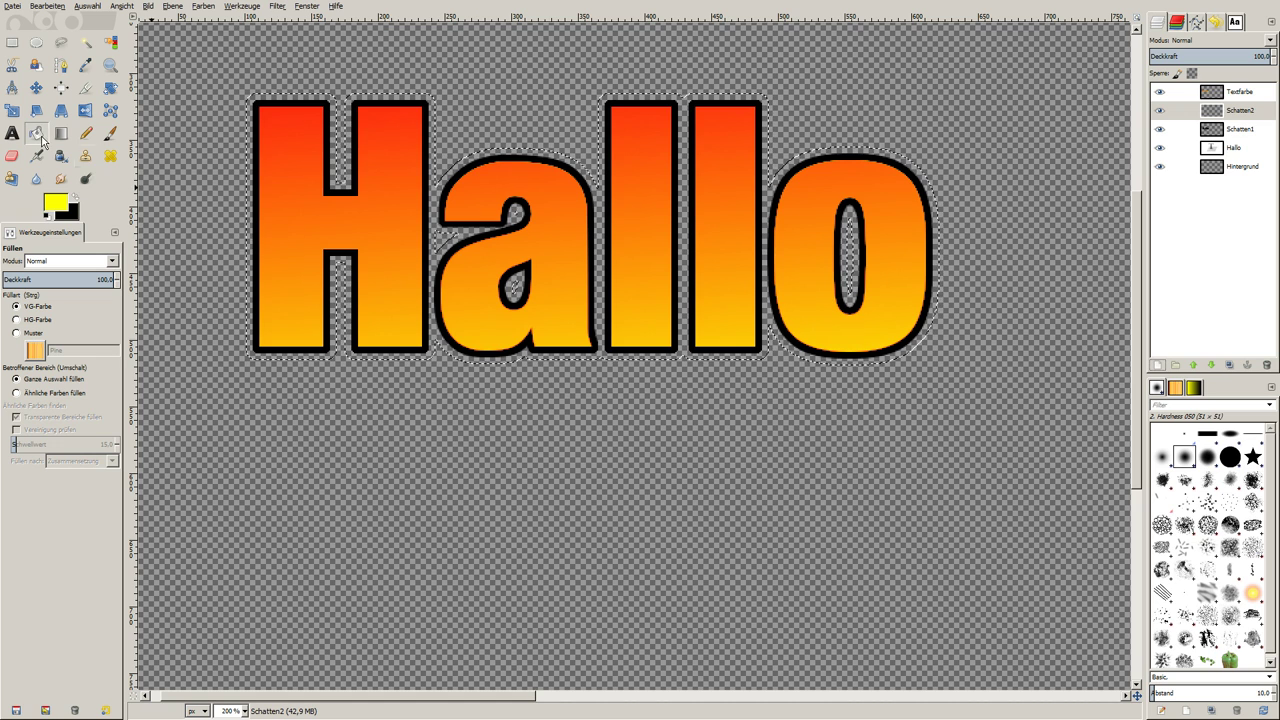
click(377, 192)
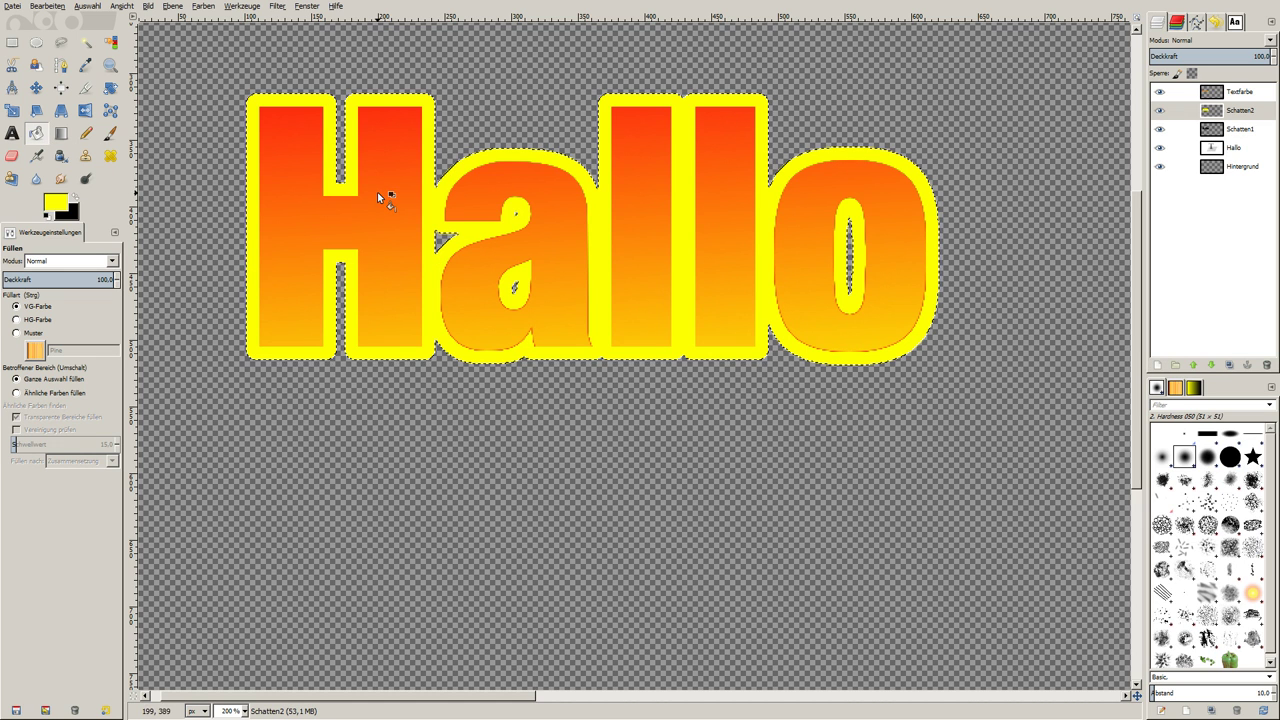
click(1211, 366)
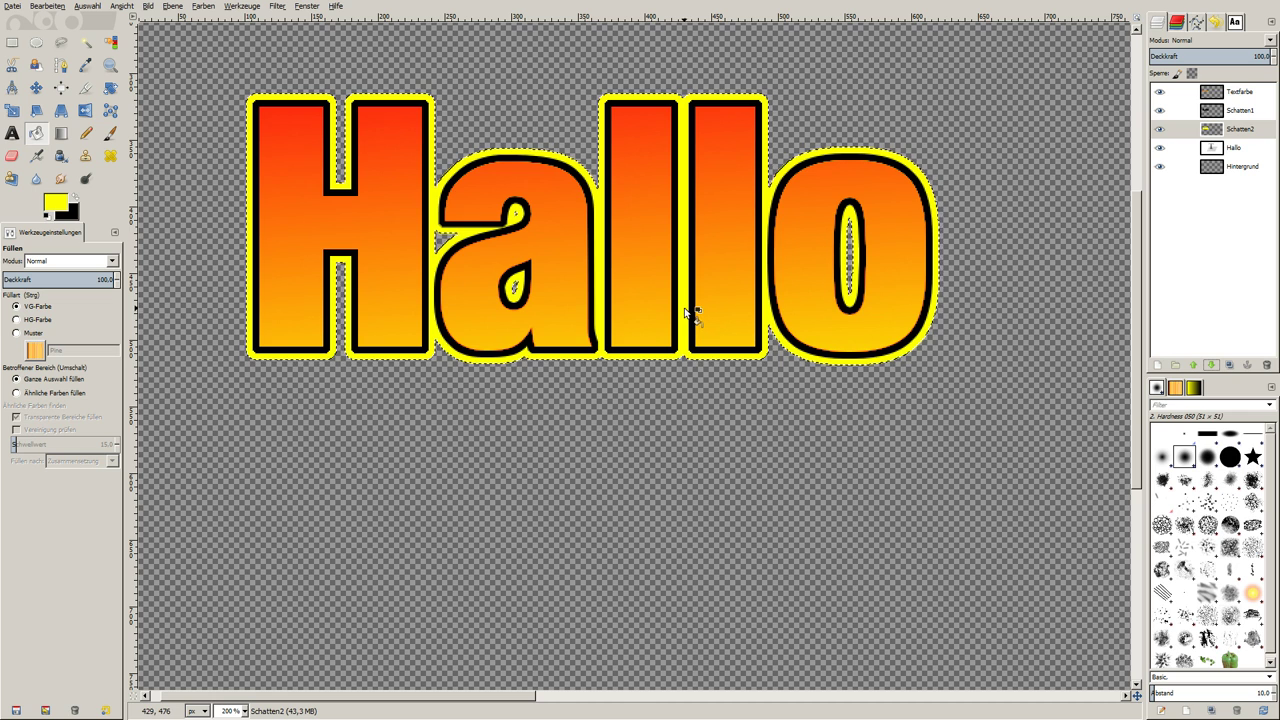
key(shift+2)
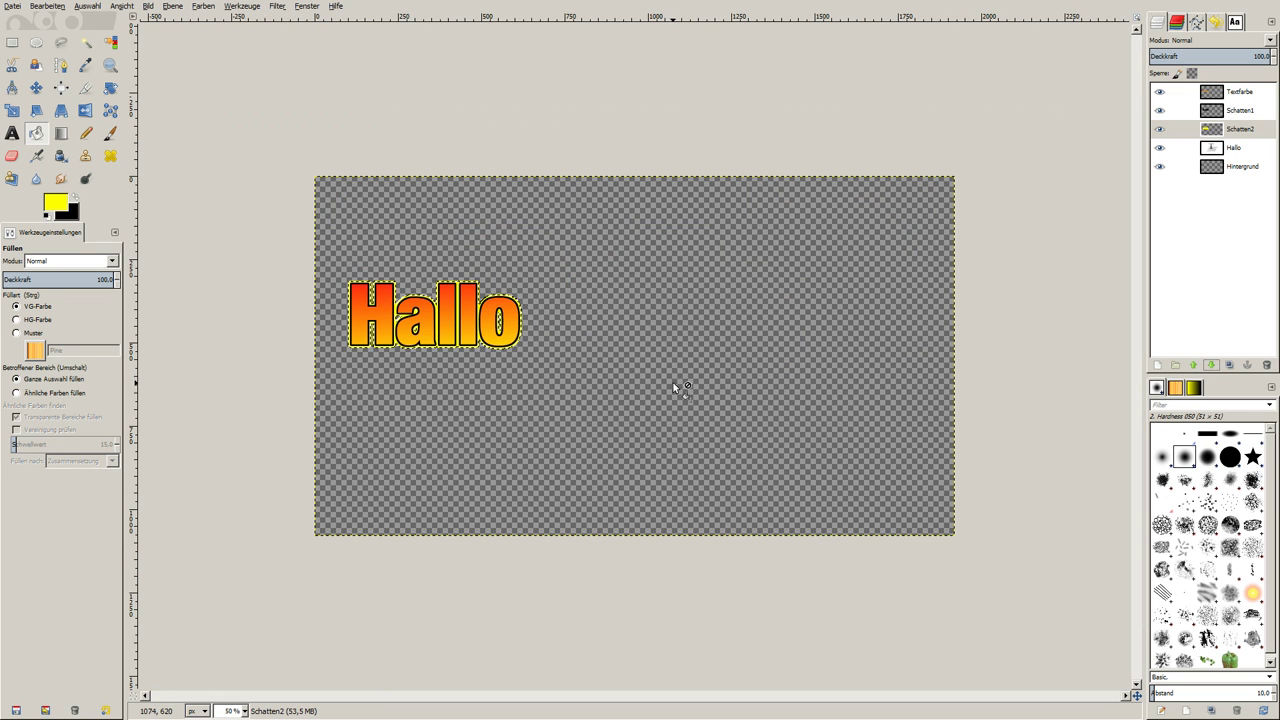
- Add a text box right of Hallo containing Welt at 500 px, then select the word
click(10, 135)
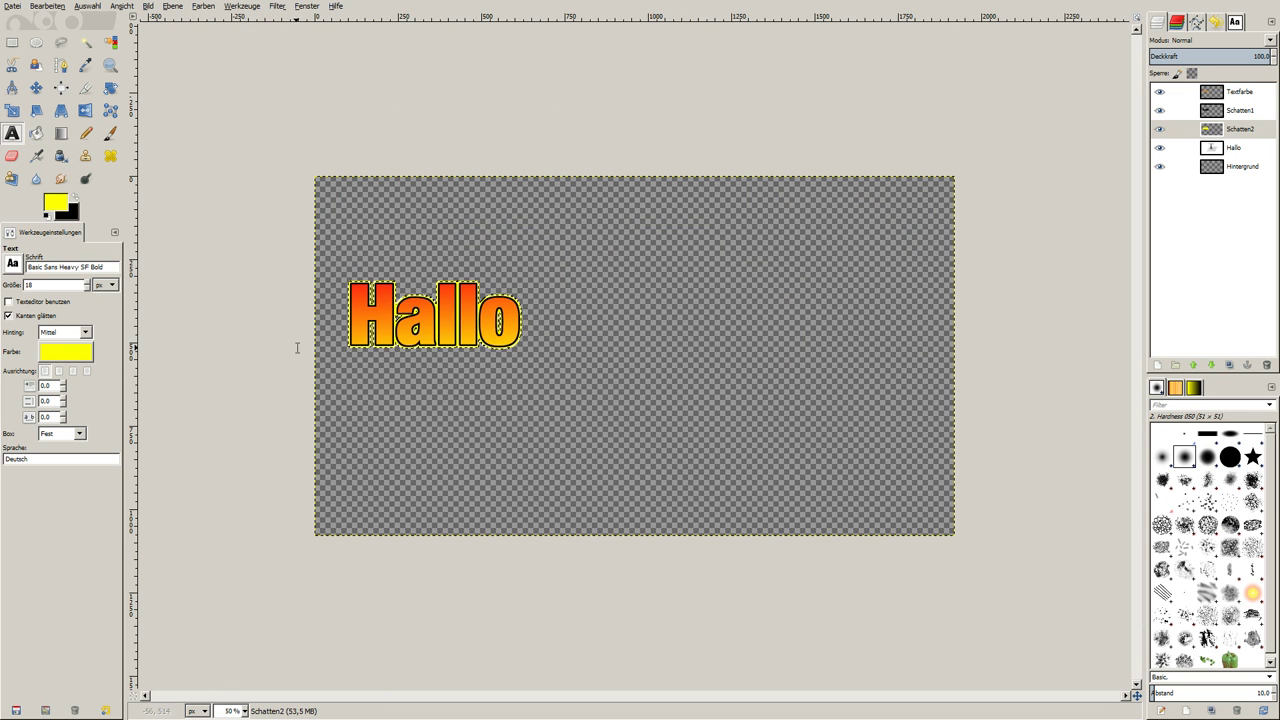
drag(498, 474, 911, 264)
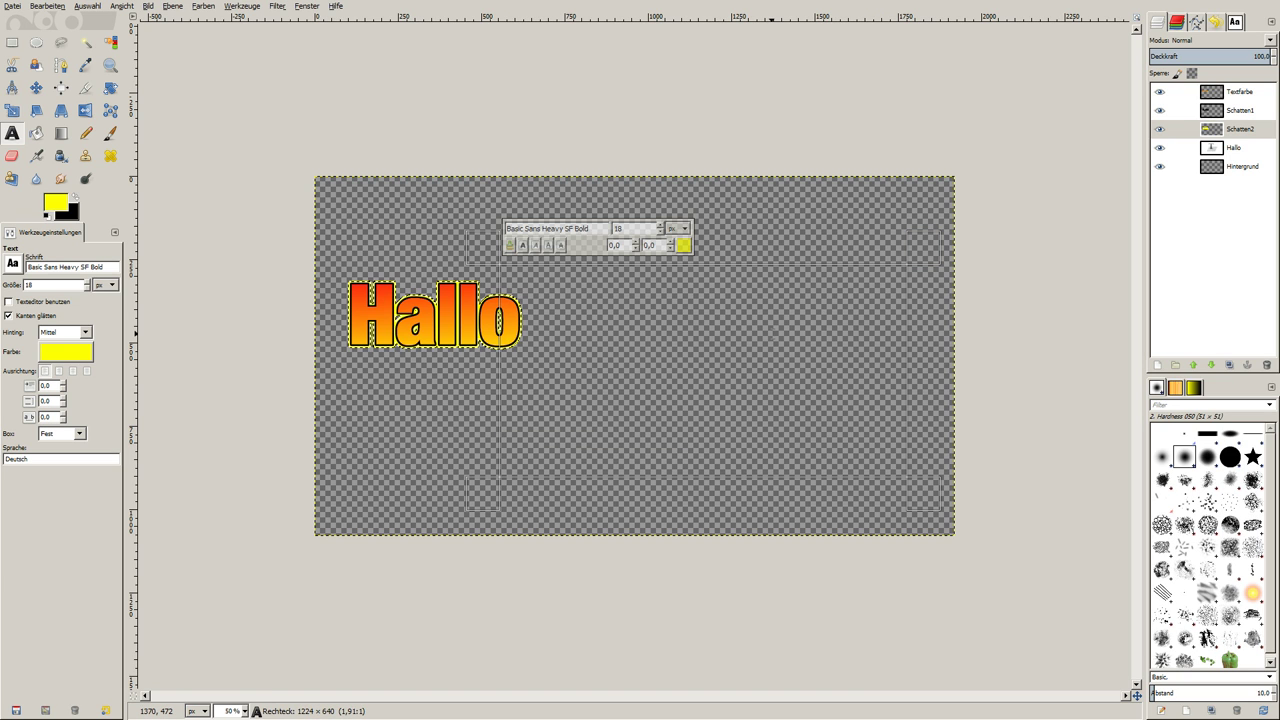
text(Welt)
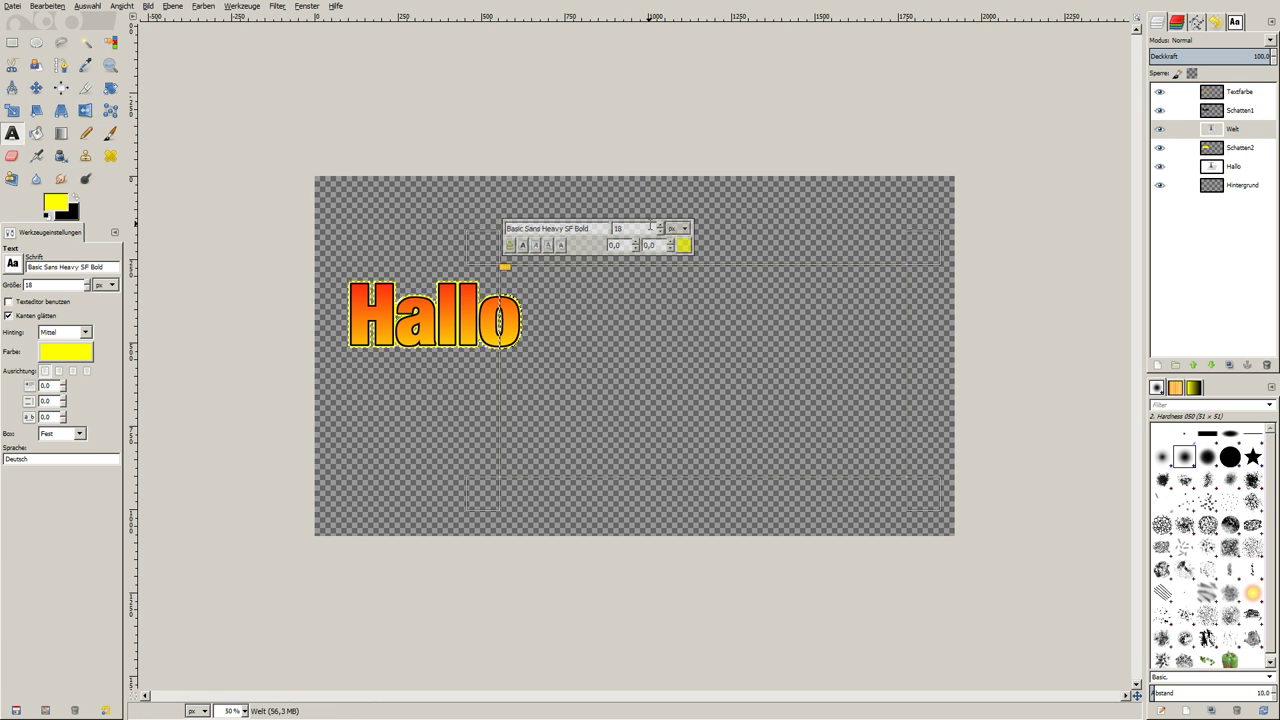
text(25000)
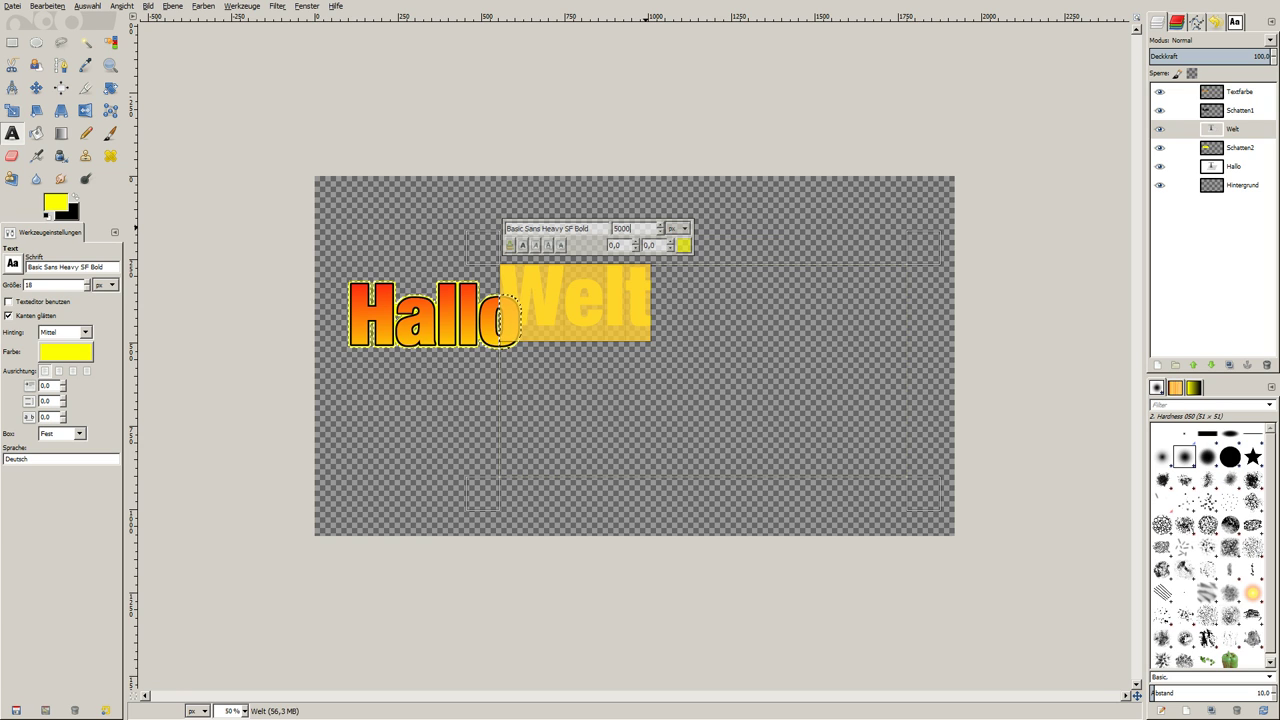
key(BackSpace)
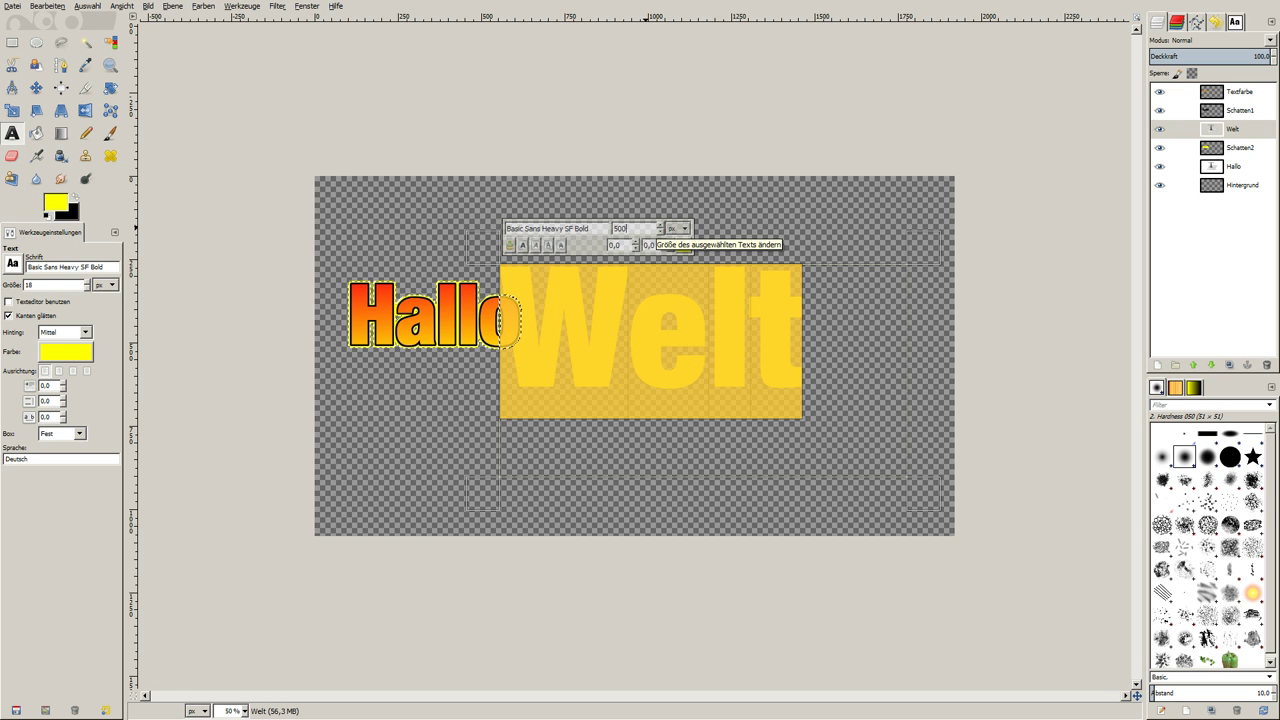
click(740, 355)
drag(809, 350, 183, 248)
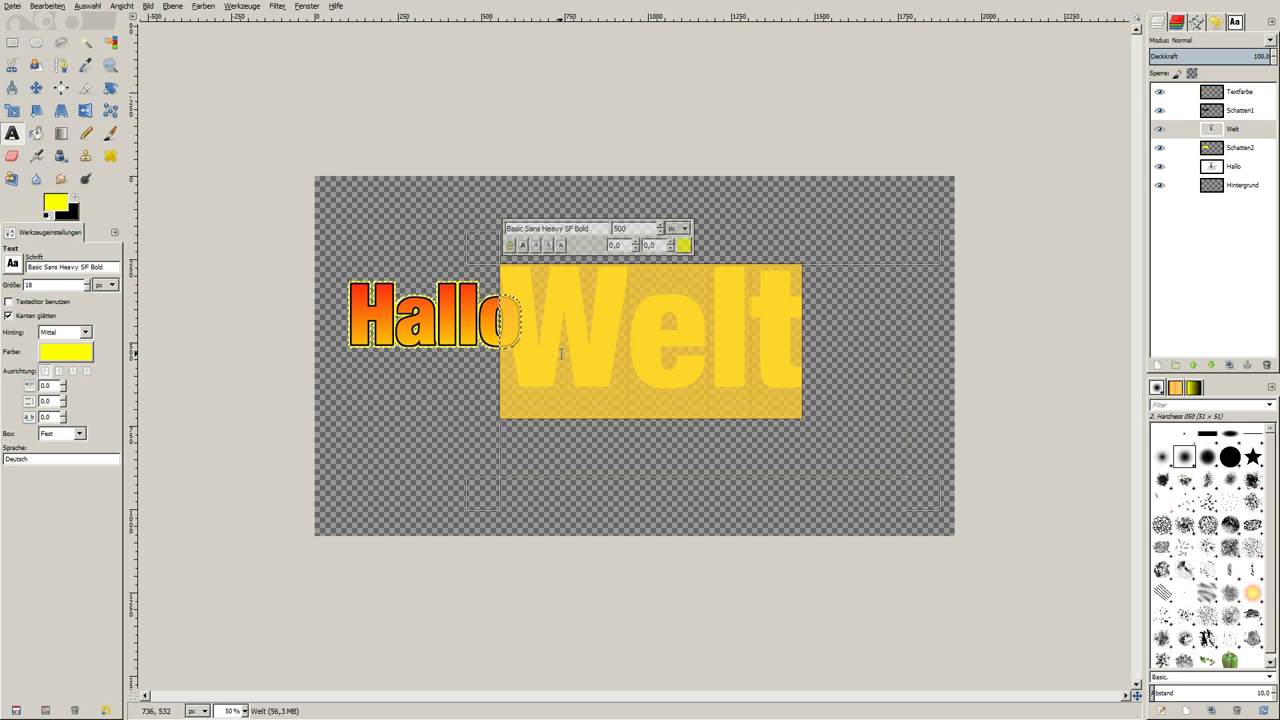
- Create a path from the Welt text and make a selection from it
right_click(592, 348)
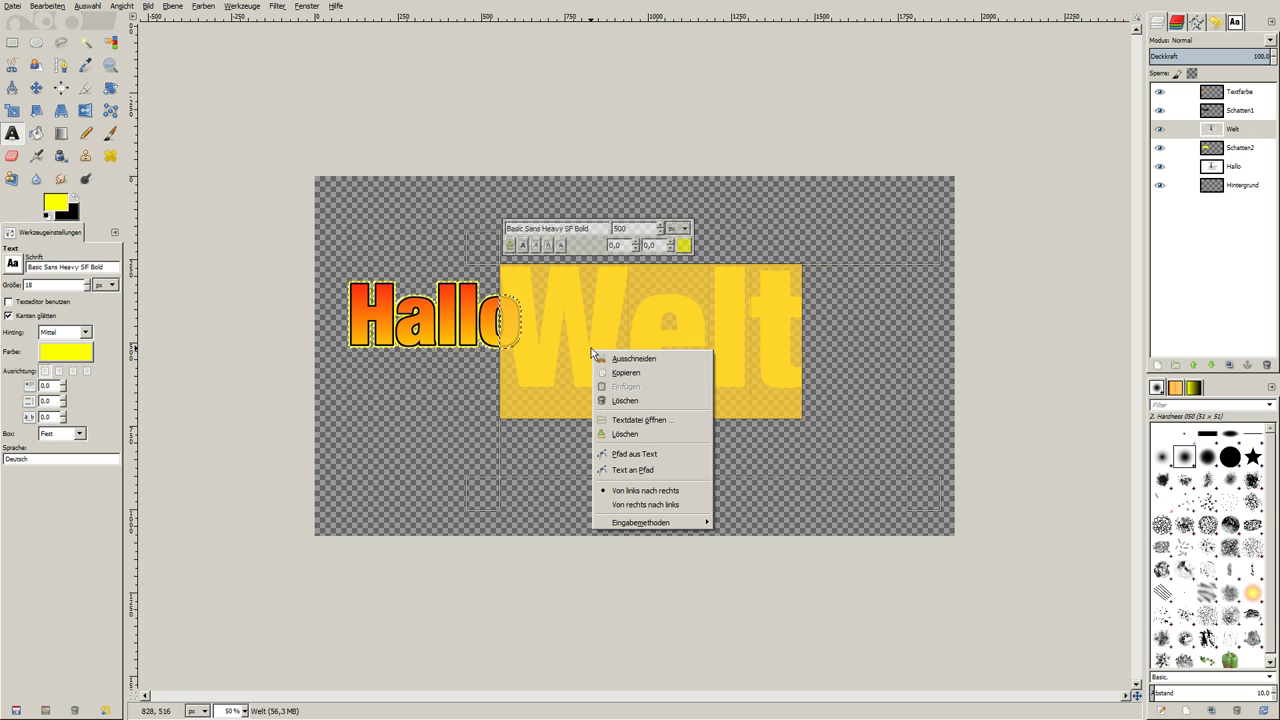
click(688, 453)
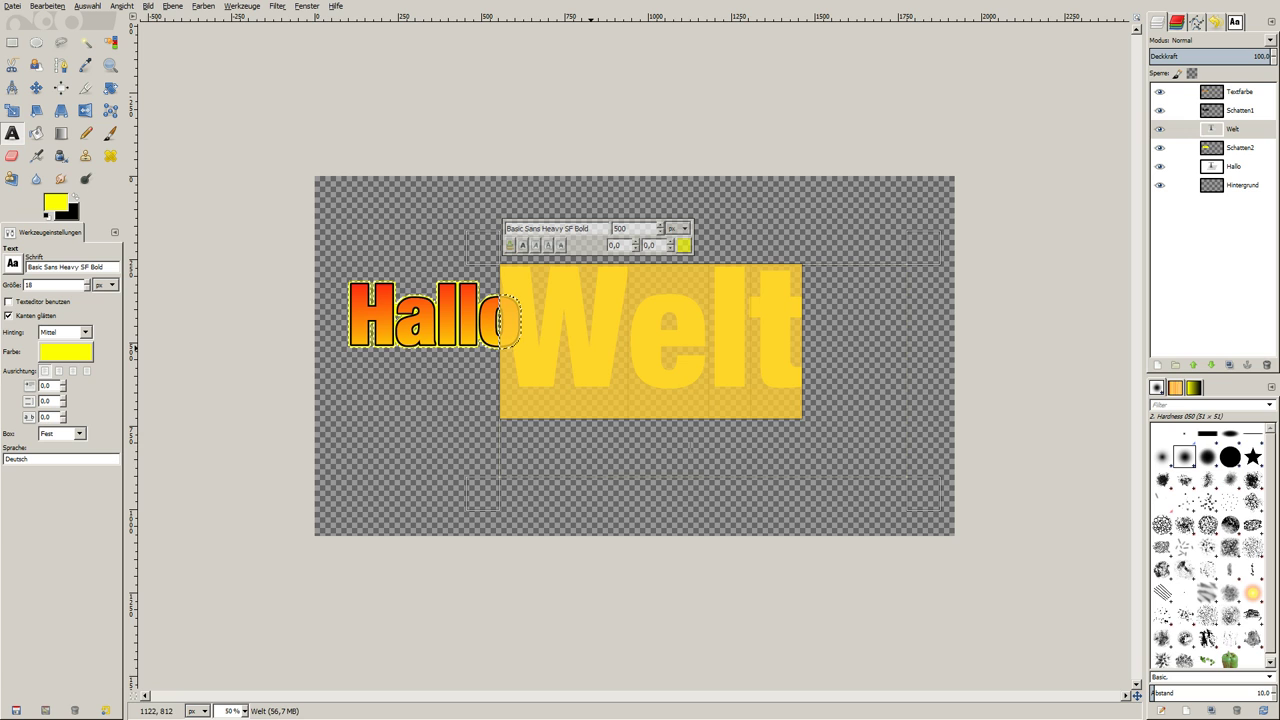
click(88, 6)
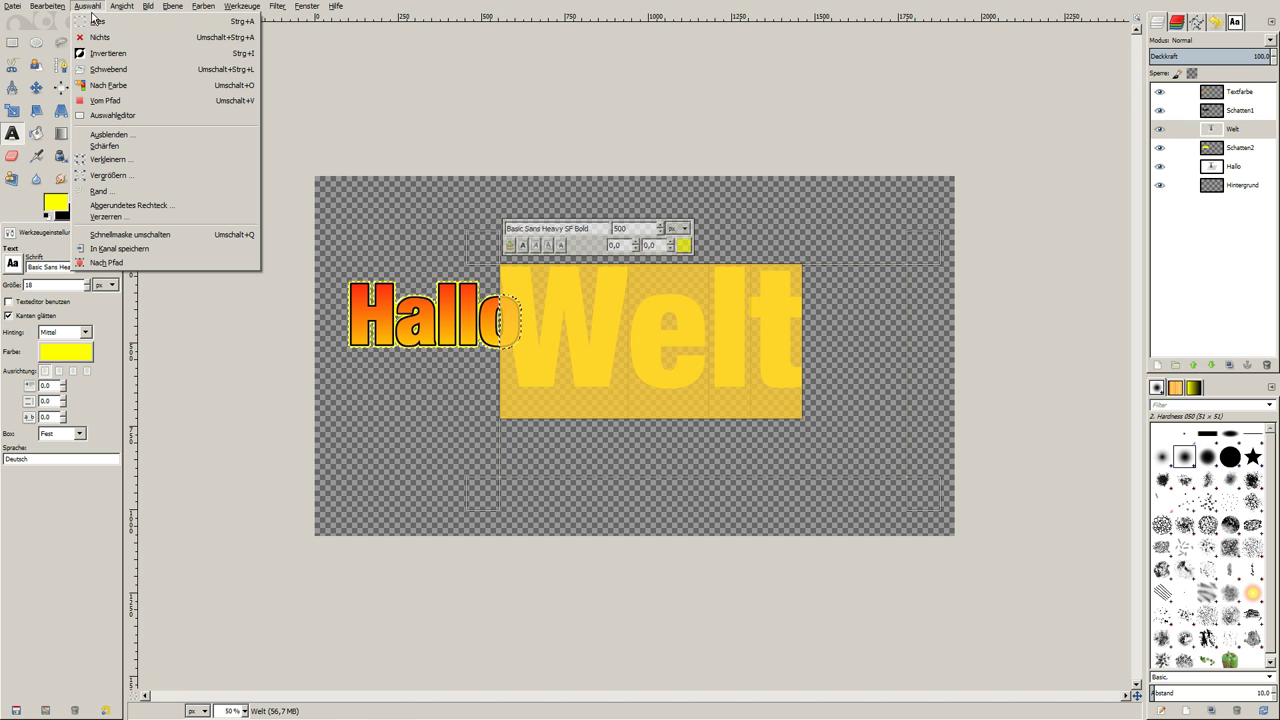
click(134, 101)
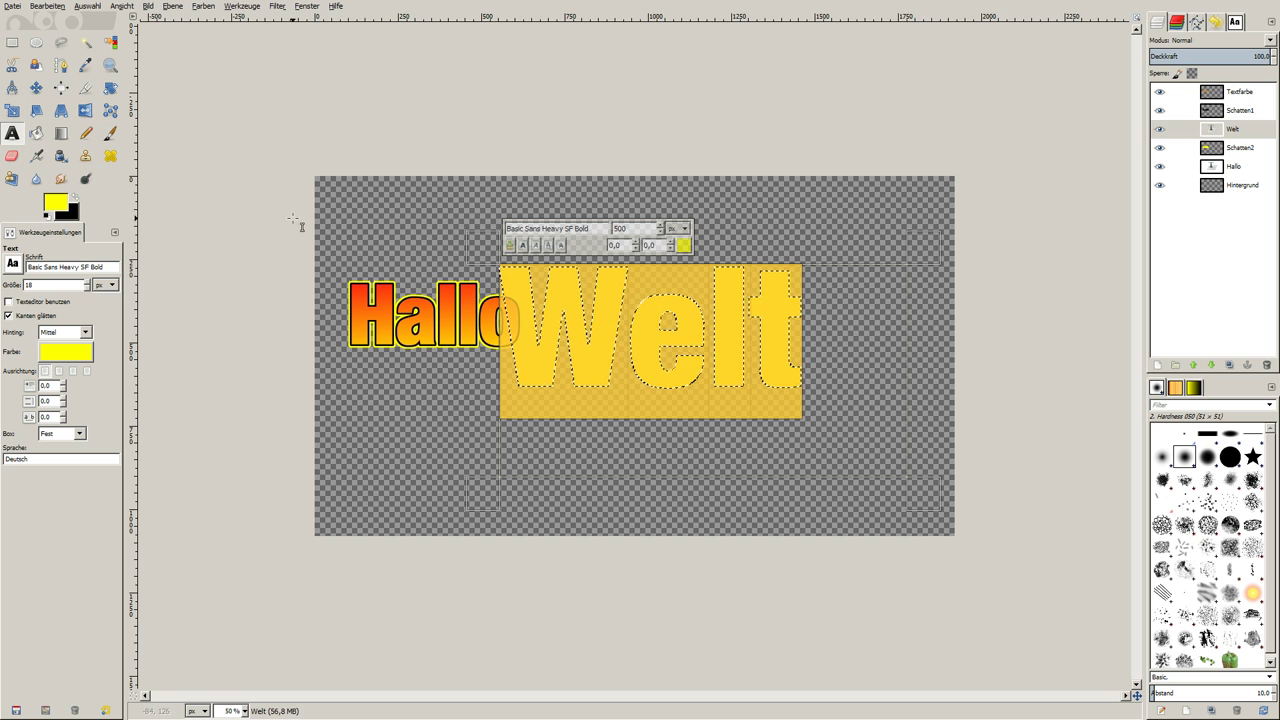
- Move Welt down and right, then select its letter shapes from the path again
click(560, 340)
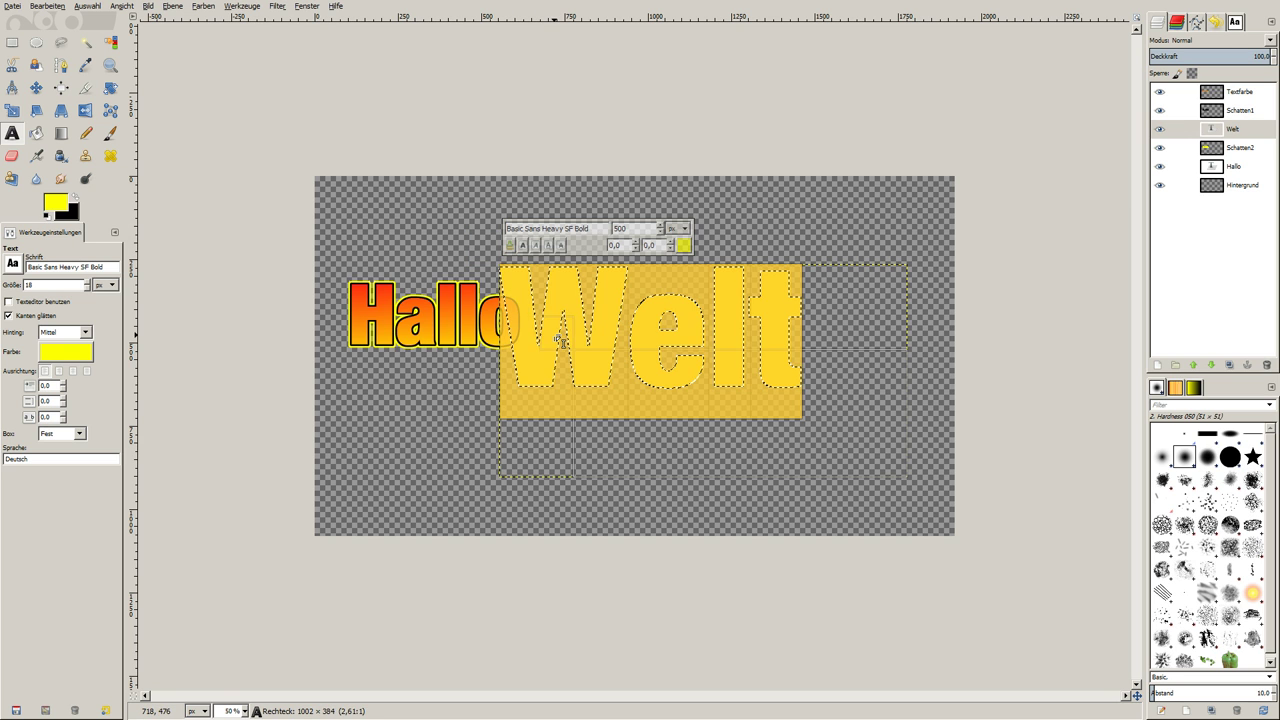
drag(560, 340, 980, 556)
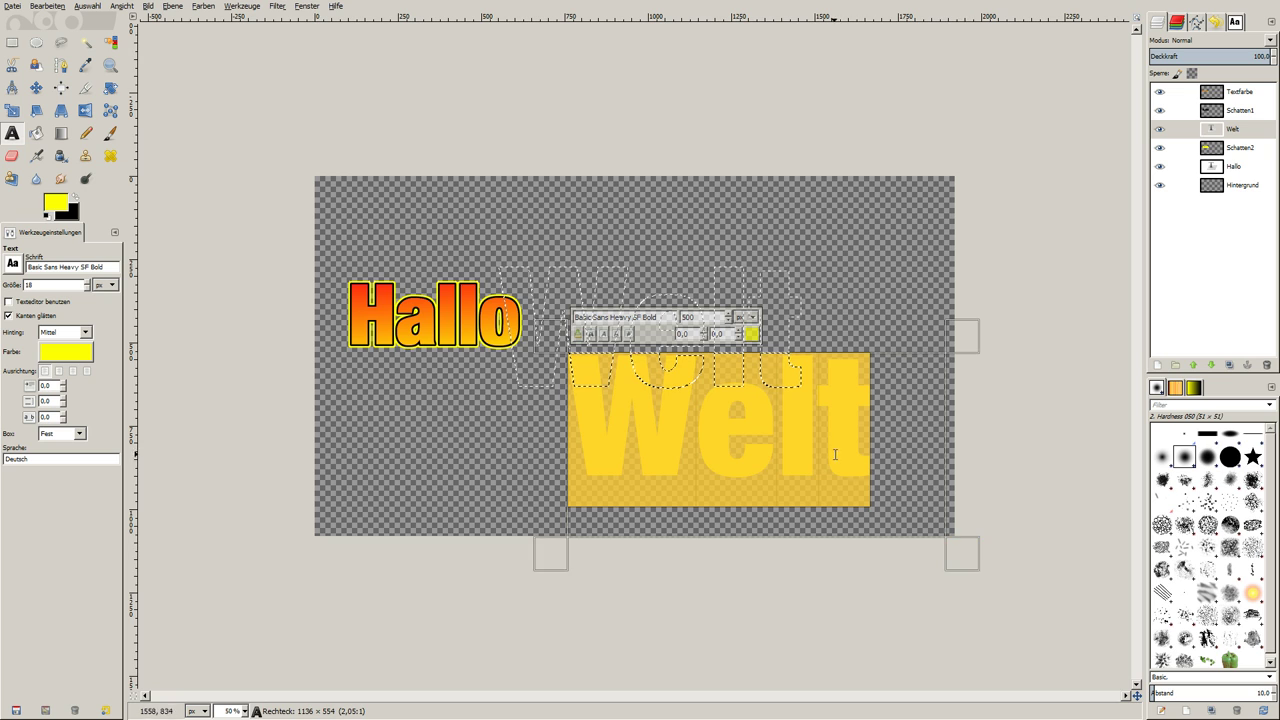
right_click(856, 432)
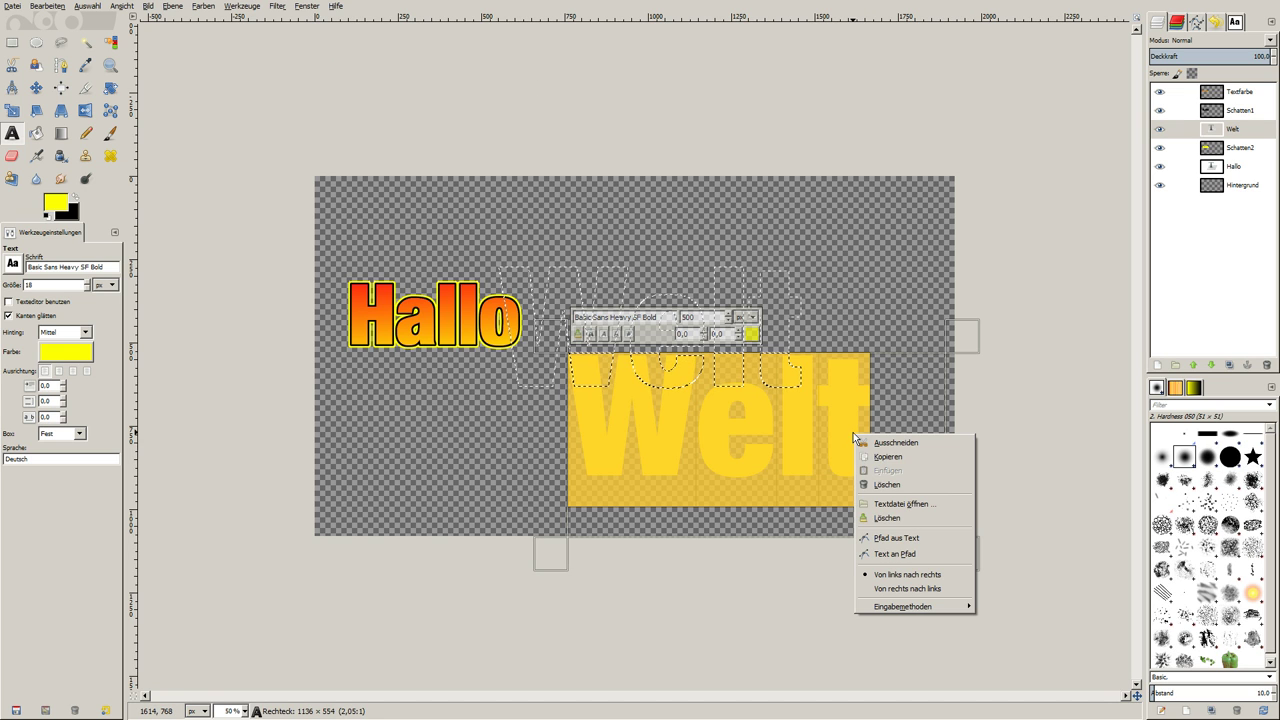
click(888, 538)
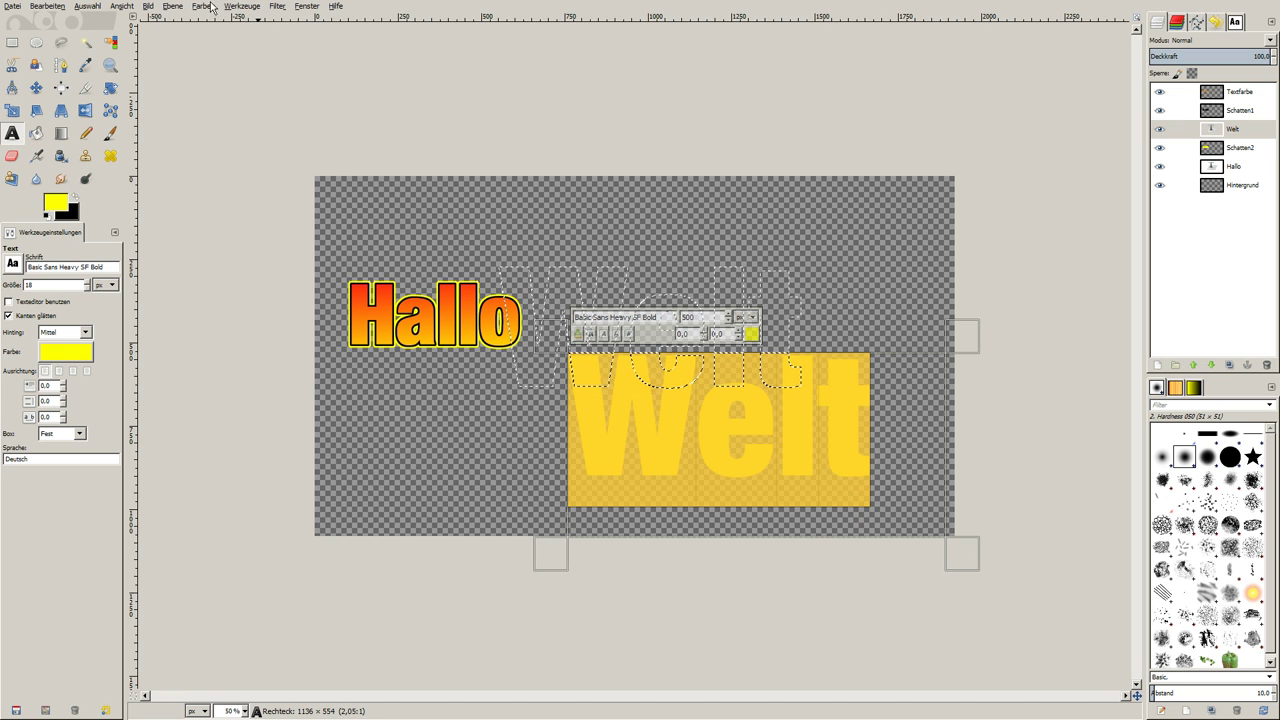
click(77, 6)
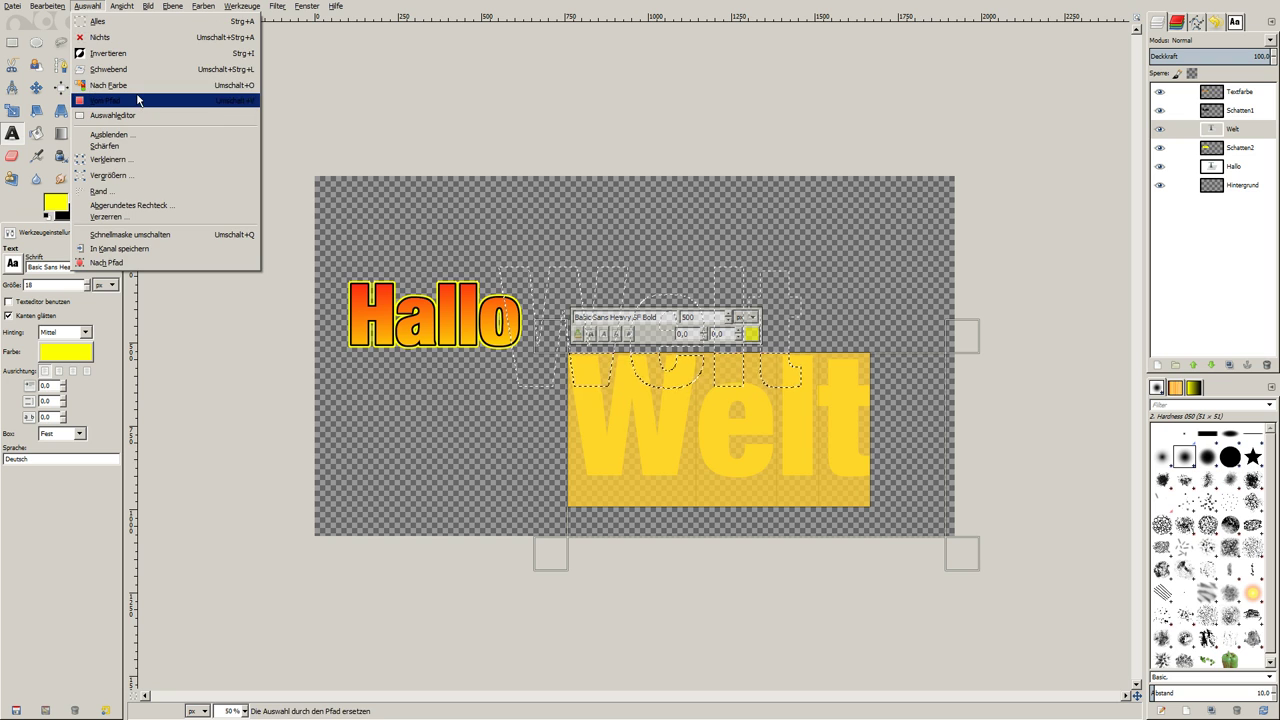
click(138, 100)
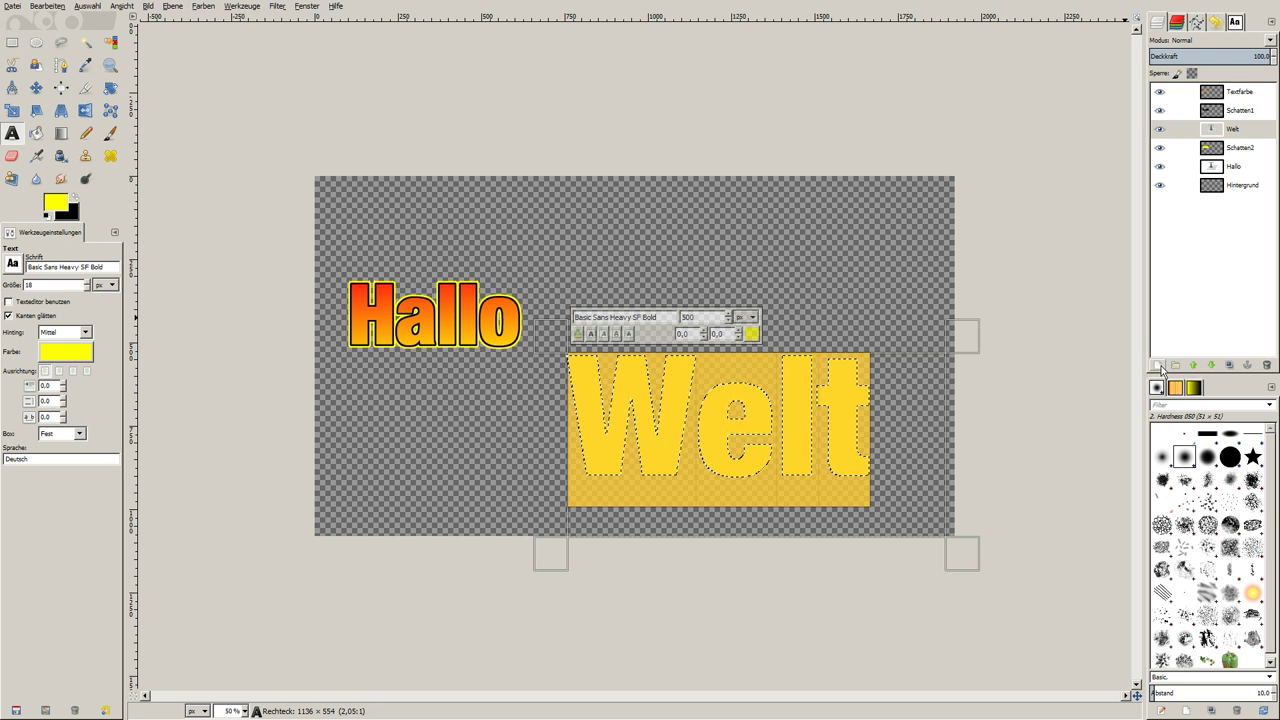
- Grow the selection around the Welt letters
click(90, 6)
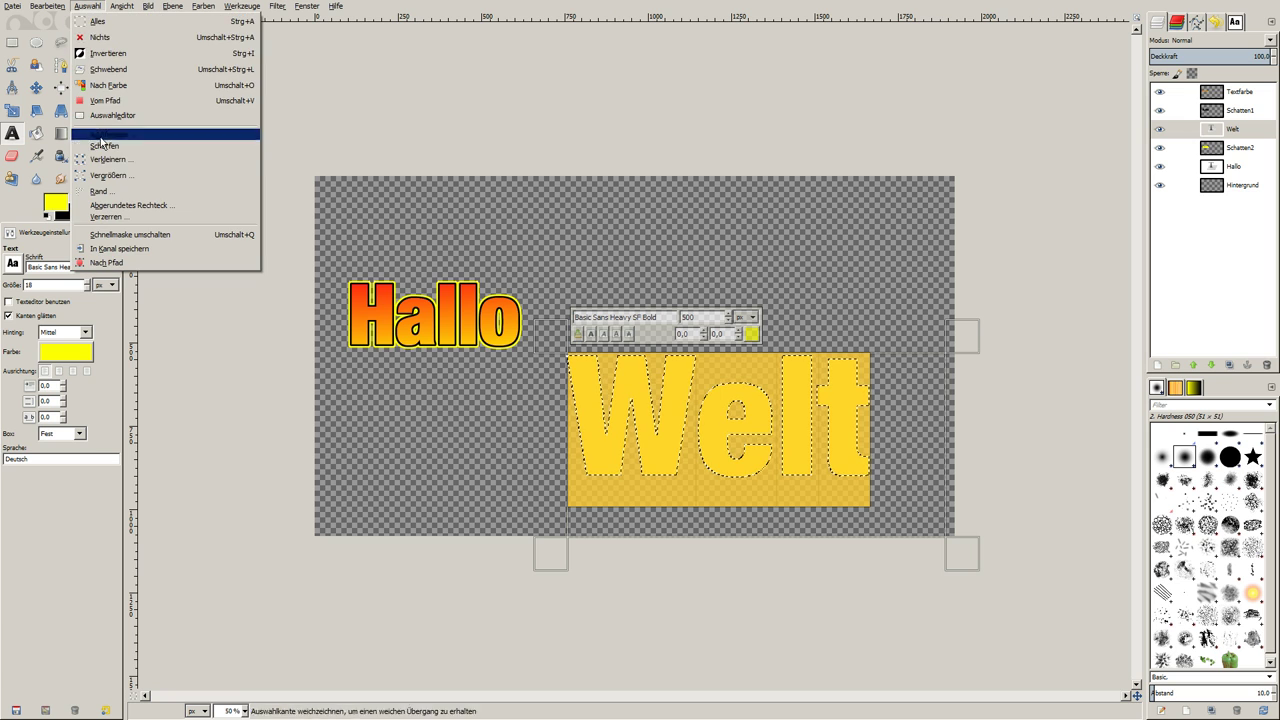
click(125, 175)
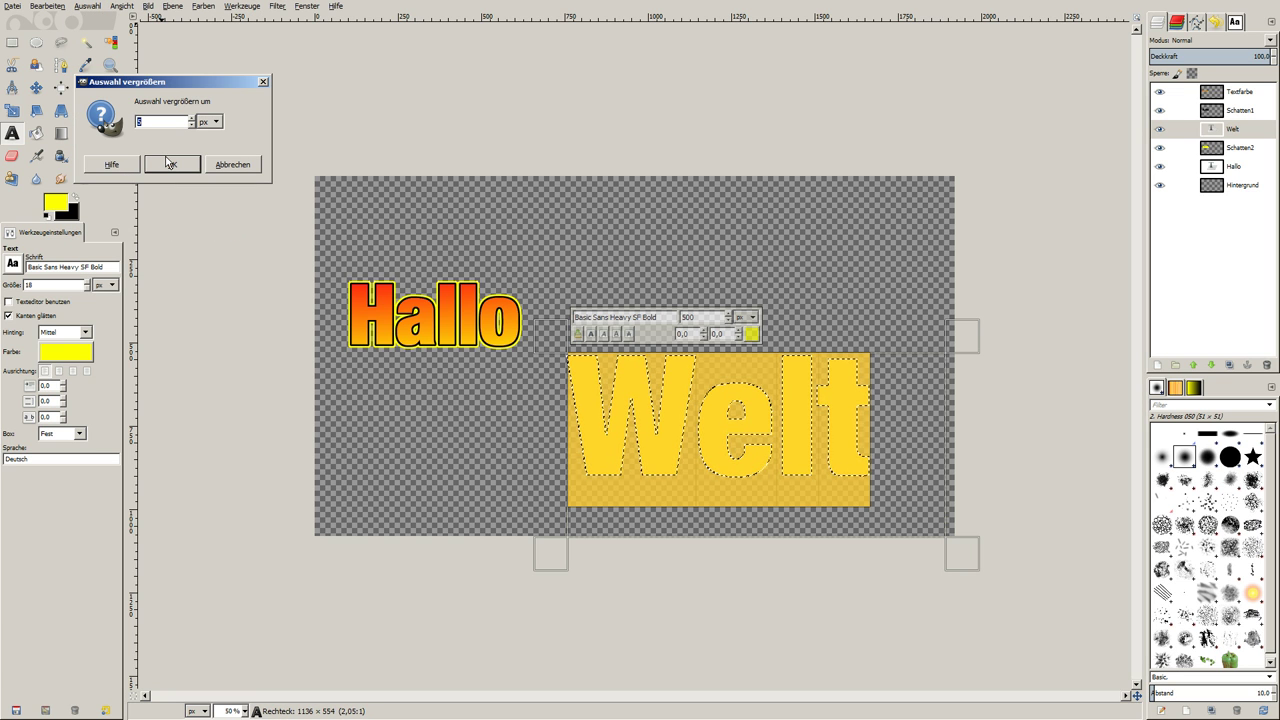
click(168, 162)
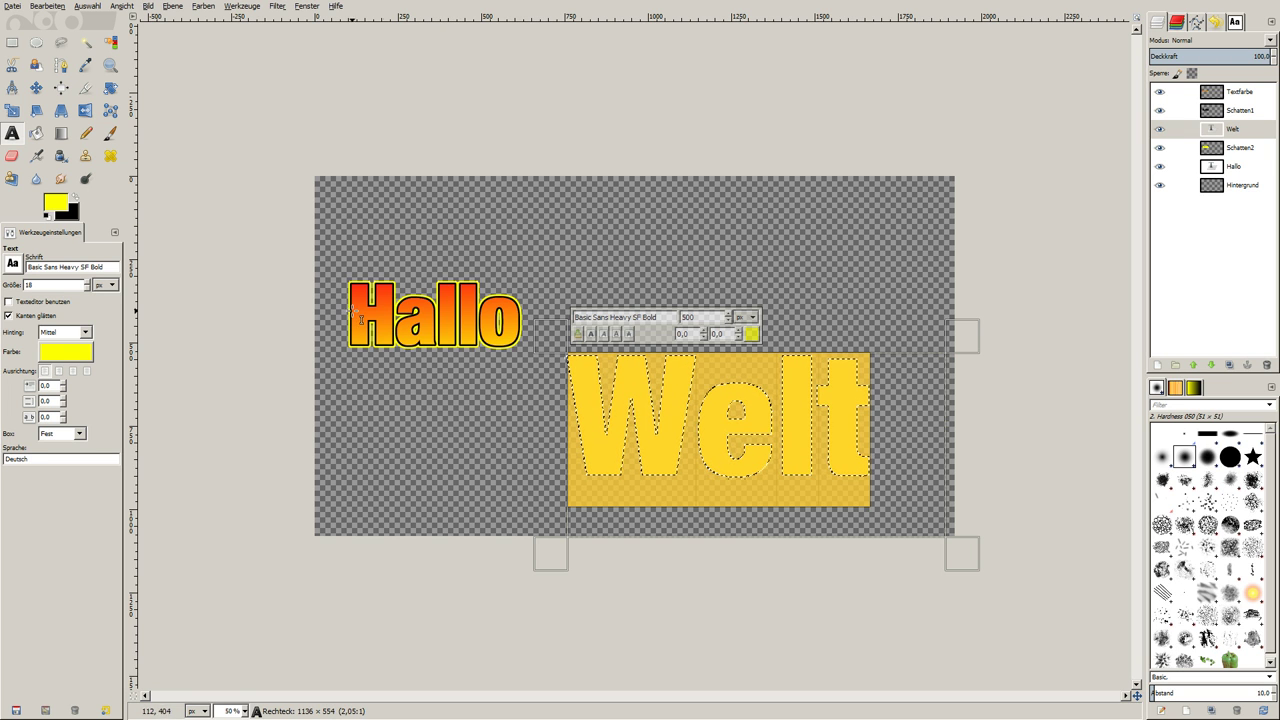
- Set red as background and yellow (fdff03) as foreground colour
click(68, 208)
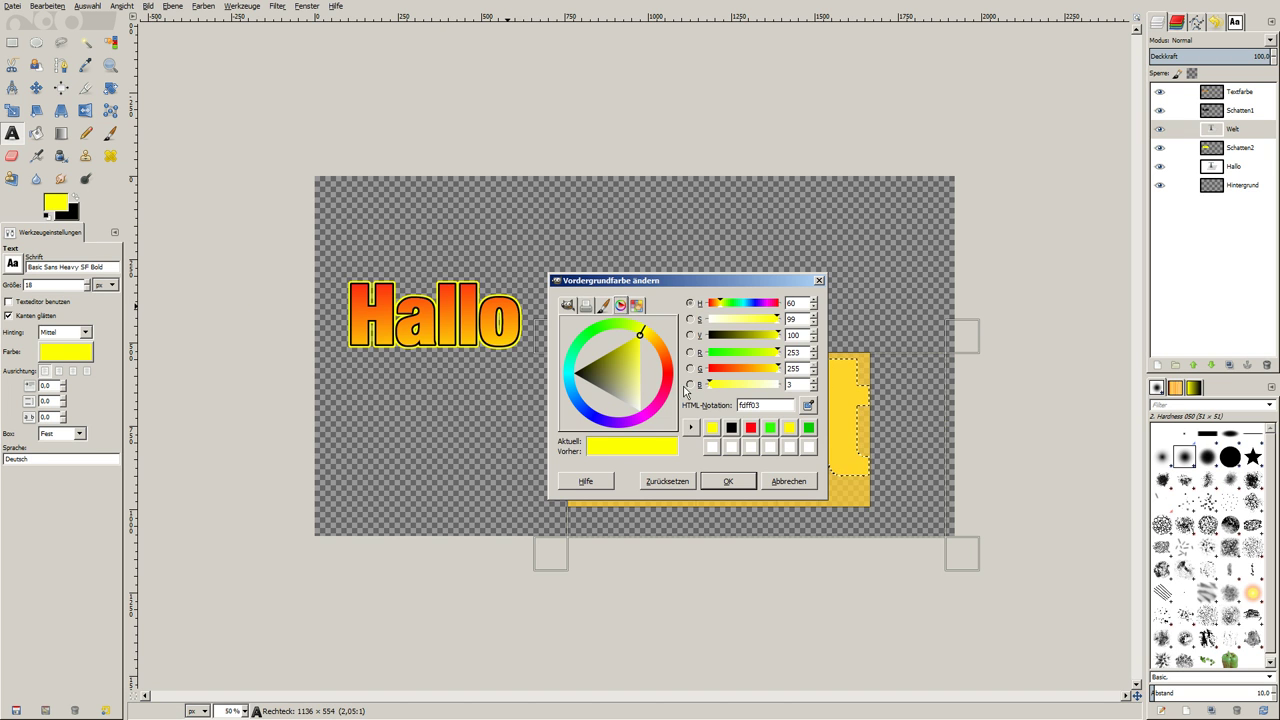
click(749, 428)
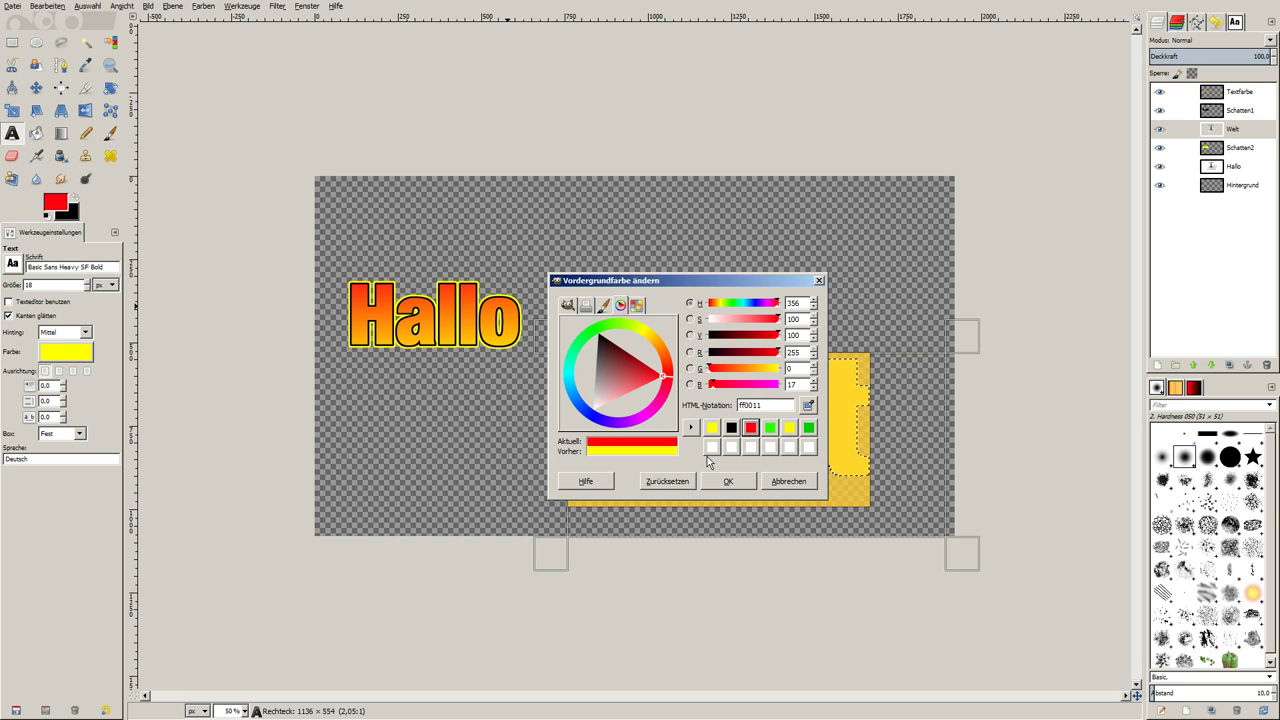
click(728, 481)
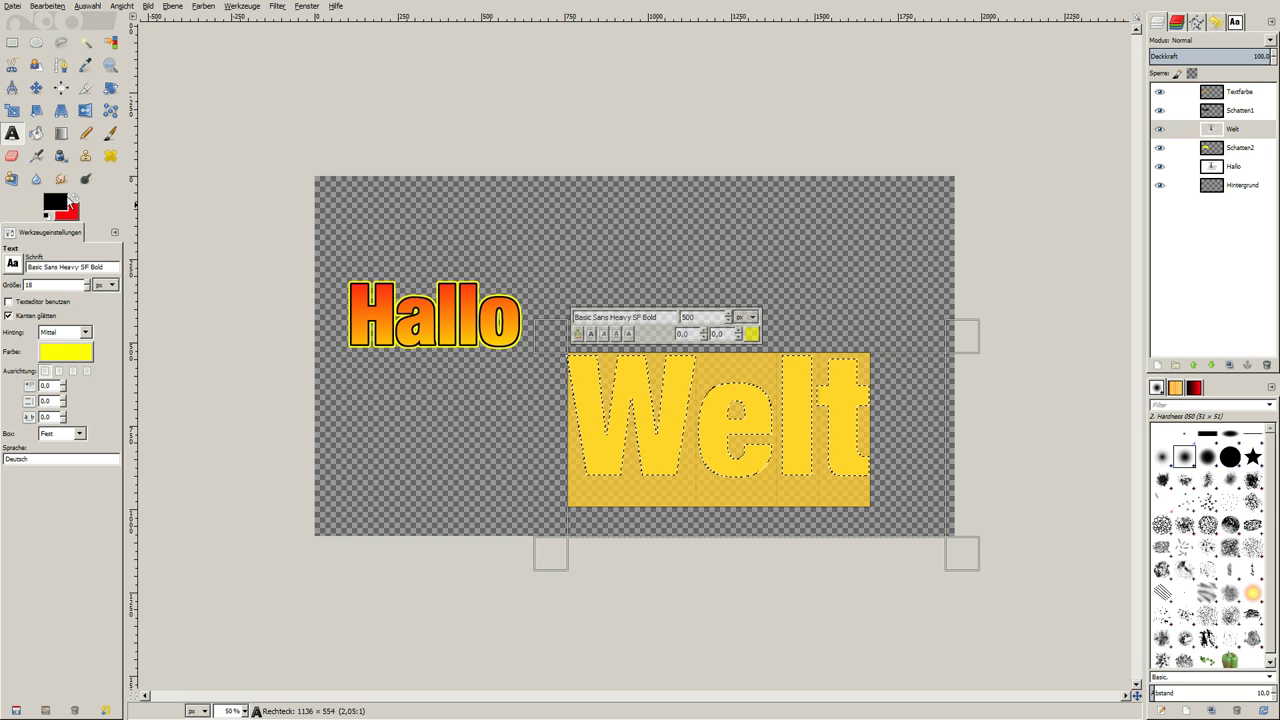
click(79, 201)
click(55, 203)
click(731, 428)
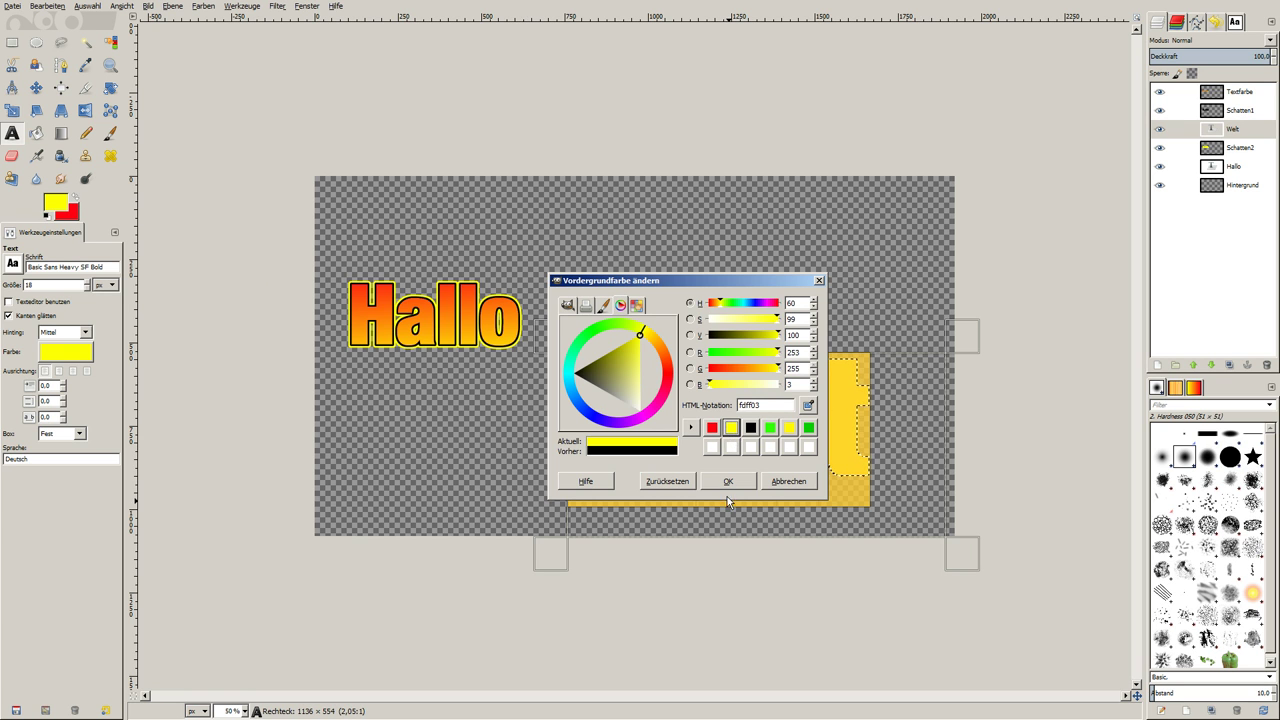
click(728, 481)
- Fill Welt with a yellow-to-red gradient, redrawing it vertically several times
click(61, 133)
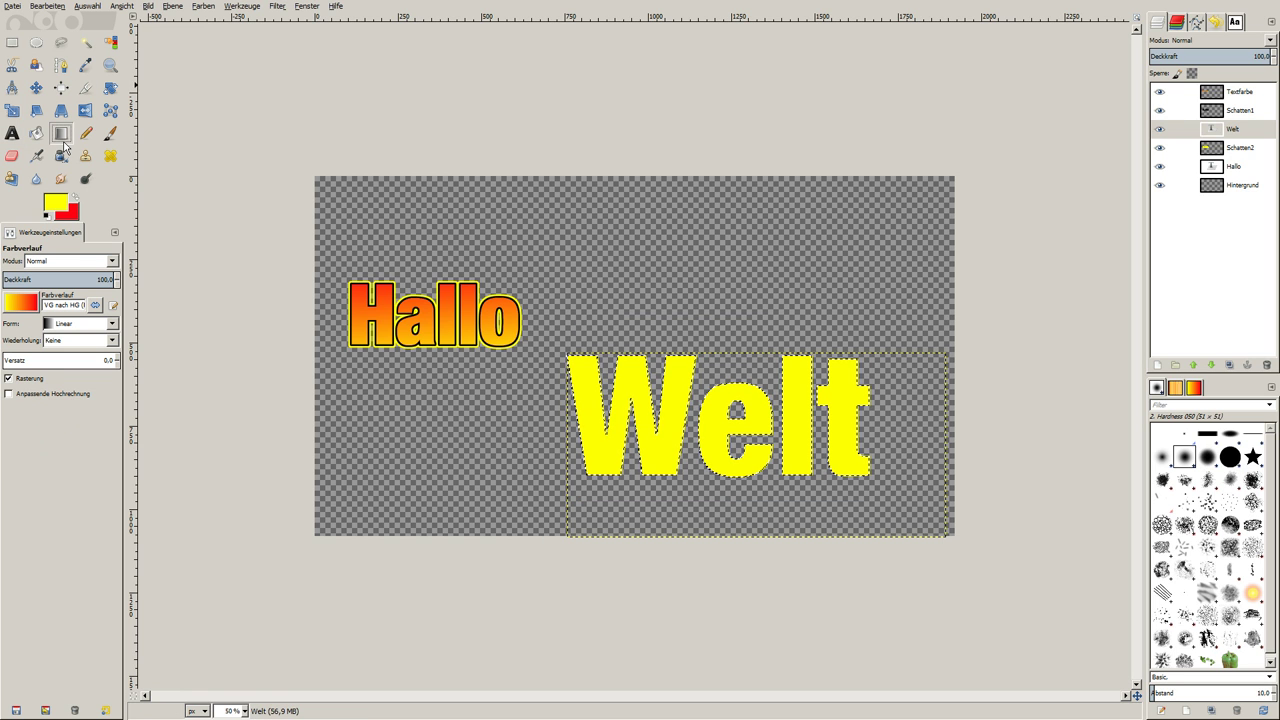
mouse_move(703, 483)
mouse_down()
mouse_move(714, 327)
mouse_move(707, 485)
mouse_up()
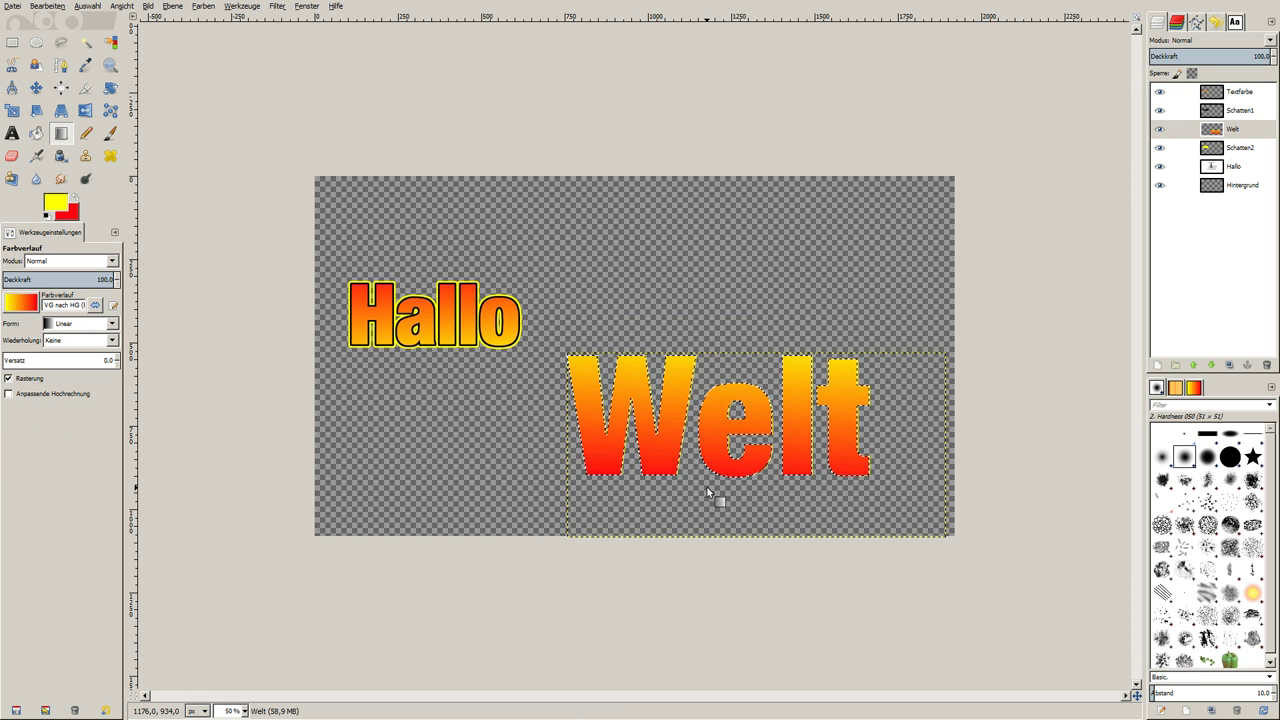
drag(716, 357, 716, 437)
drag(722, 337, 705, 432)
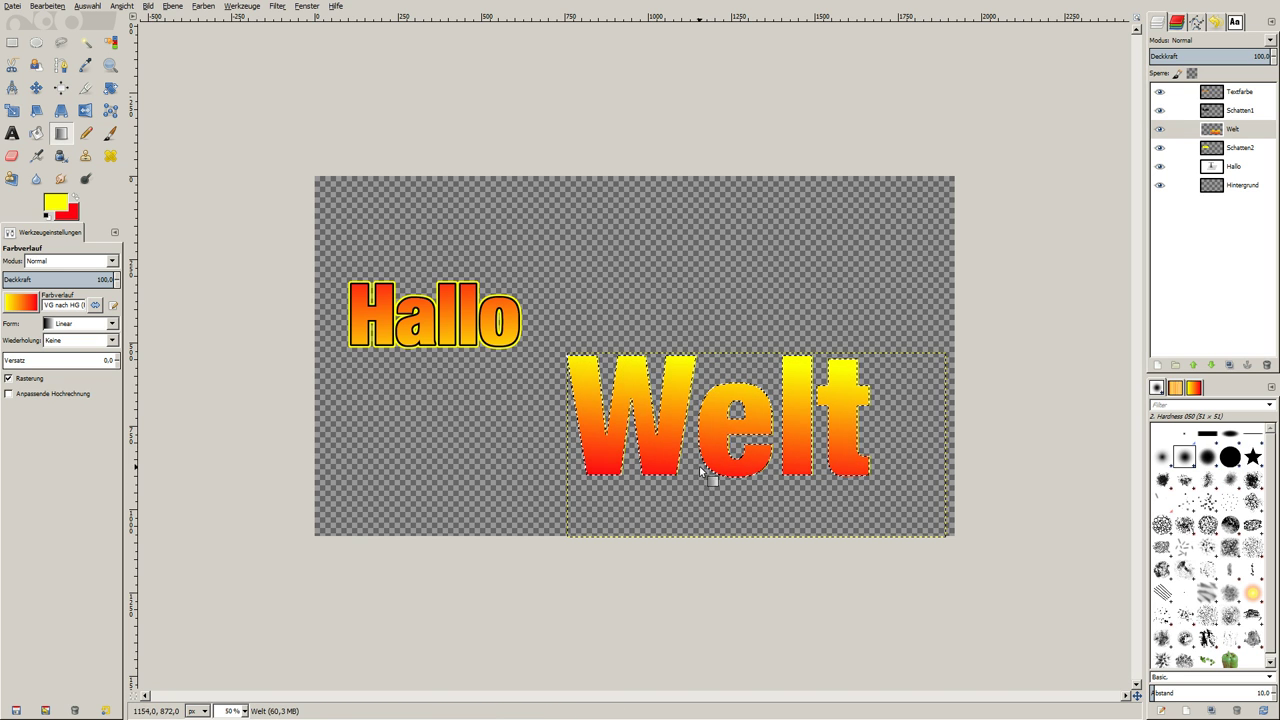
drag(701, 499, 704, 502)
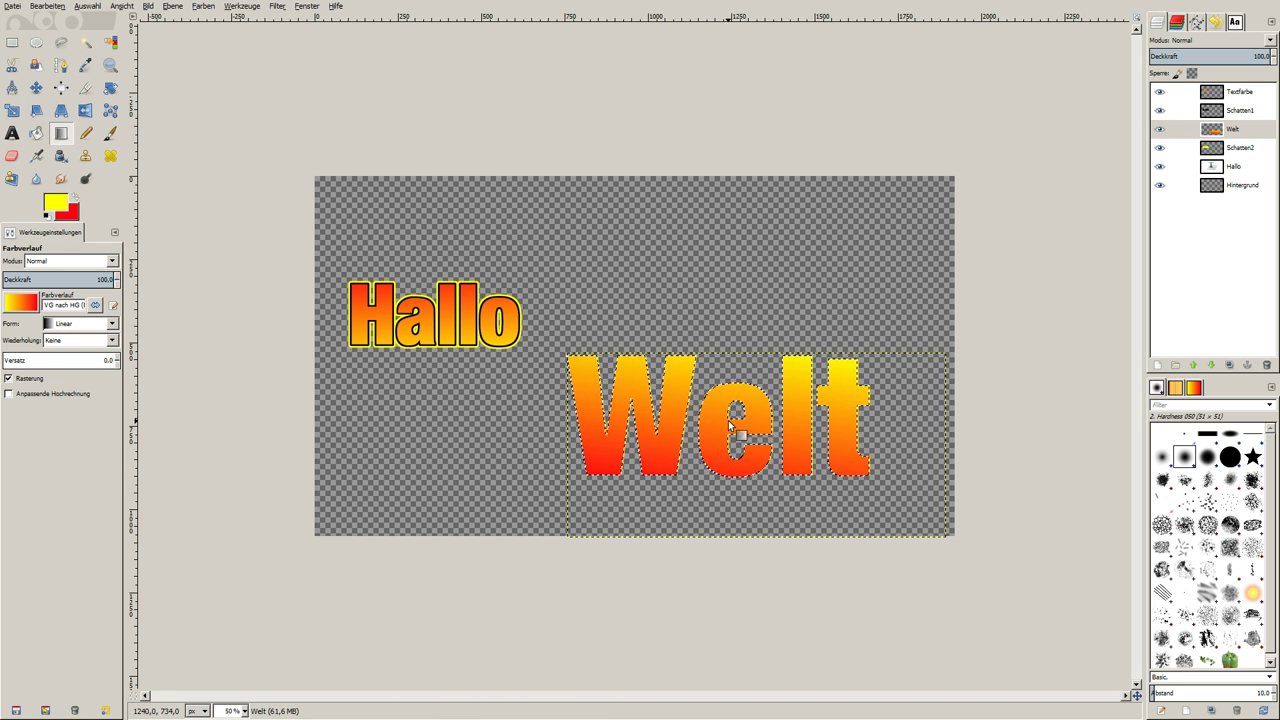
drag(737, 351, 722, 457)
drag(743, 357, 735, 450)
drag(739, 325, 730, 527)
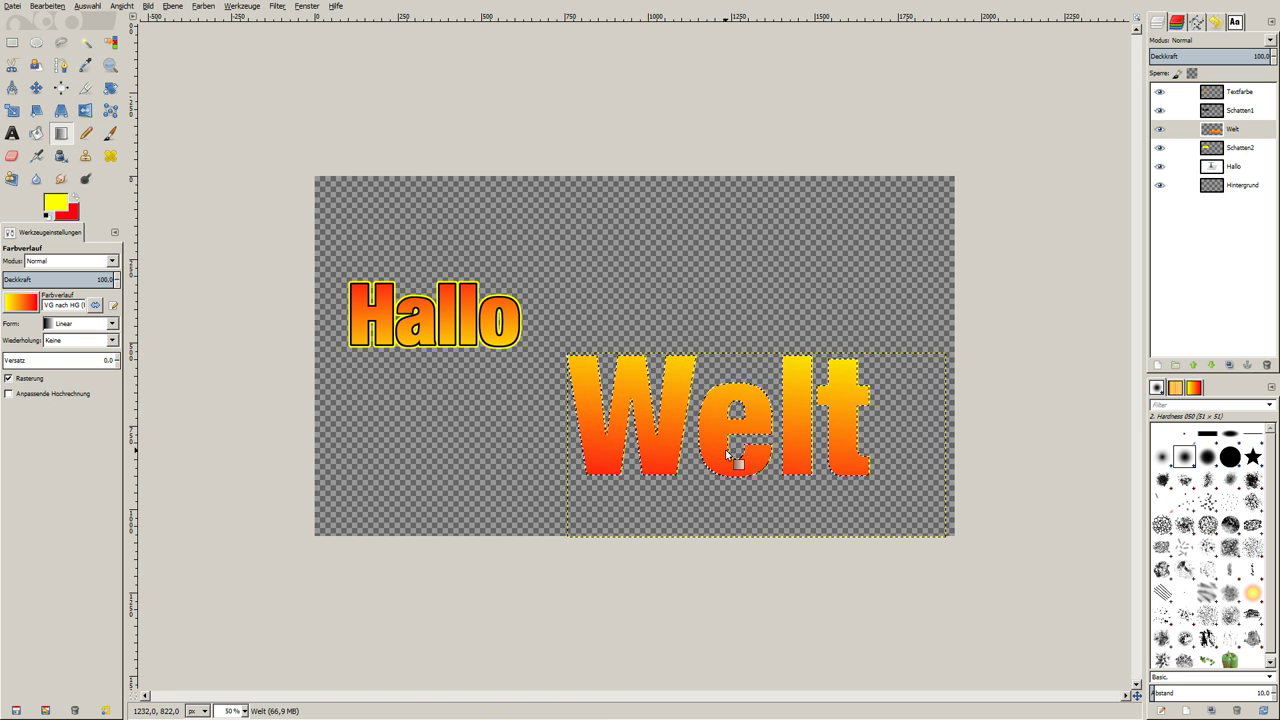
drag(724, 331, 642, 487)
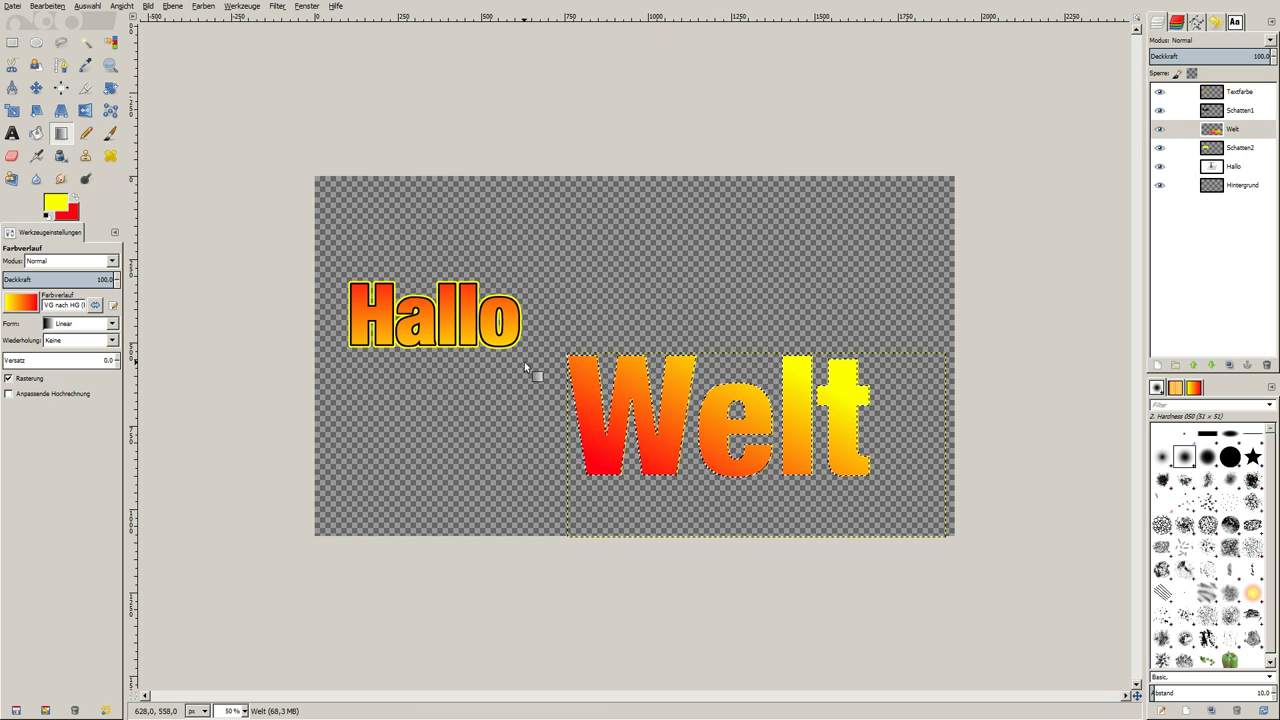
- Try horizontal and diagonal gradients on Welt, then settle on yellow top, red bottom
drag(720, 360, 720, 470)
mouse_move(600, 400)
mouse_down()
mouse_move(900, 400)
mouse_move(660, 476)
mouse_up()
drag(663, 360, 663, 557)
mouse_move(600, 470)
mouse_down()
mouse_move(797, 324)
mouse_move(671, 513)
mouse_up()
drag(714, 357, 731, 483)
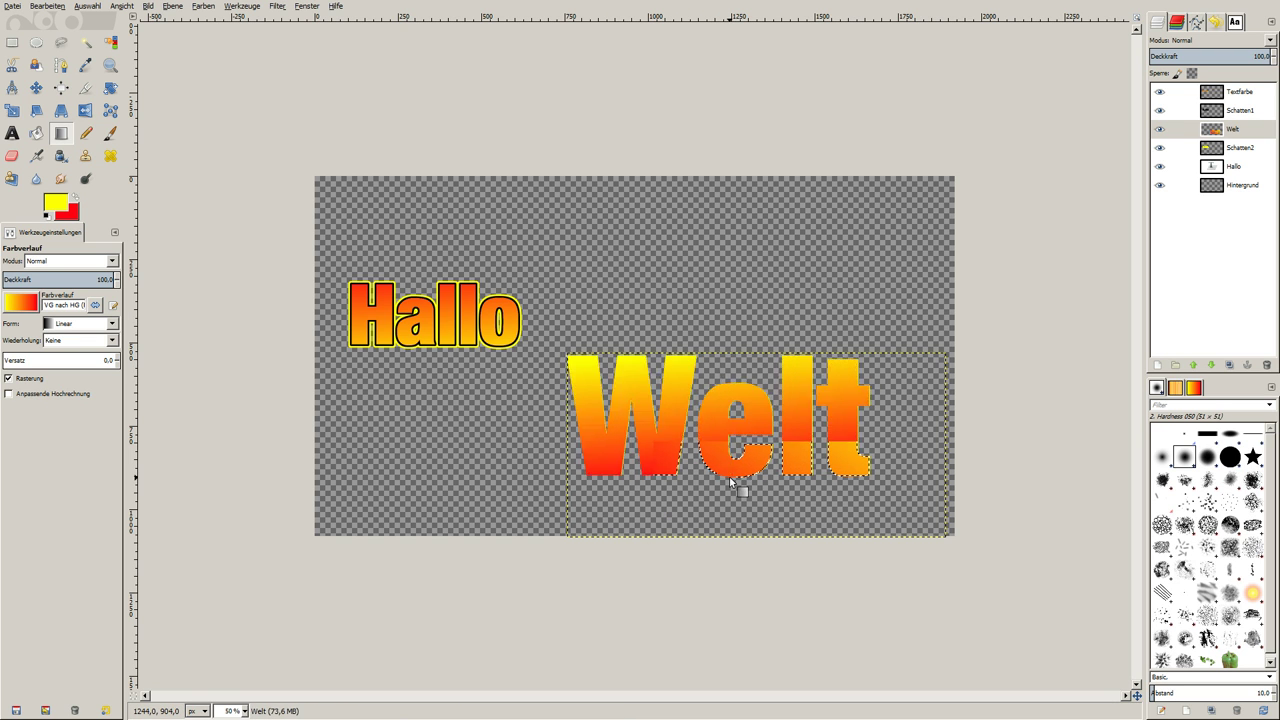
drag(723, 484, 721, 491)
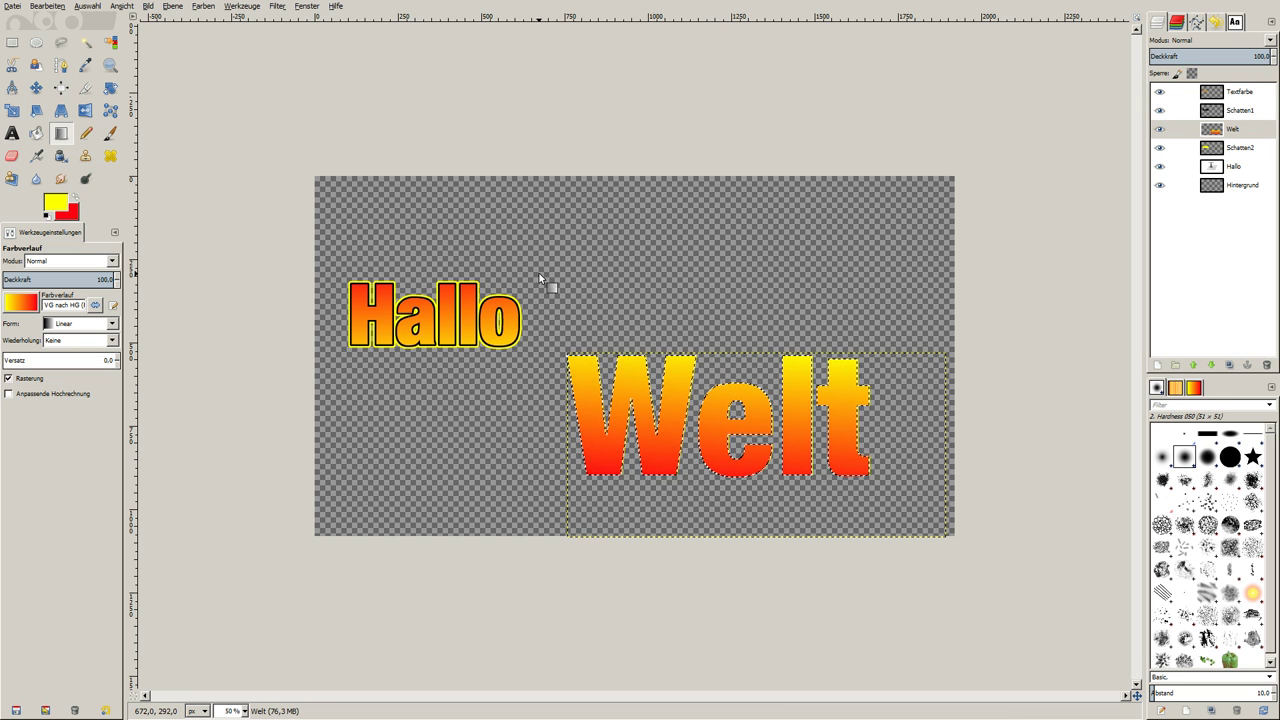
- Grow the Welt selection and add a new transparent layer named Schatten3
click(87, 6)
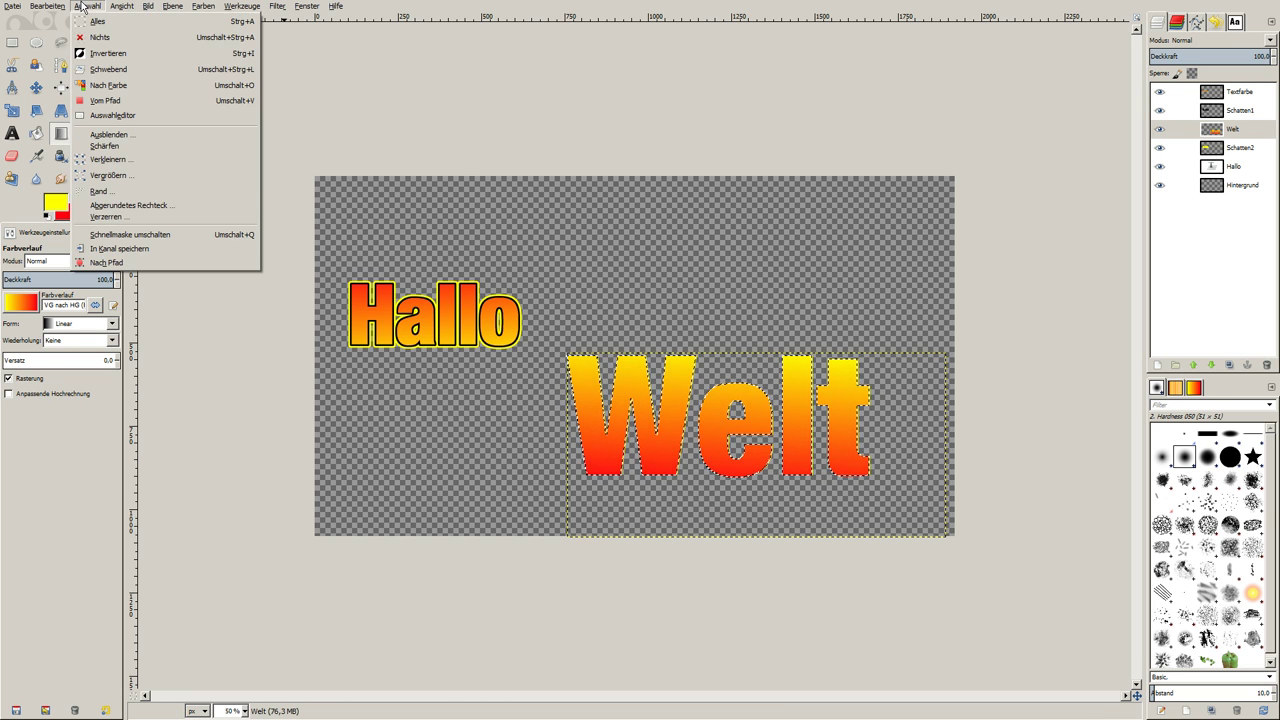
click(108, 175)
click(189, 181)
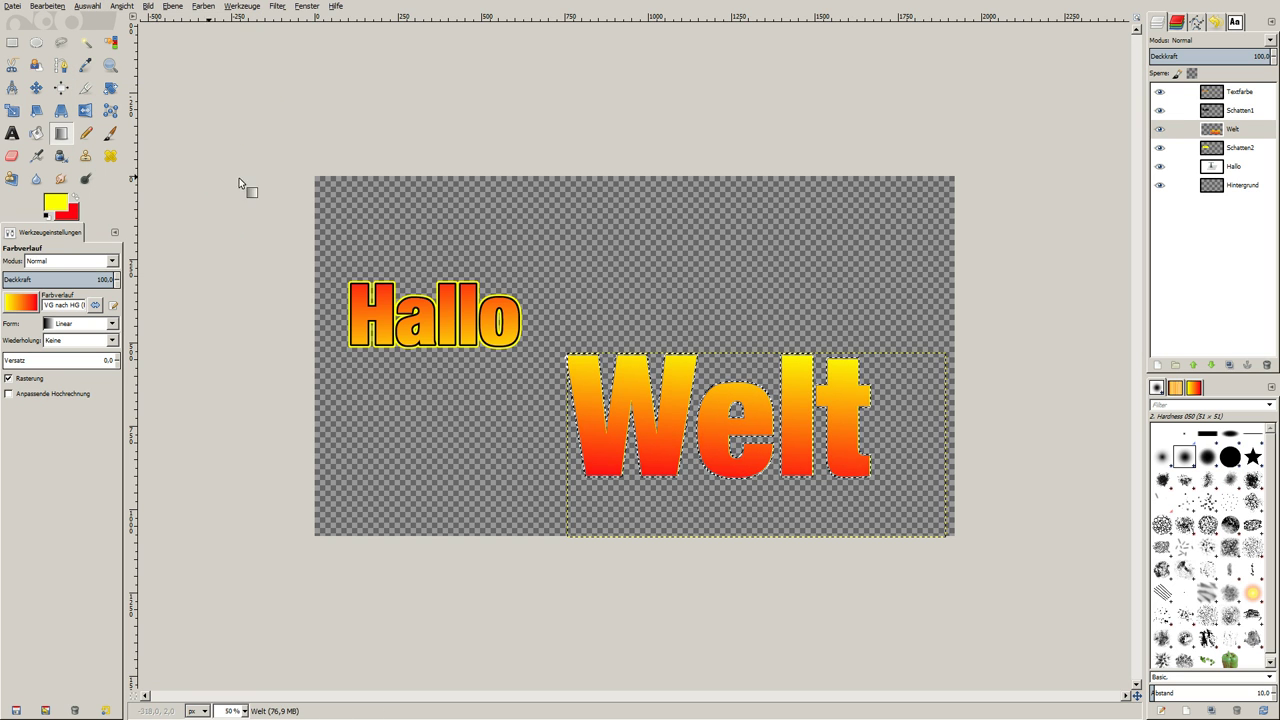
click(1158, 366)
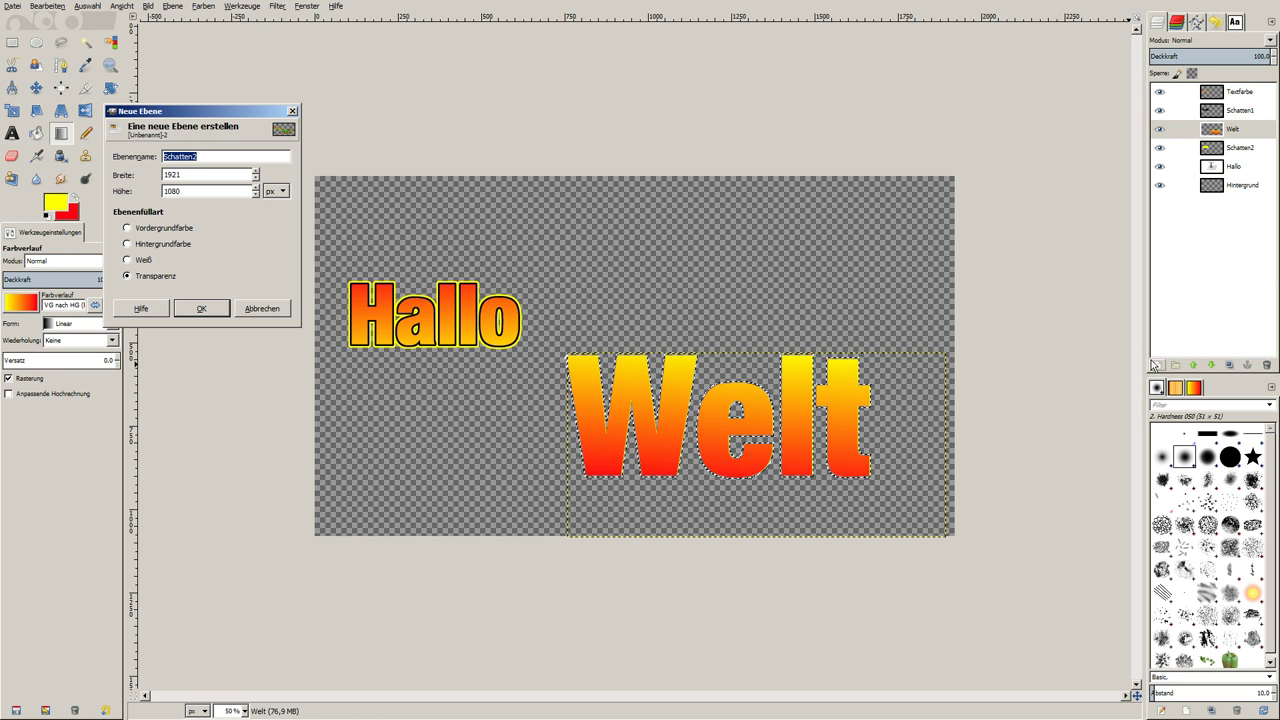
text(Schatten3)
key(Return)
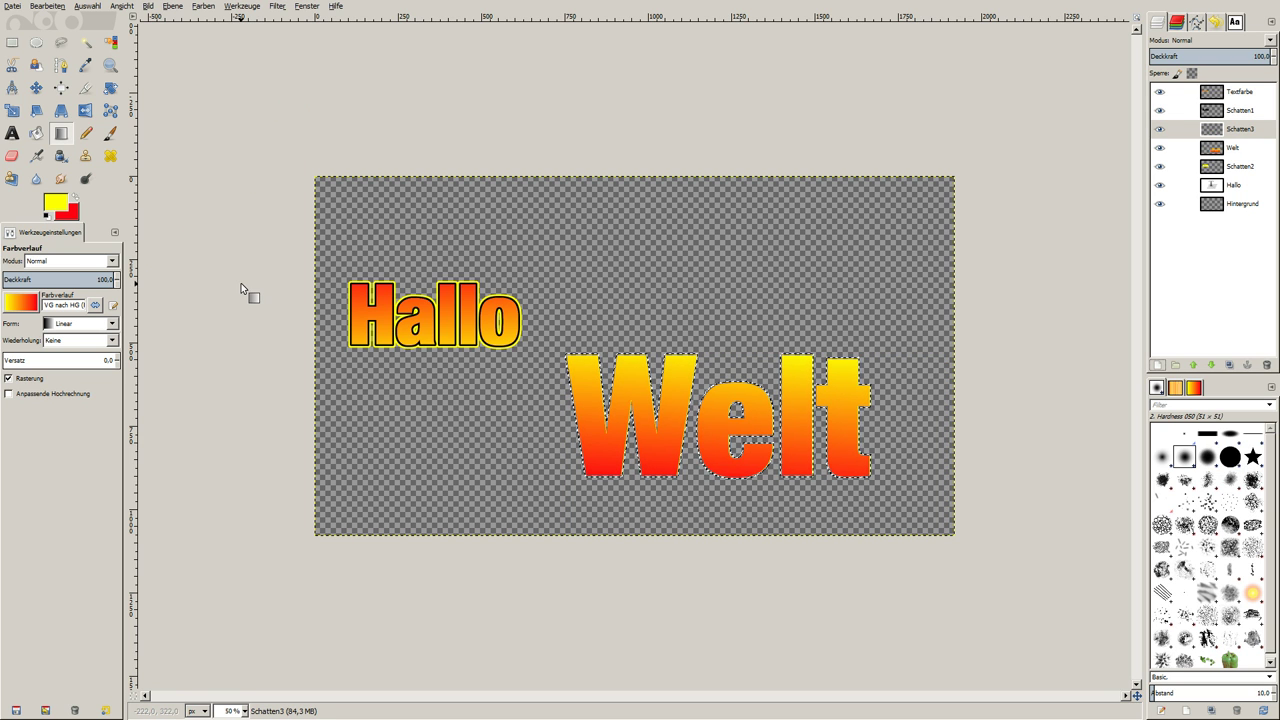
- Bucket-fill the grown selection with black and move Schatten3 below Welt
click(50, 200)
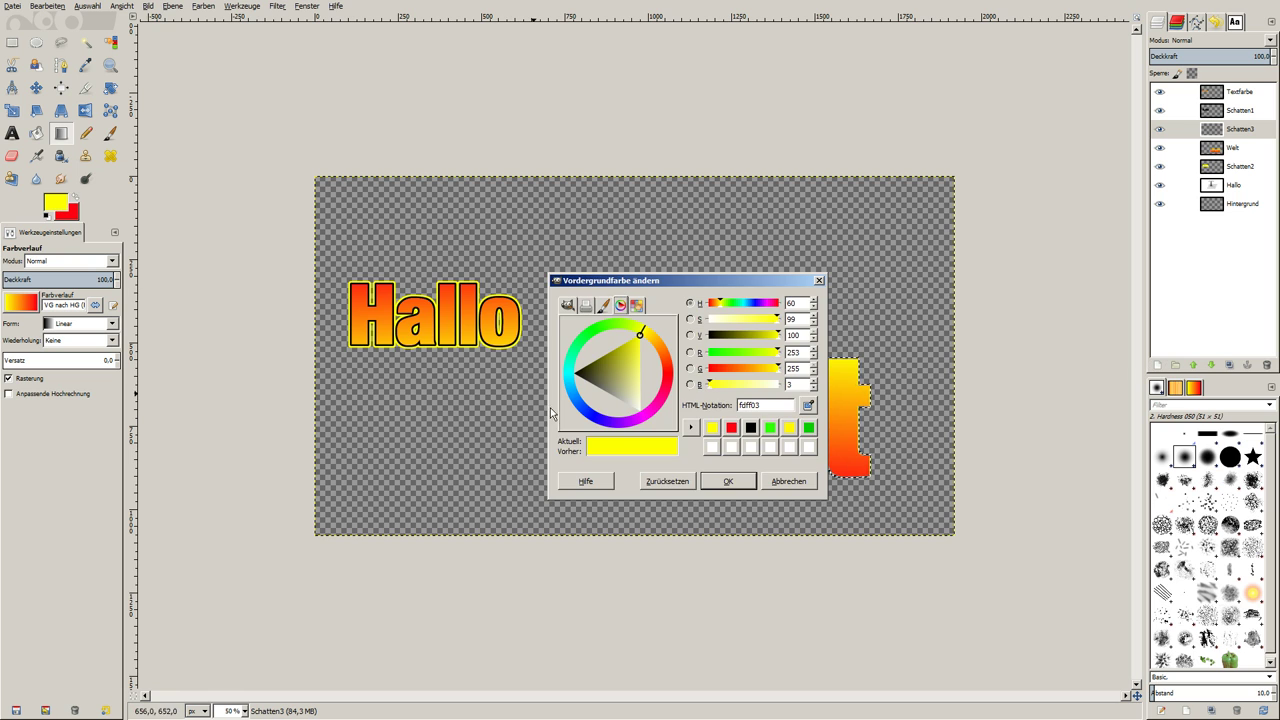
click(751, 428)
click(728, 481)
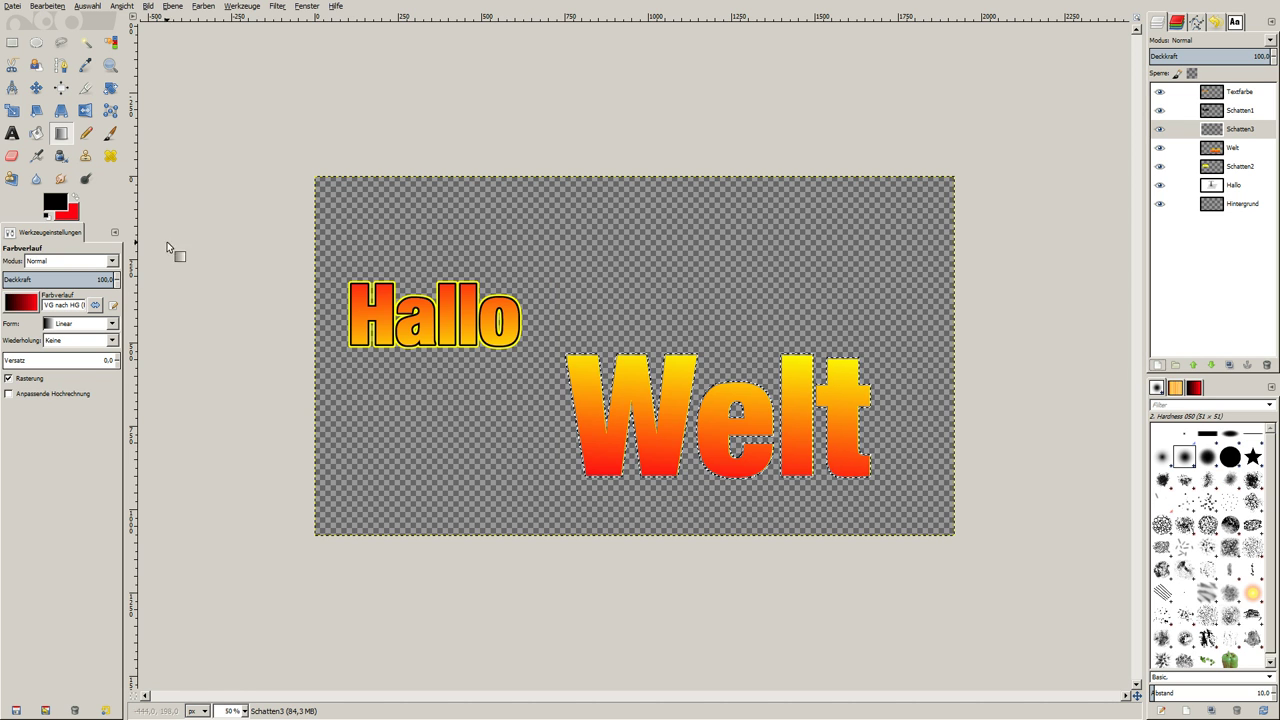
key(shift+b)
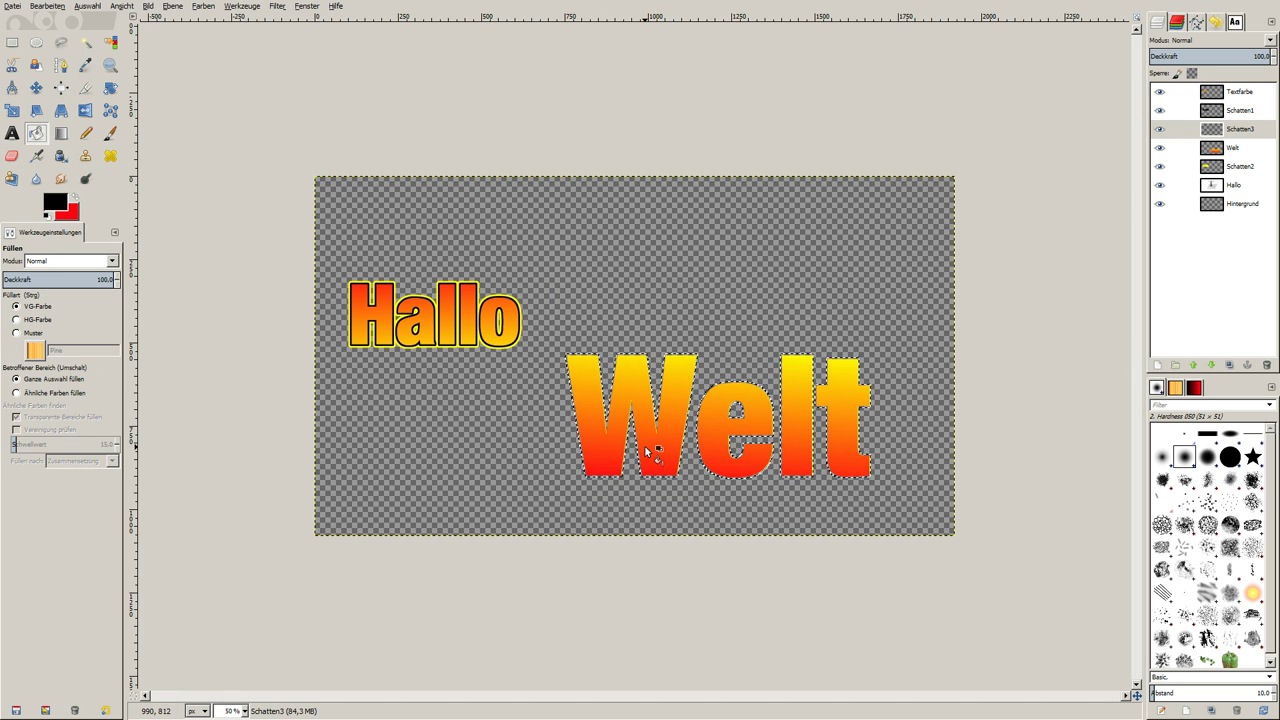
click(652, 450)
click(1211, 366)
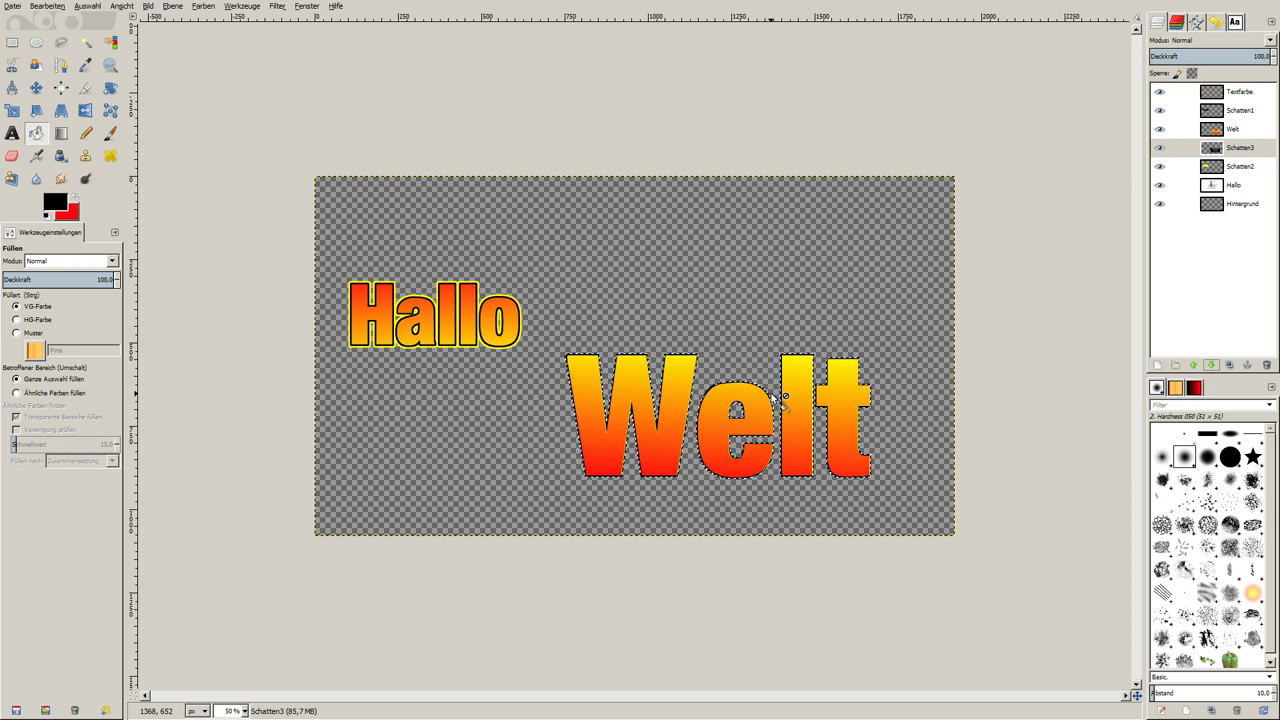
- Grow the selection around Welt again and fill it with black
click(87, 6)
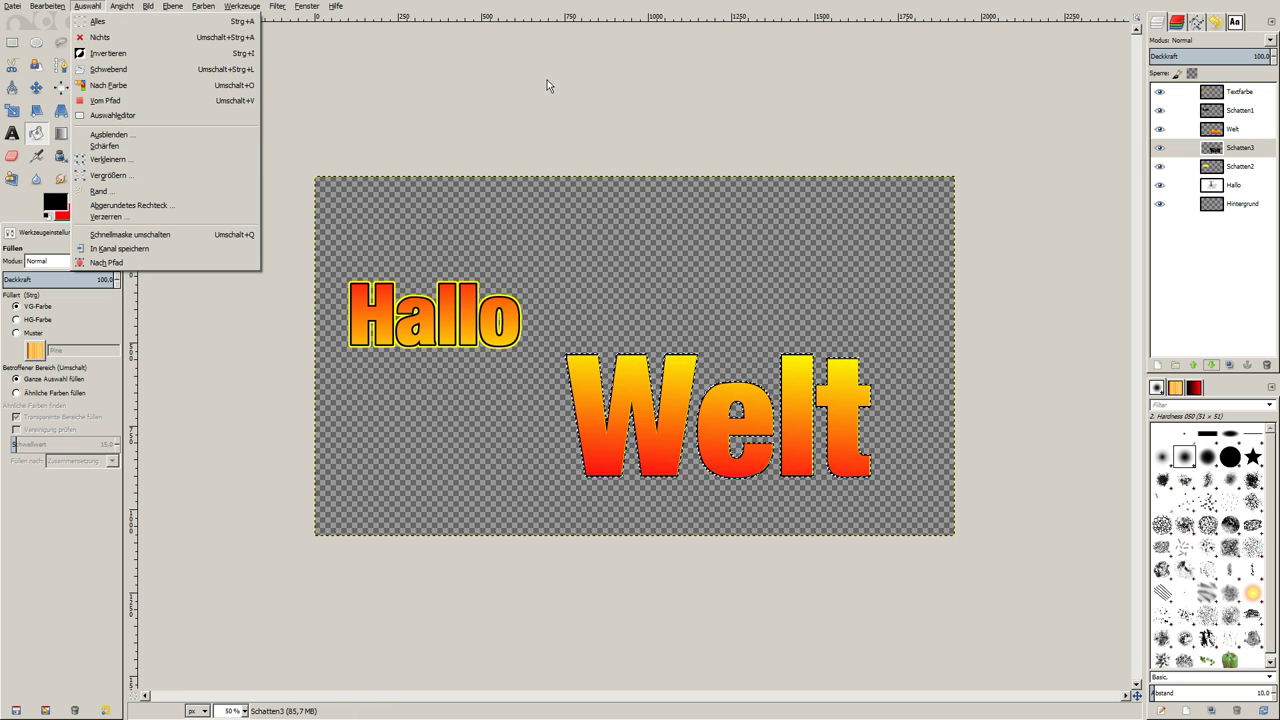
click(622, 222)
scroll(640, 314, up, 2)
scroll(634, 400, up, 1)
scroll(634, 400, down, 1)
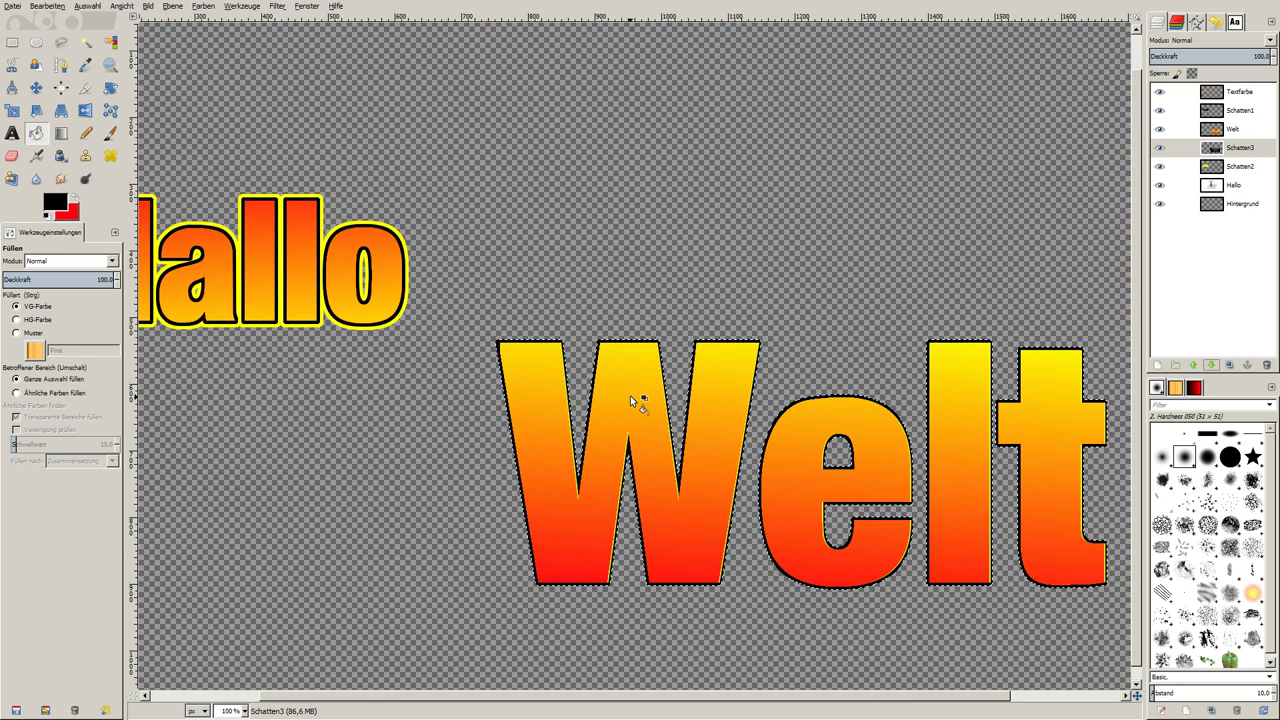
scroll(632, 400, down, 1)
scroll(632, 400, down, 1)
scroll(632, 400, up, 1)
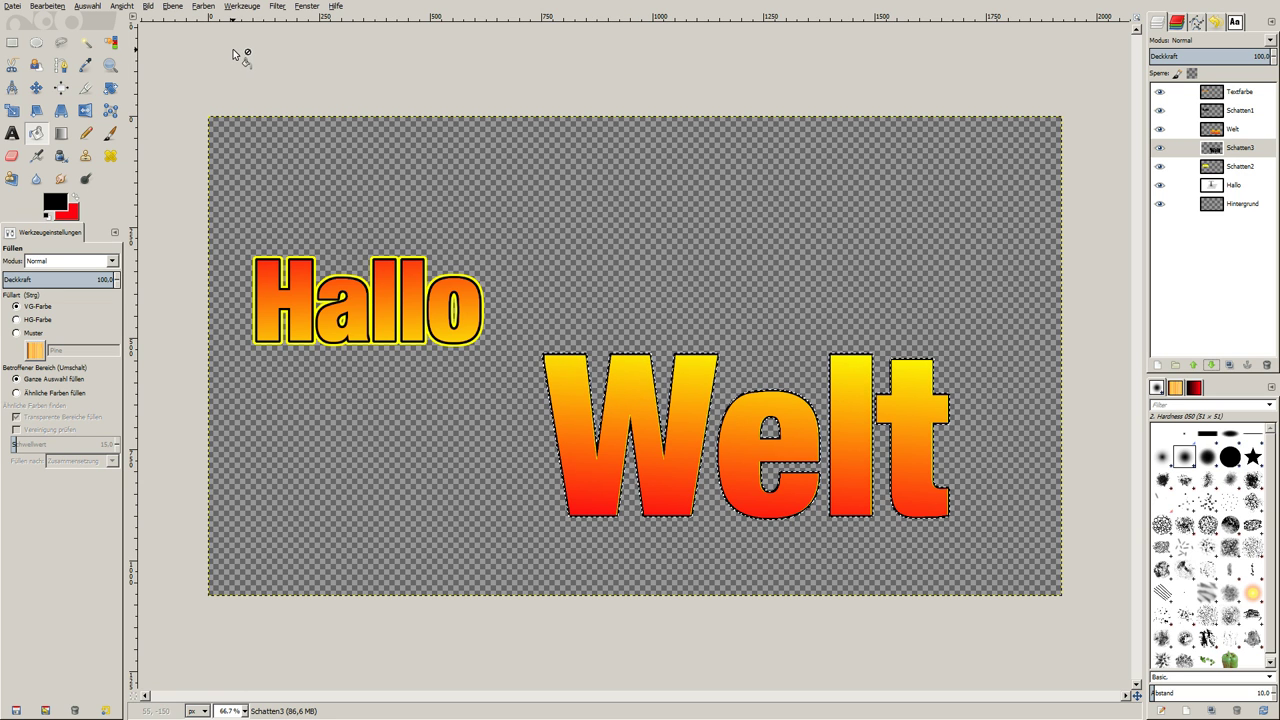
click(82, 7)
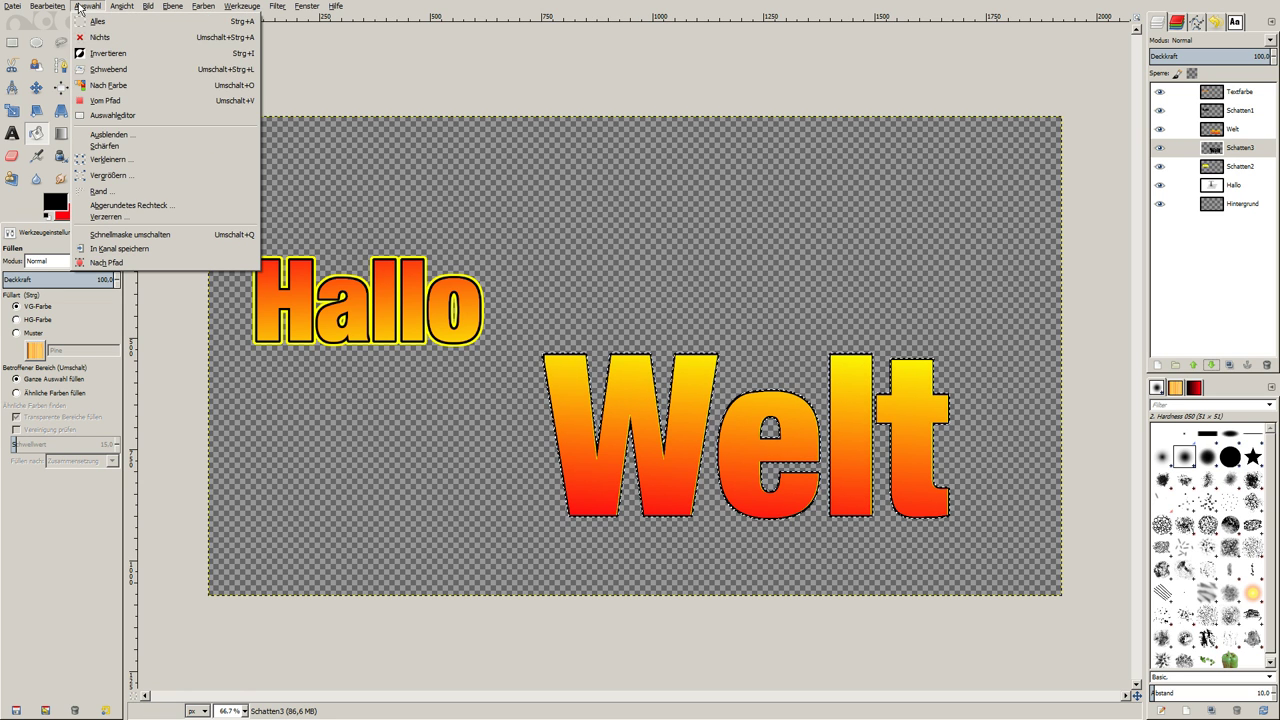
click(110, 175)
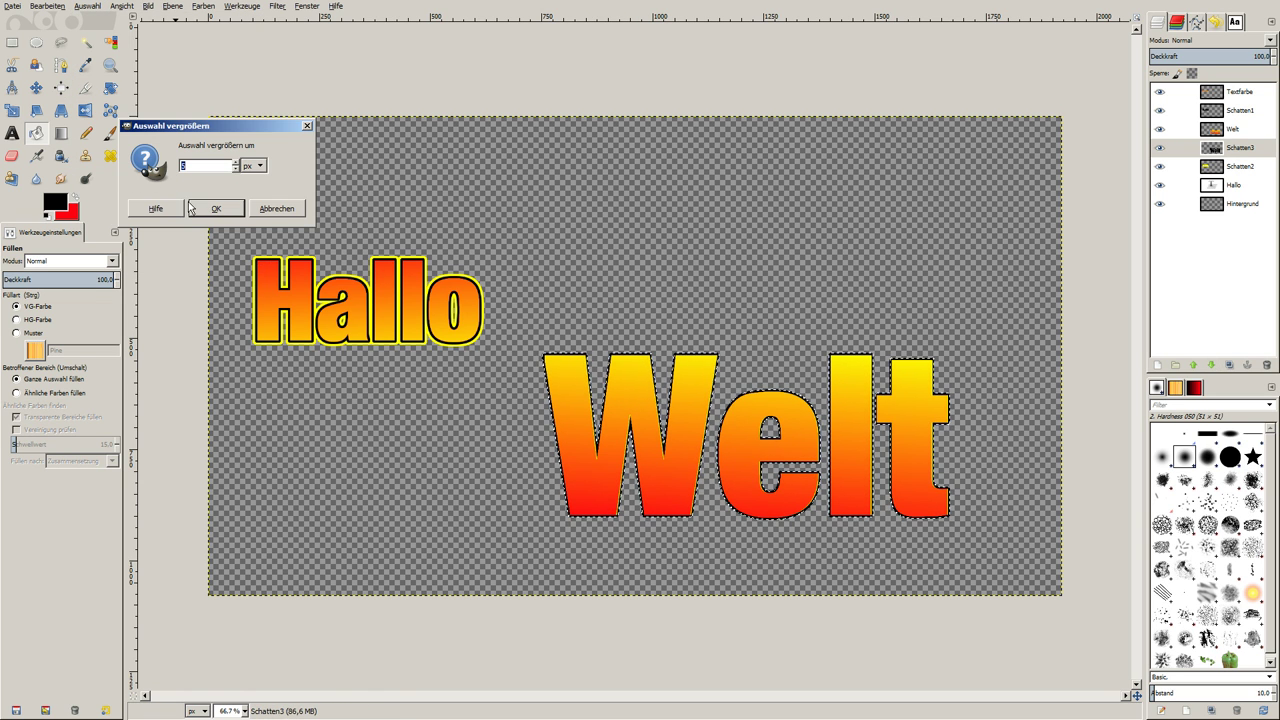
click(215, 209)
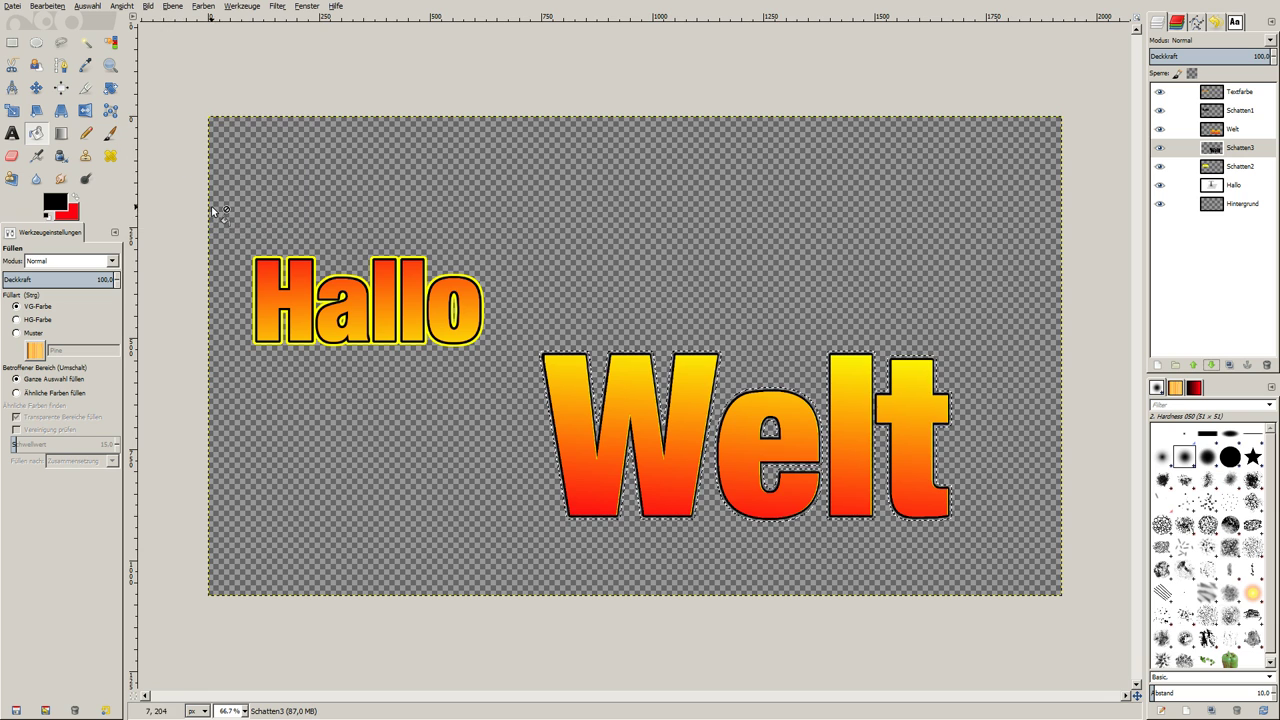
click(562, 388)
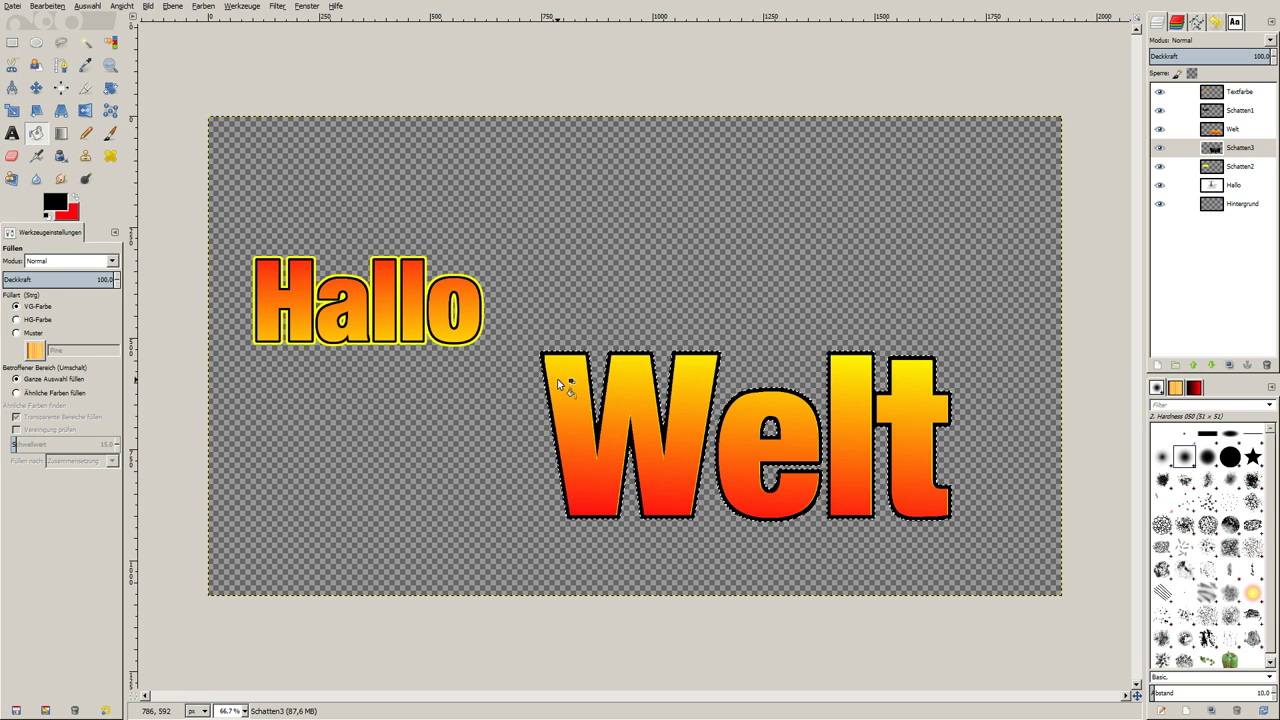
- Grow the selection once more and add an empty layer, Schatten3 #1, above Schatten3
click(87, 6)
click(142, 176)
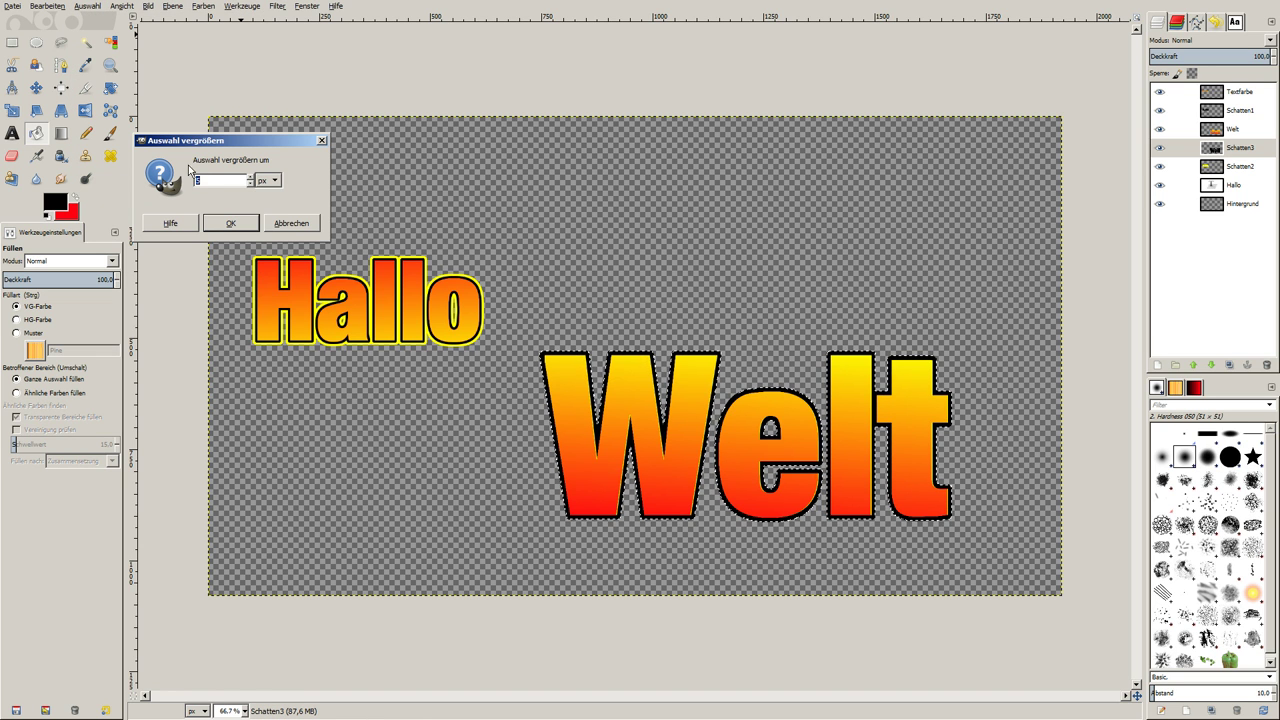
click(212, 222)
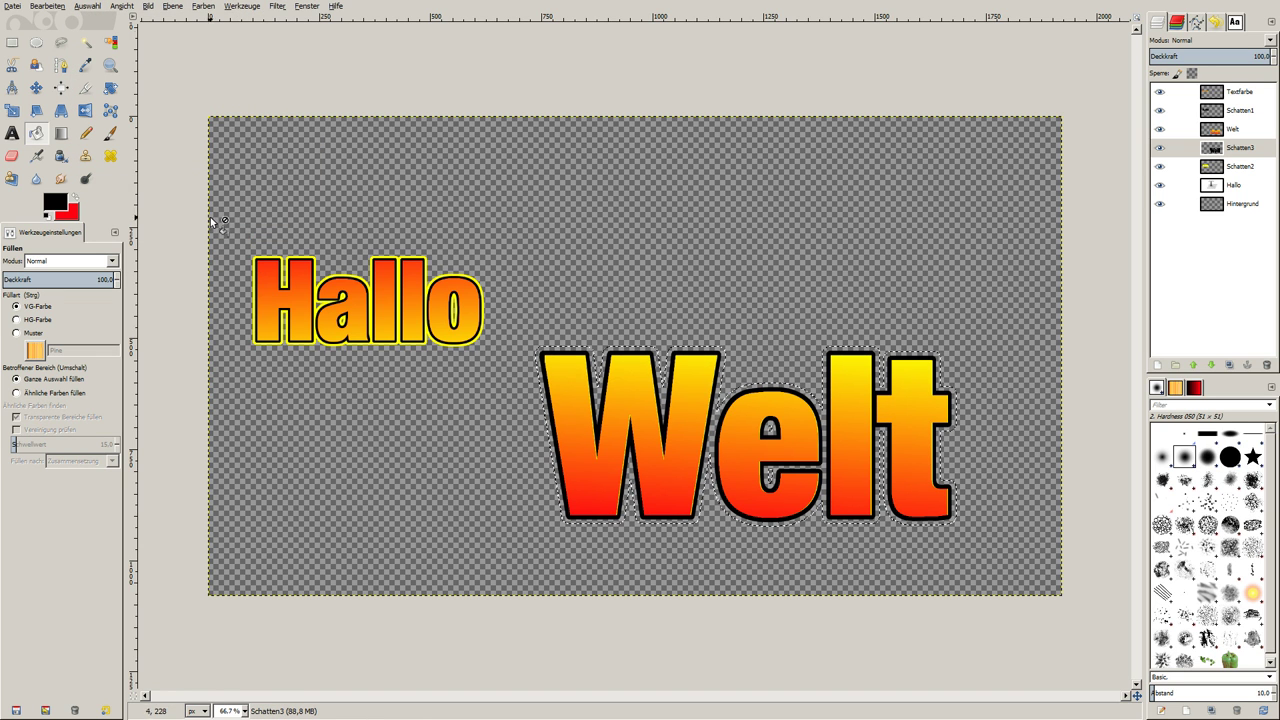
click(1168, 364)
click(260, 356)
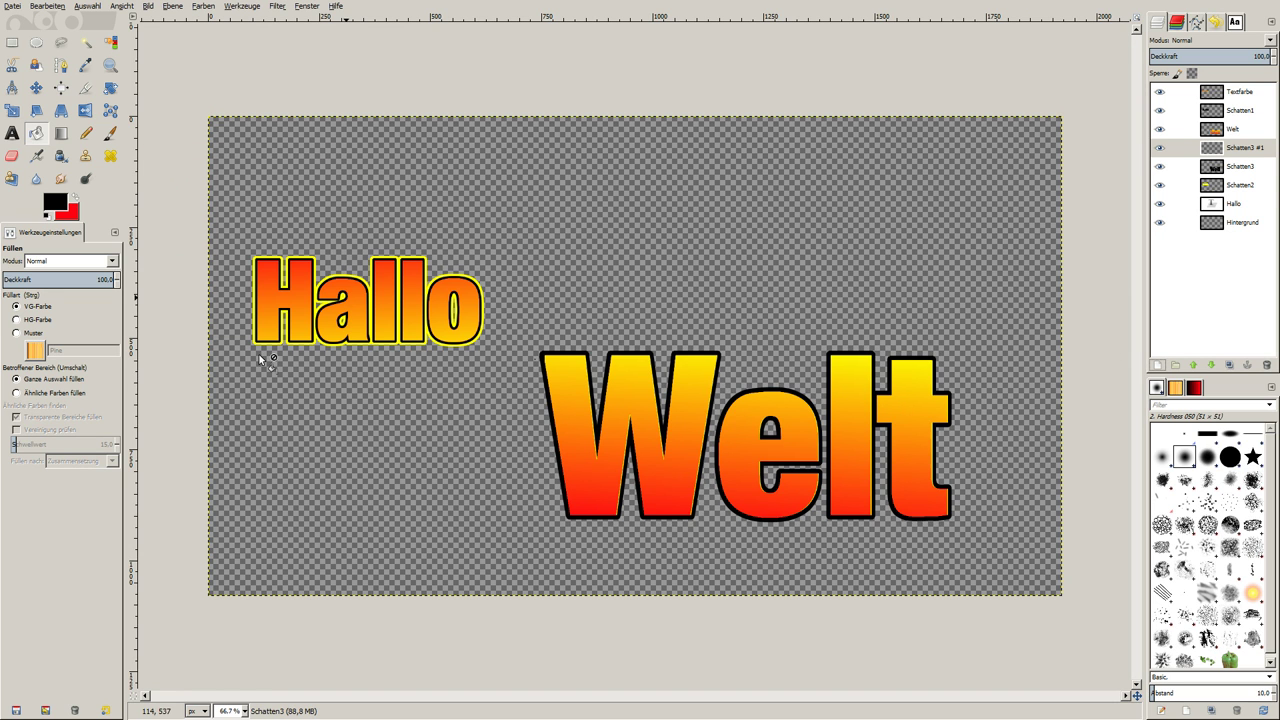
click(1262, 148)
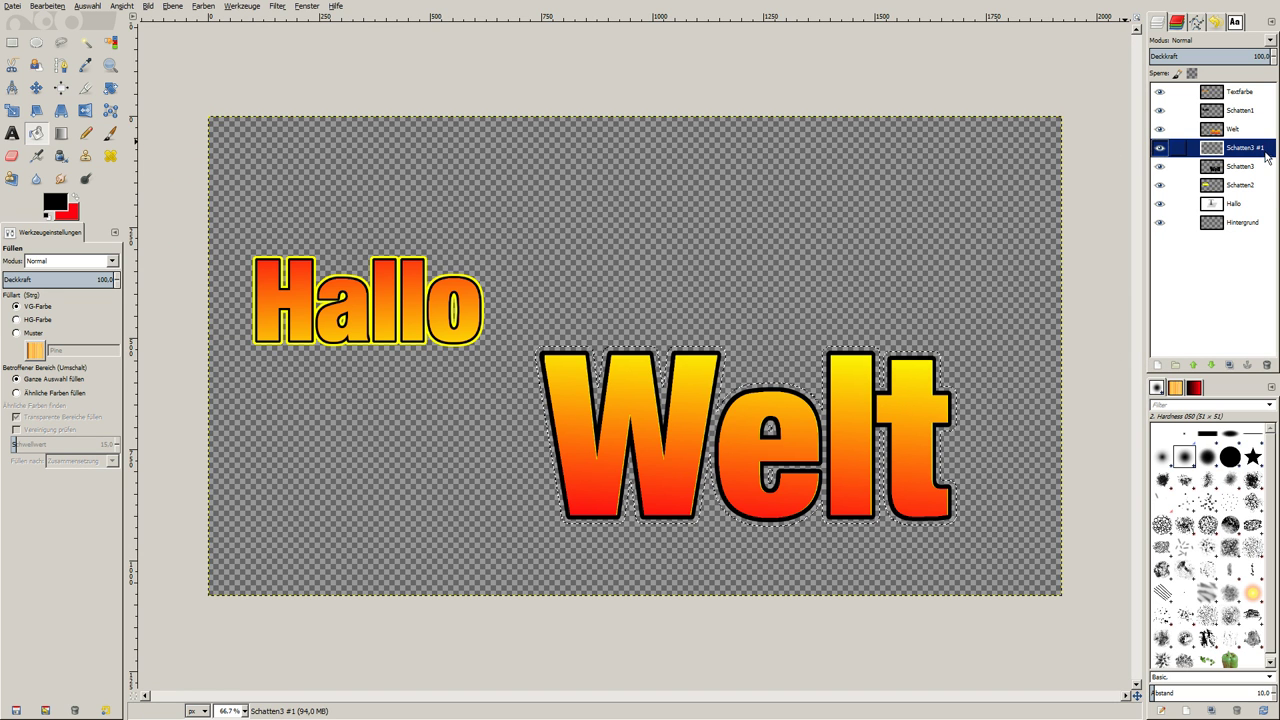
key(Home)
- Rename the new layer Schatten4 and fill the grown selection with yellow
double_click(1262, 148)
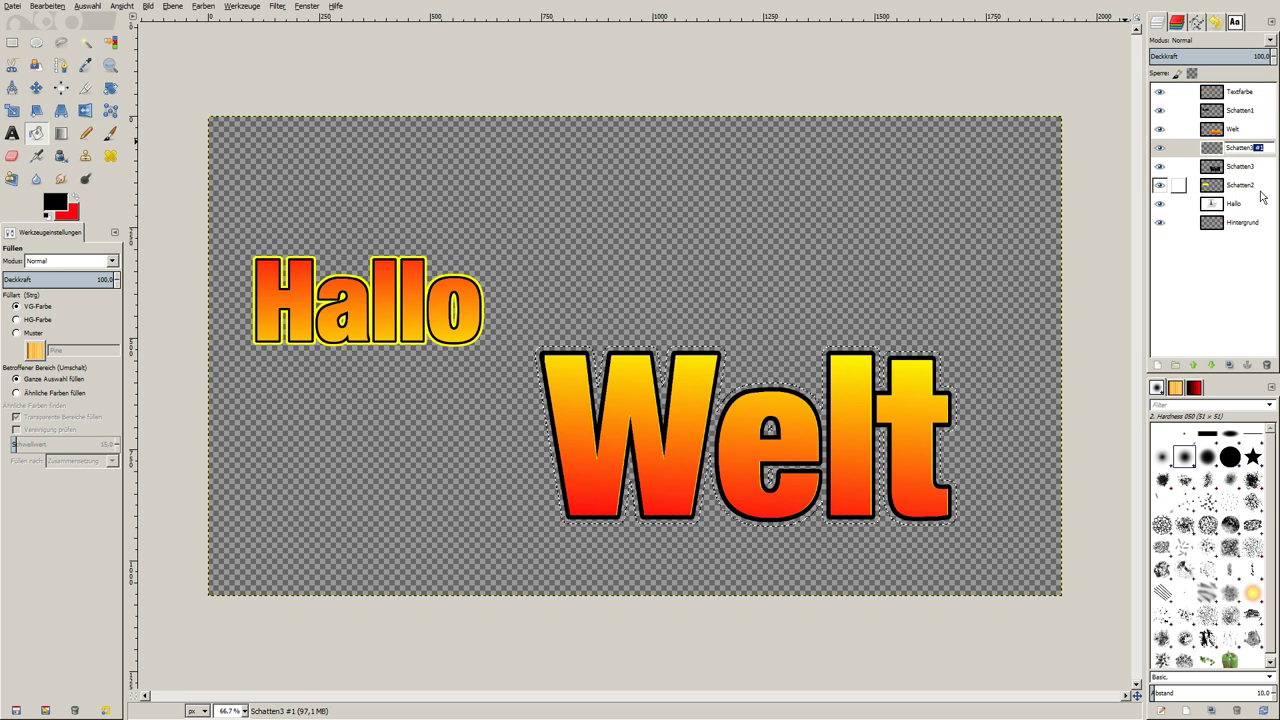
text(4)
key(Return)
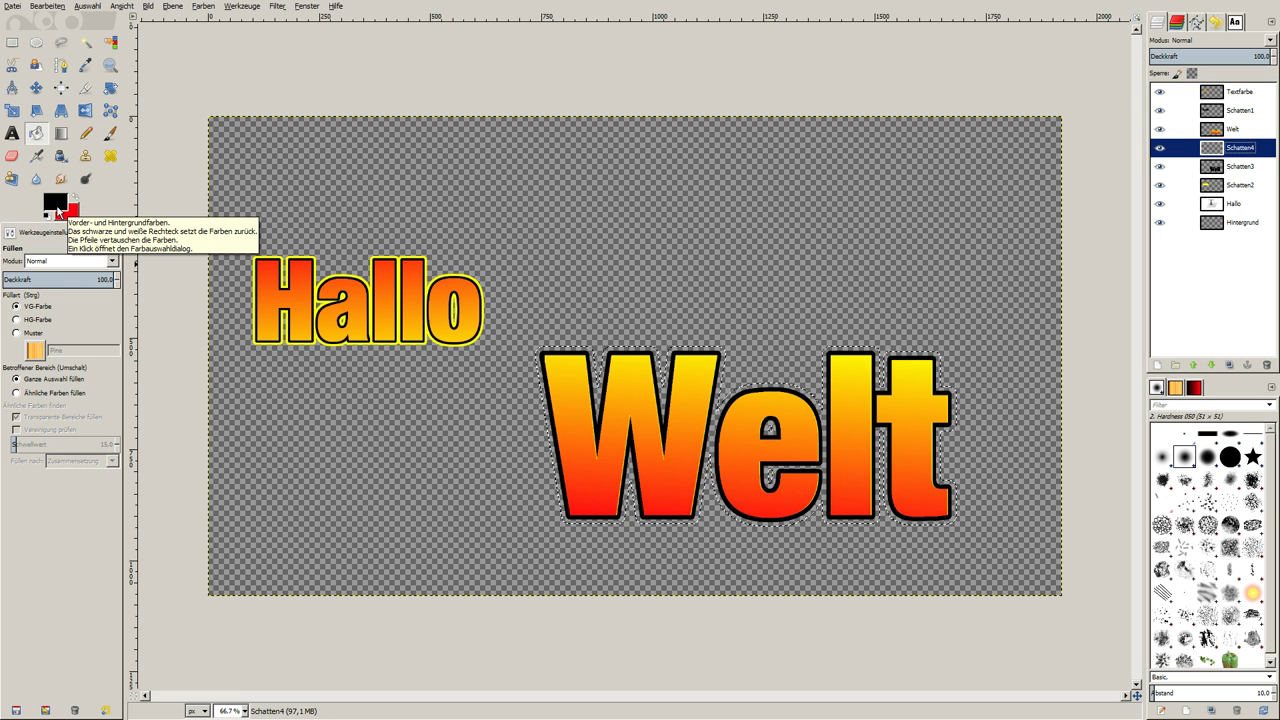
click(56, 209)
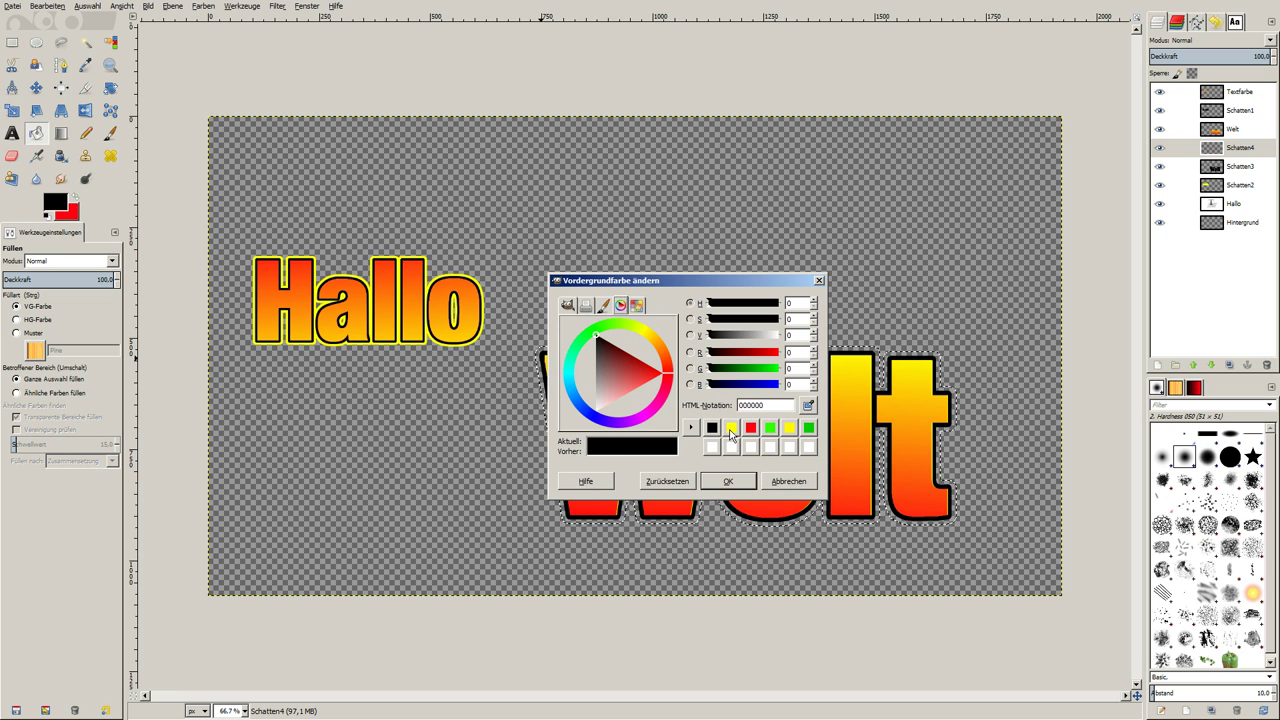
click(731, 427)
click(724, 484)
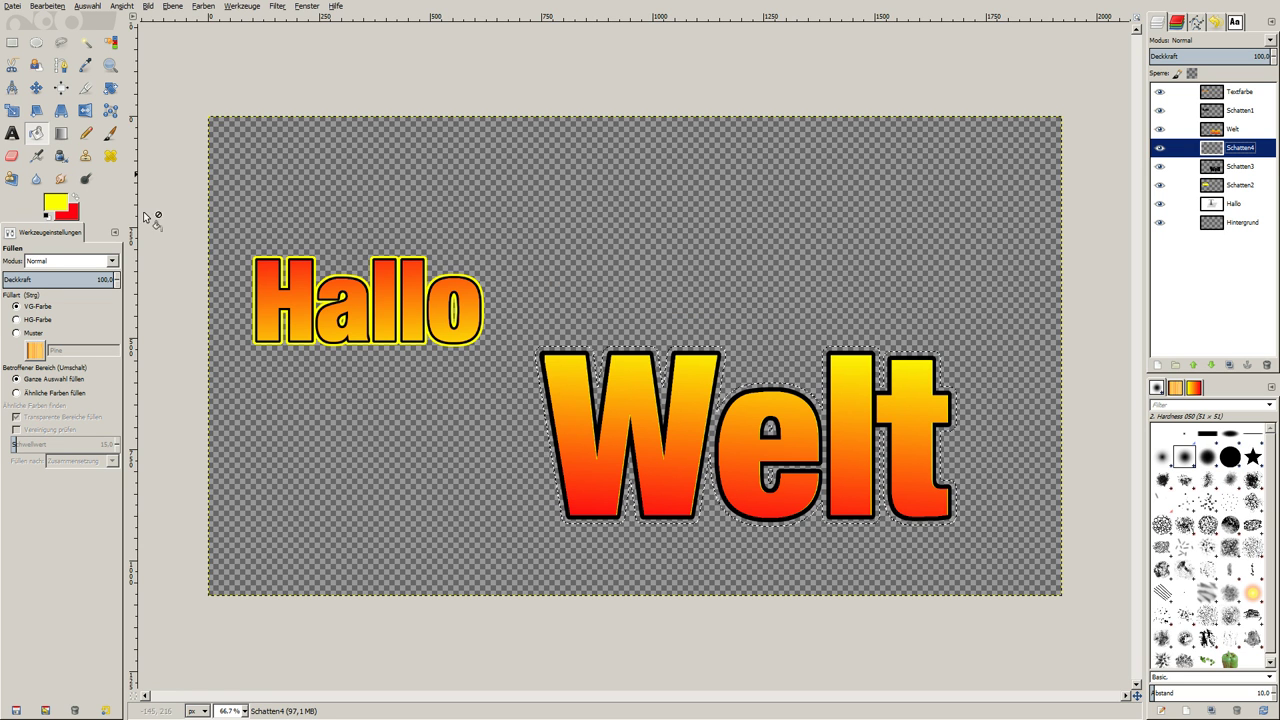
click(569, 457)
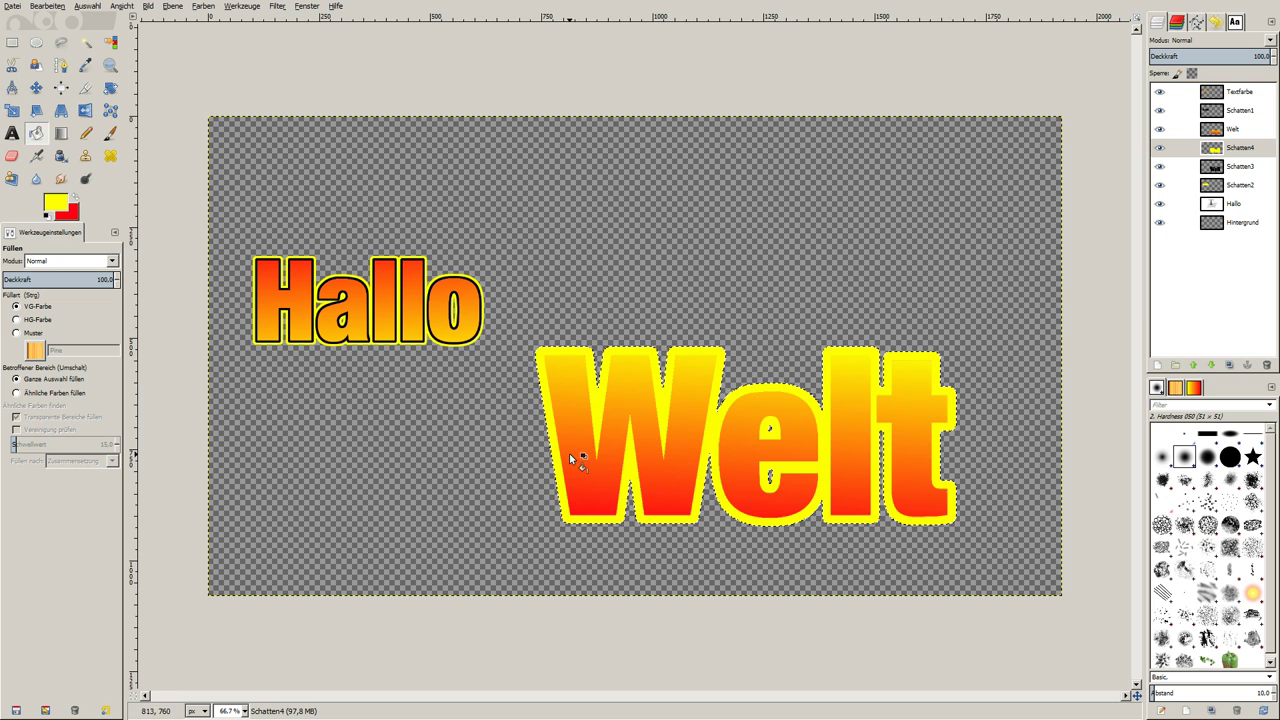
- Move Schatten4 below Schatten3 and clear the selection with Select > None
click(1209, 363)
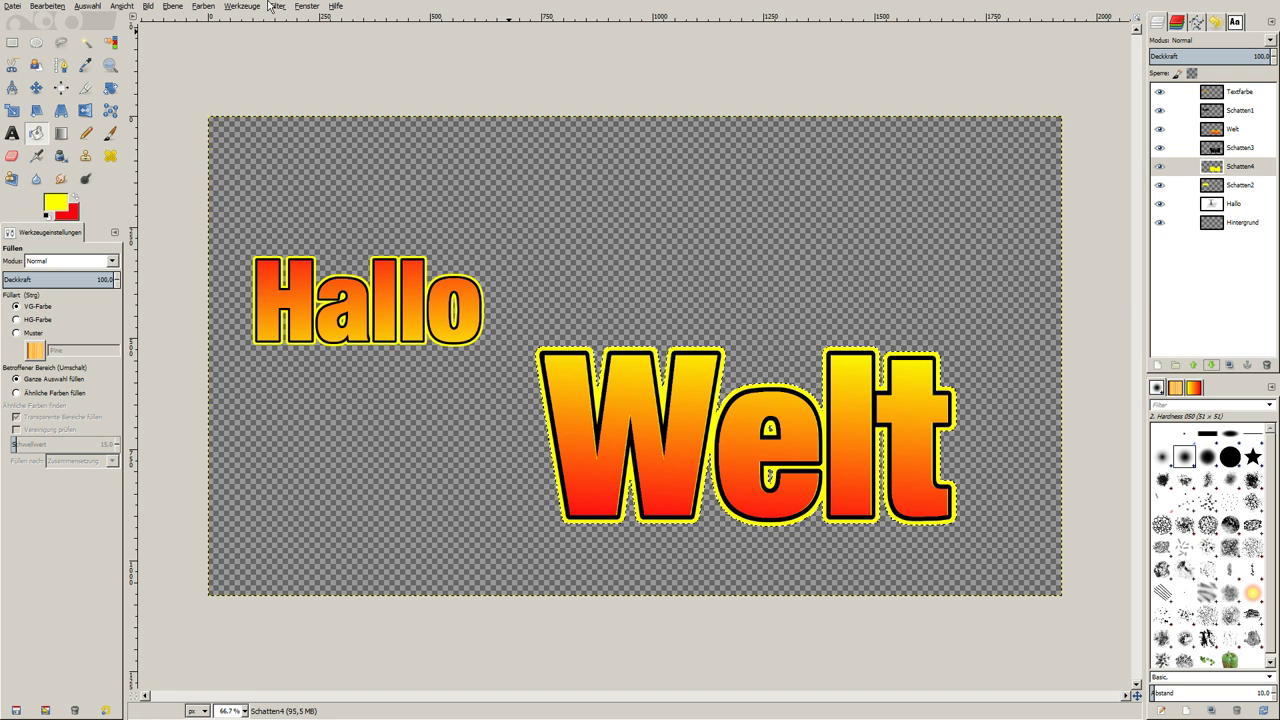
click(97, 6)
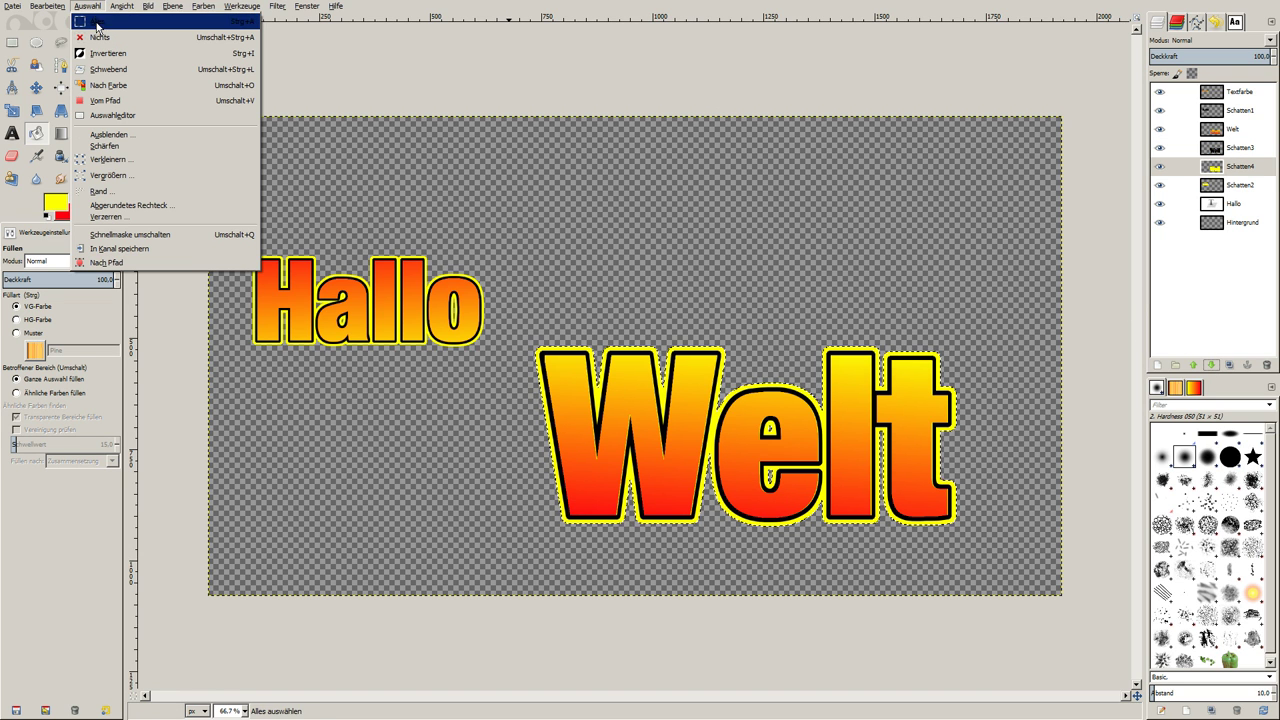
click(100, 37)
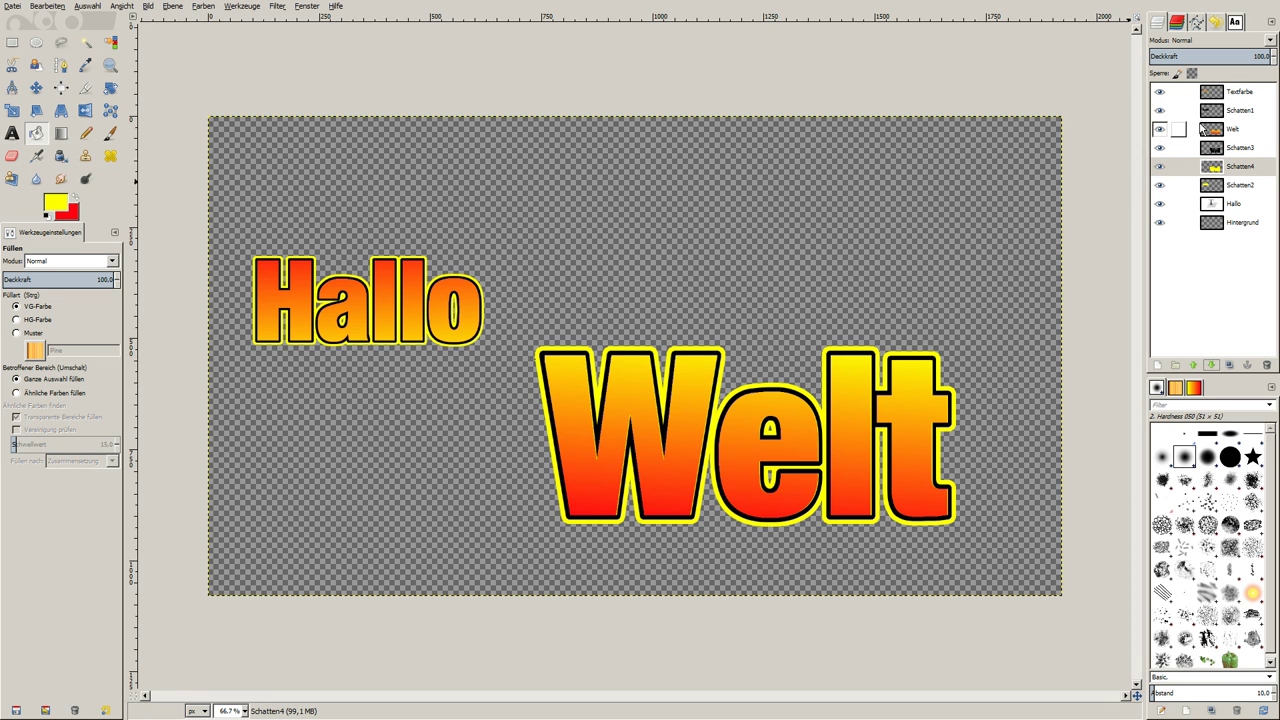
click(1160, 92)
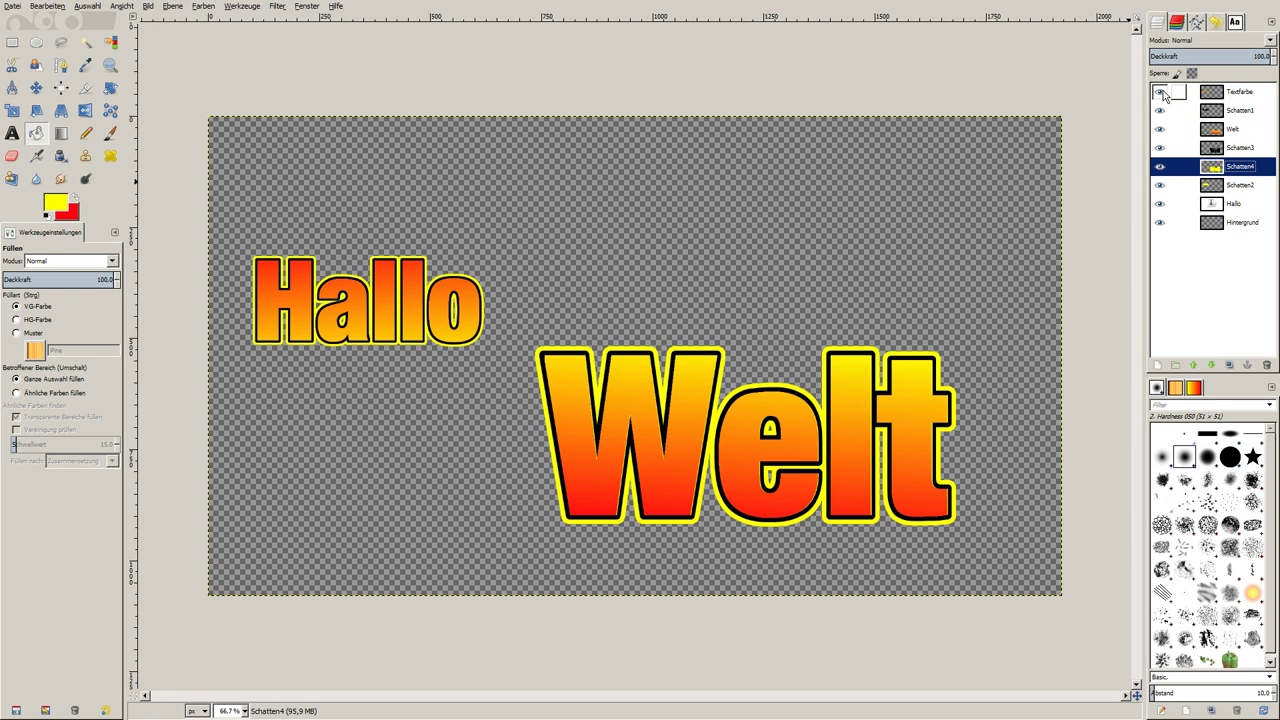
- Inspect the layers by toggling visibility, then drag Schatten2 to just below Schatten1
click(1160, 110)
click(1160, 129)
click(1175, 185)
click(1159, 186)
drag(1257, 190, 1250, 200)
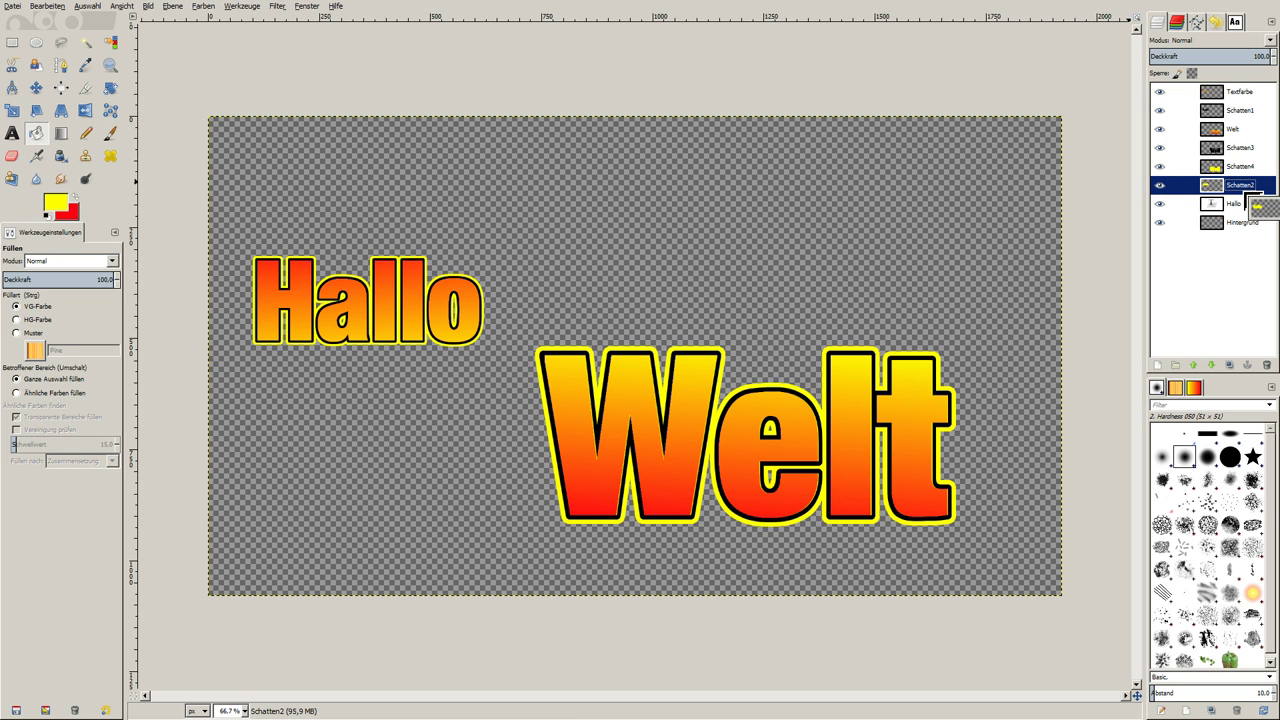
click(1193, 365)
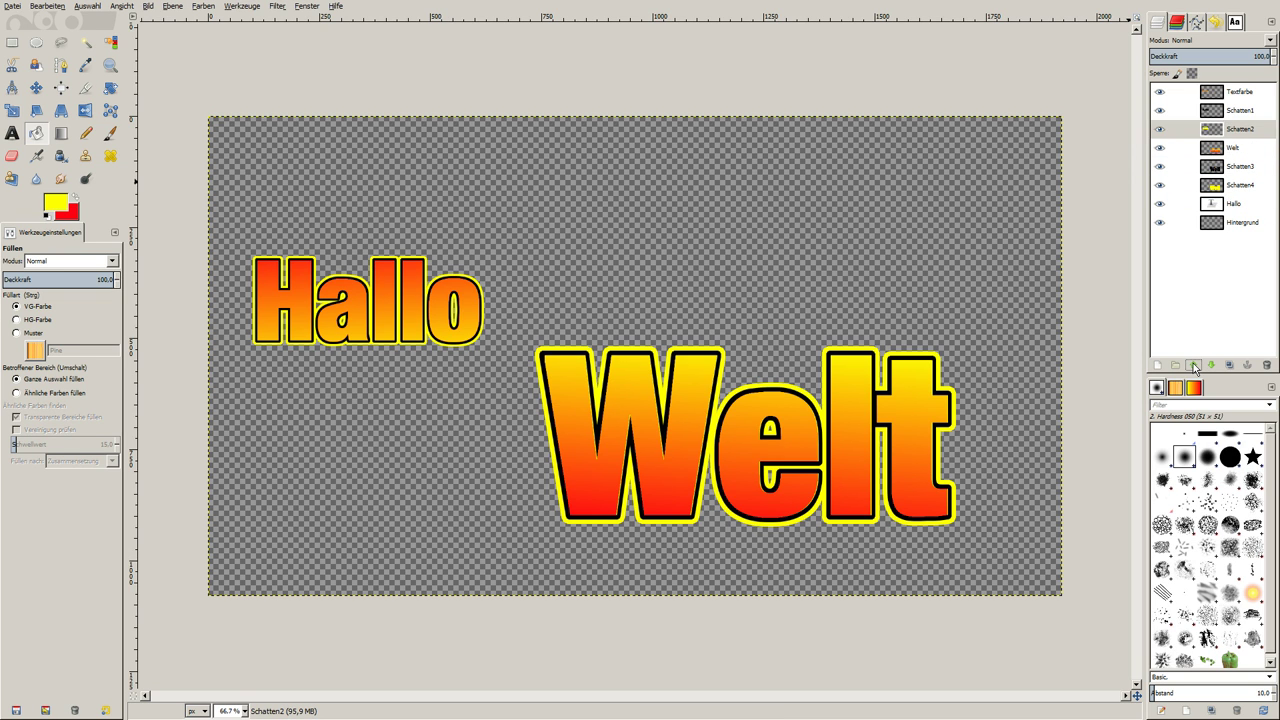
- Toggle the Hallo and Welt layers on and off to verify the outlines, then select Textfarbe
click(1161, 203)
click(1160, 148)
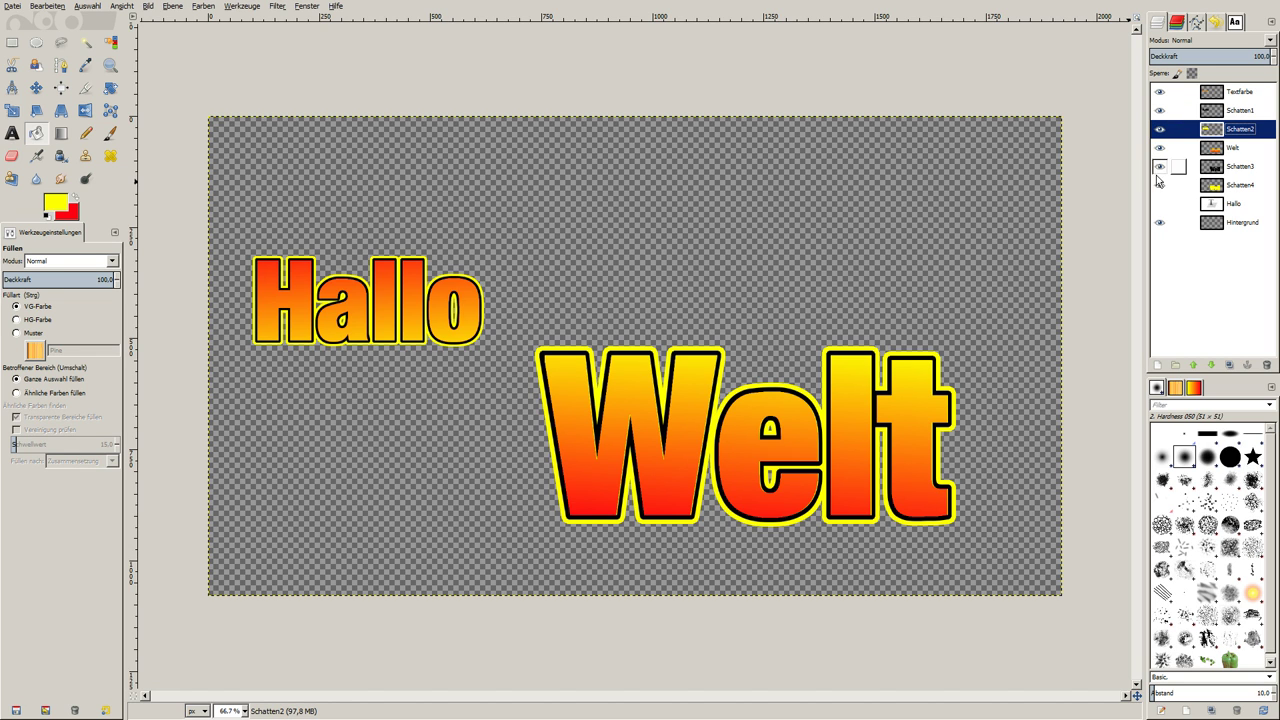
click(1160, 150)
click(1160, 91)
click(1160, 129)
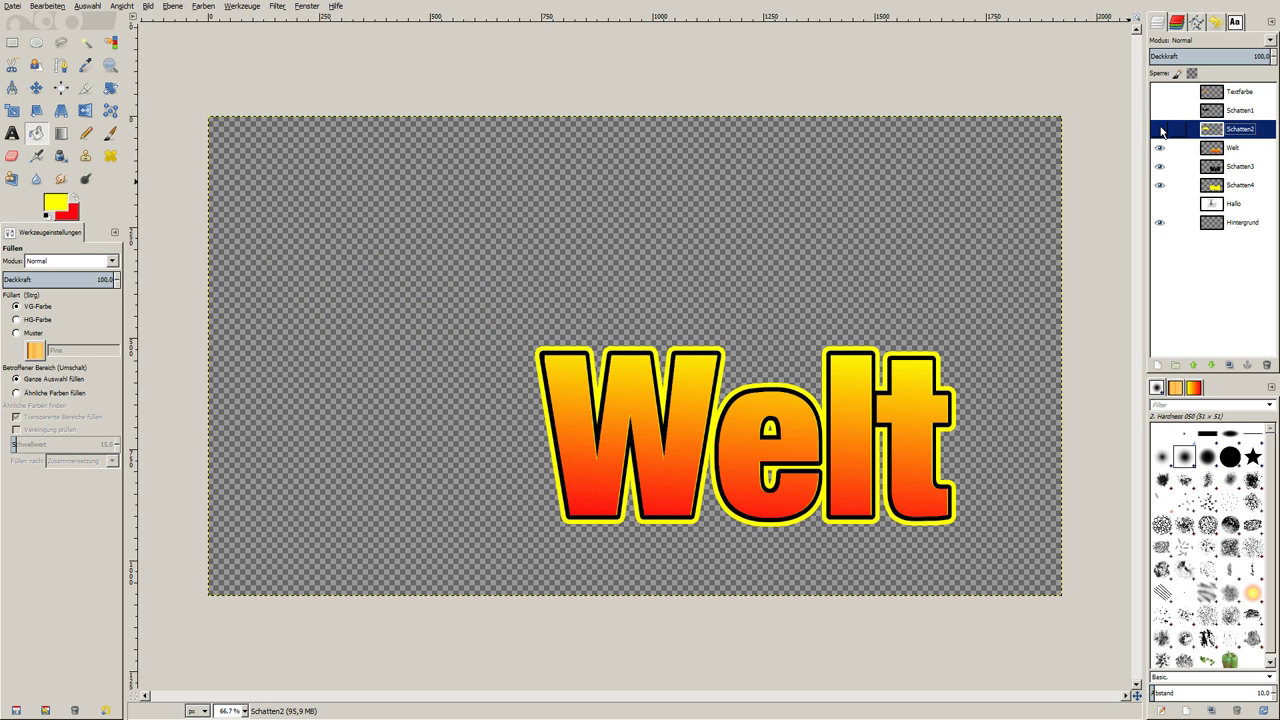
click(1160, 110)
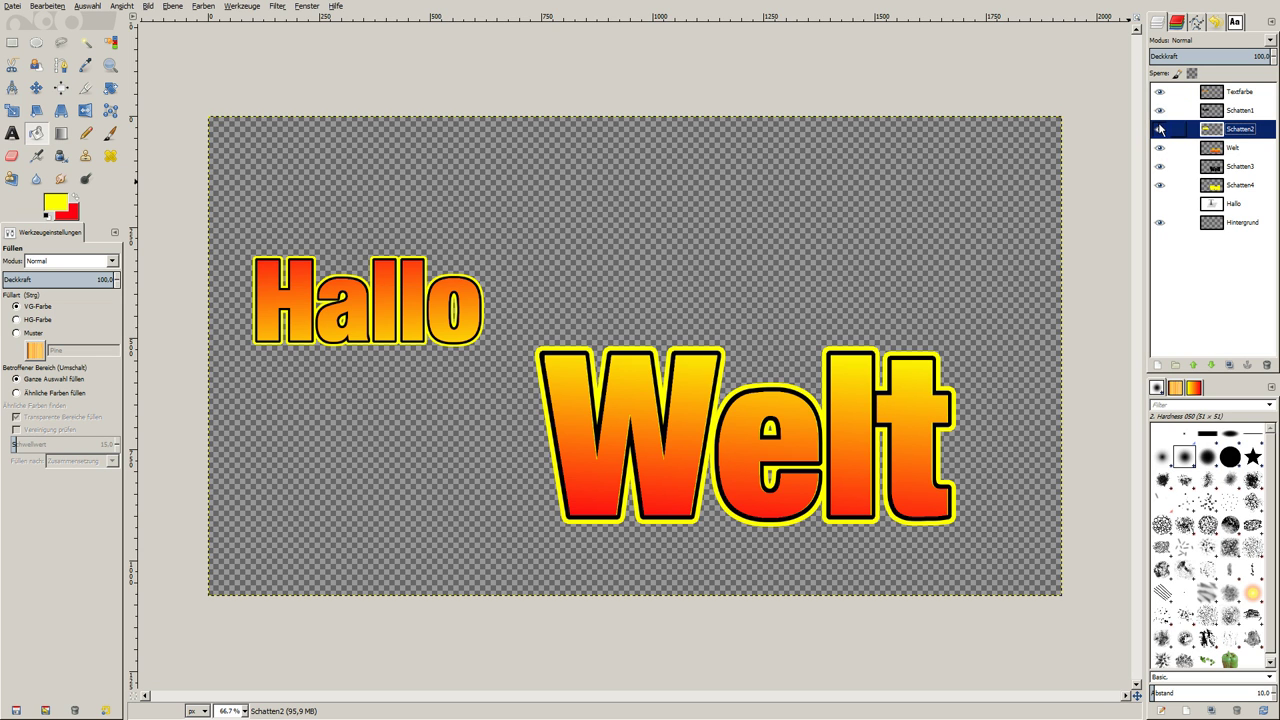
click(1160, 147)
click(1160, 185)
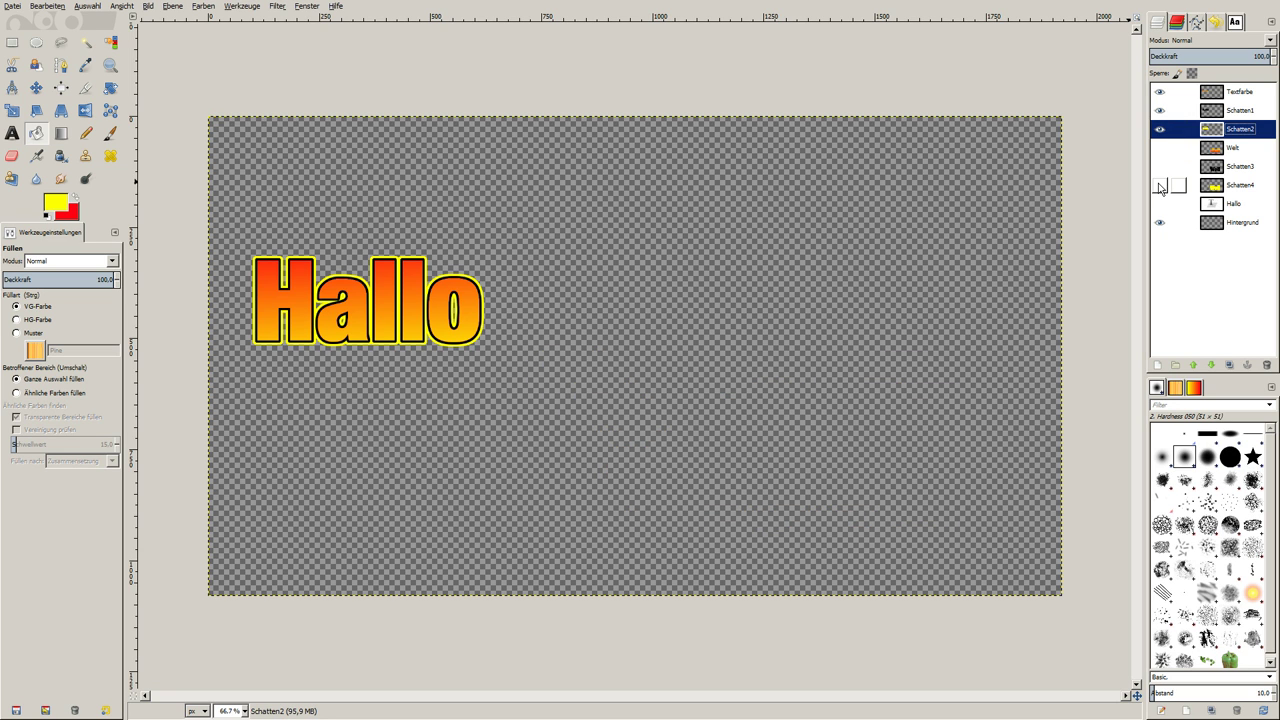
click(1160, 185)
click(1160, 147)
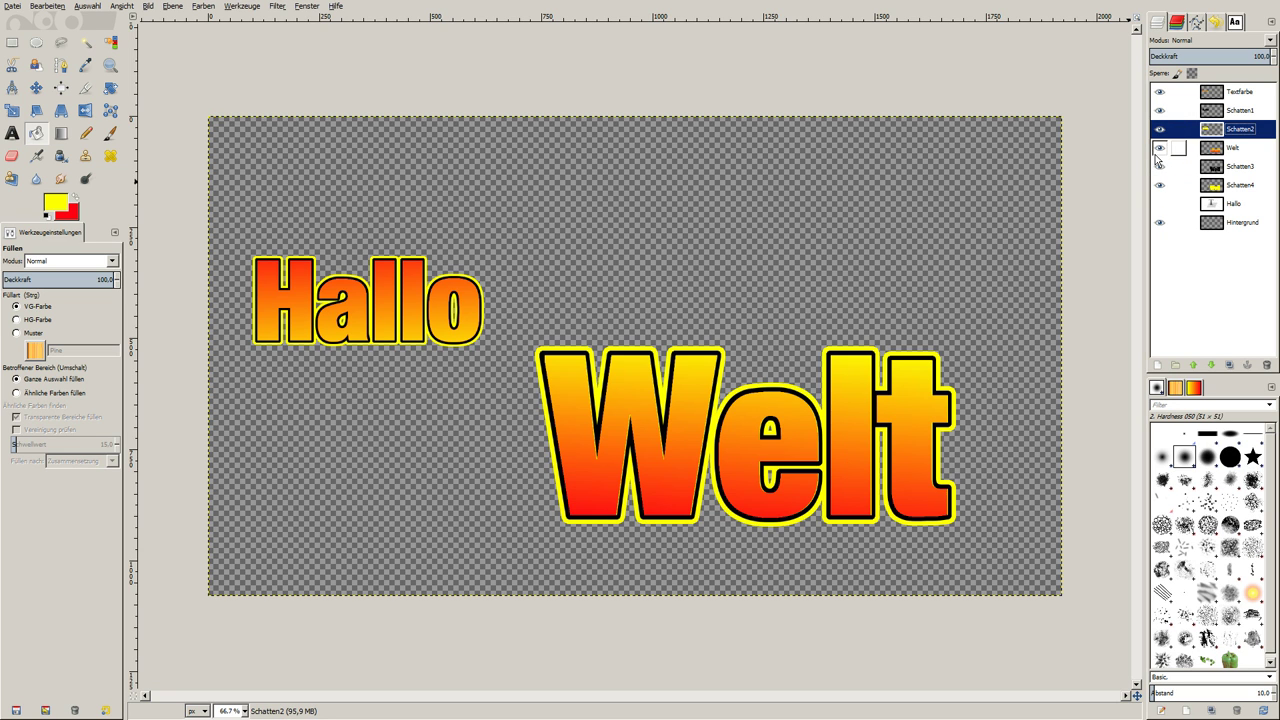
click(1242, 93)
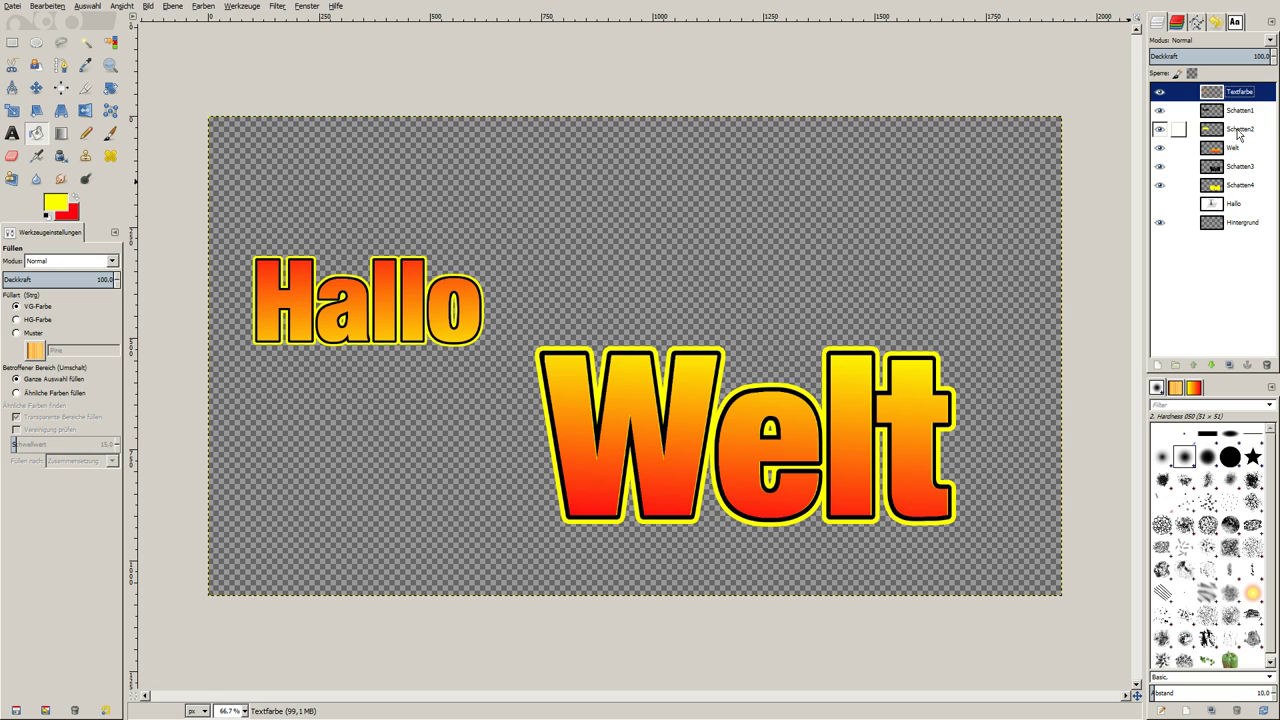
- Merge Textfarbe down into Schatten1, then Schatten1 down into Schatten2
click(1159, 93)
right_click(1232, 97)
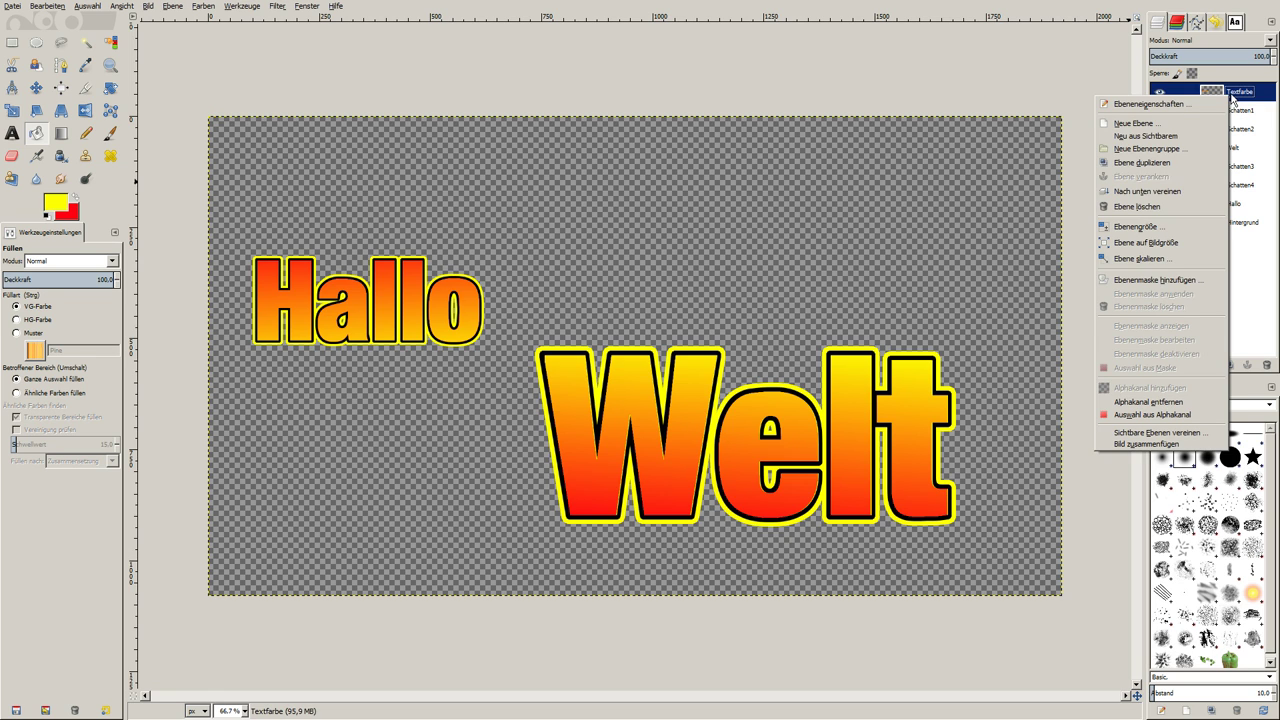
click(1205, 191)
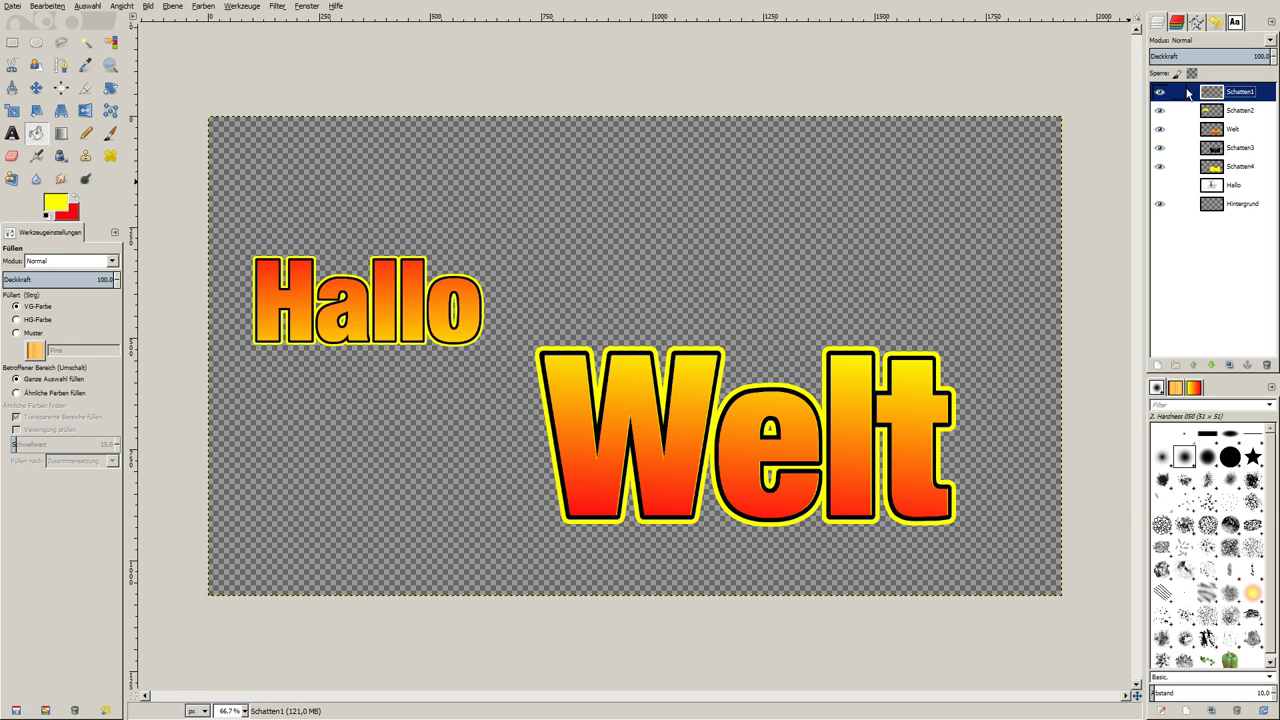
click(1160, 92)
right_click(1231, 96)
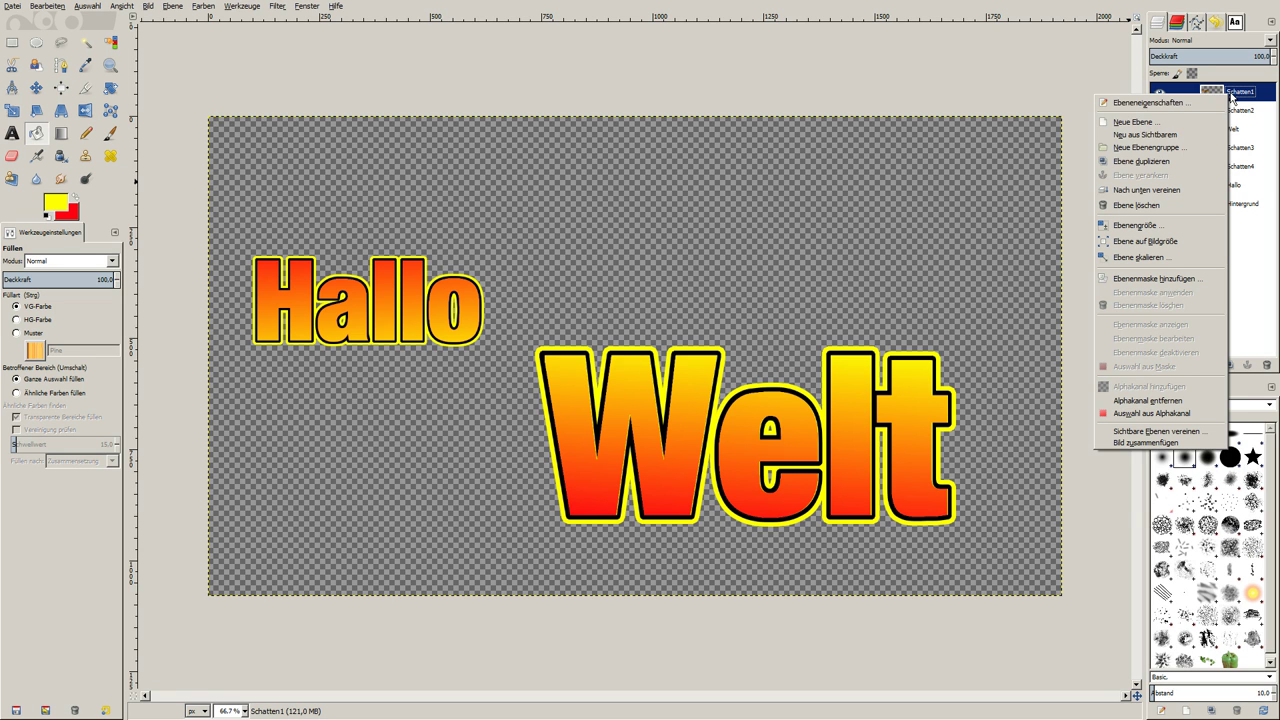
click(1190, 189)
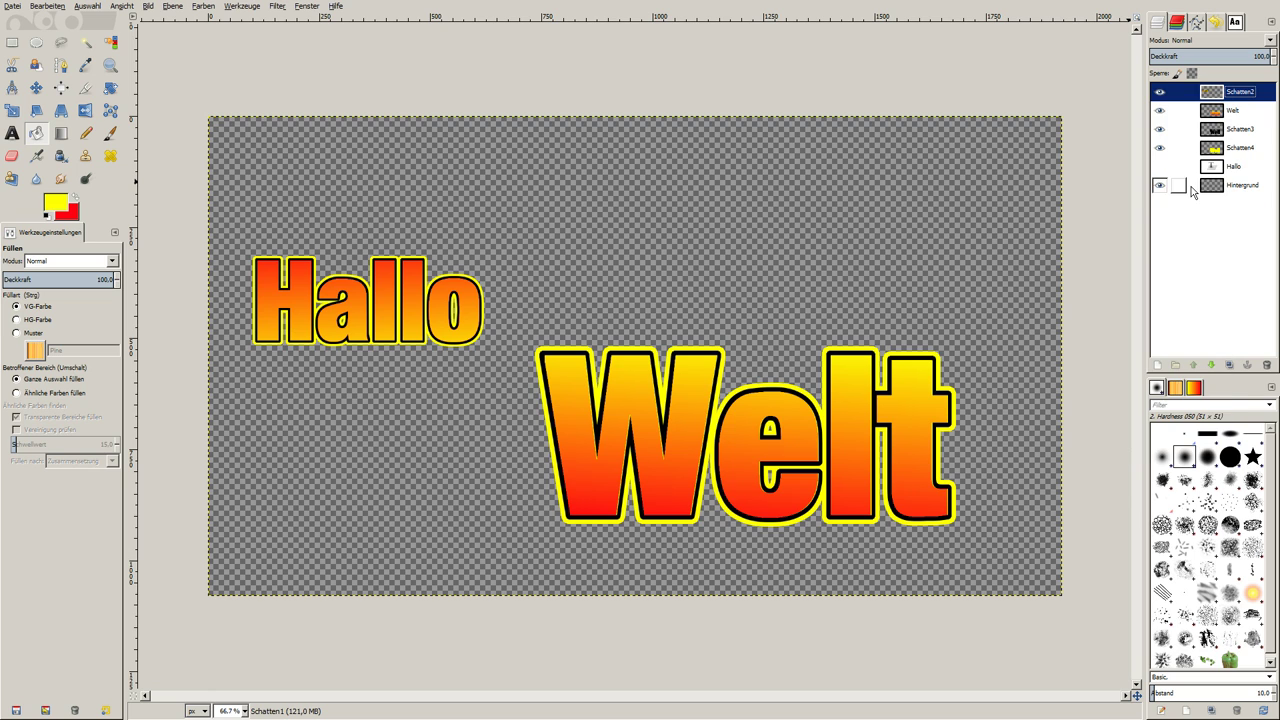
- Merge Welt down into Schatten3, then Schatten3 down into Schatten4
click(1160, 92)
click(1160, 92)
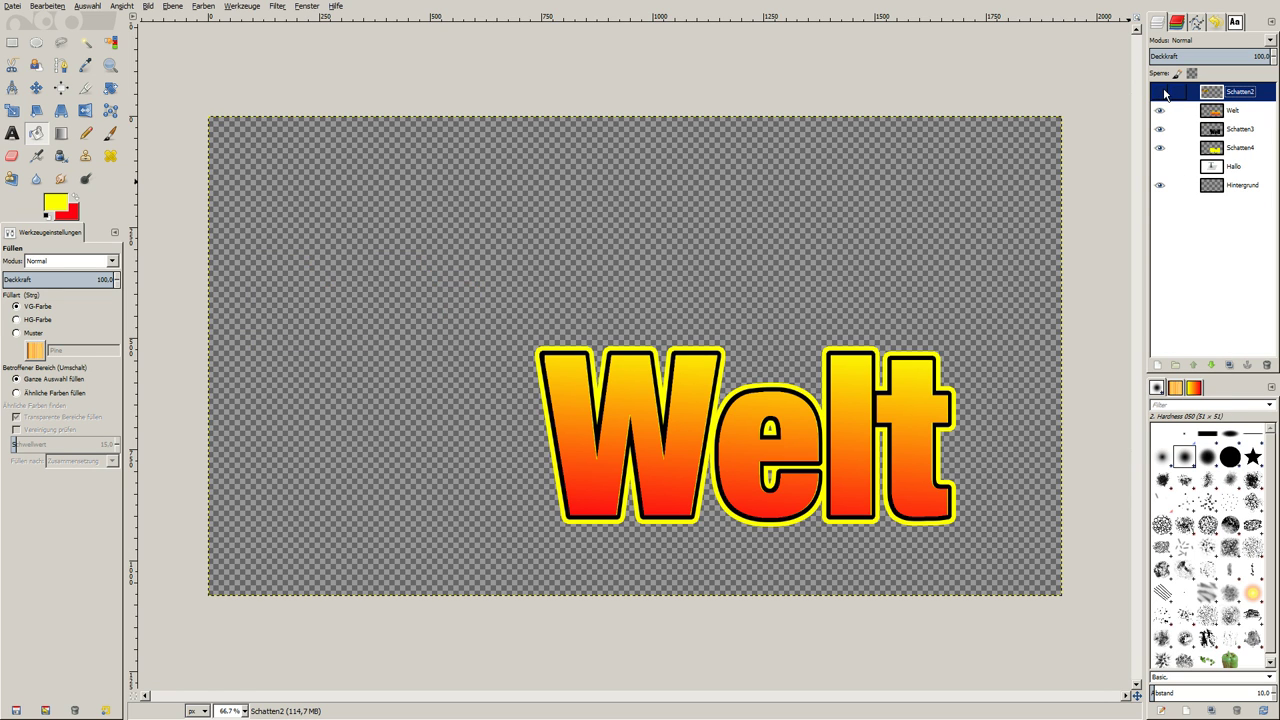
click(1160, 92)
click(1160, 110)
click(1232, 112)
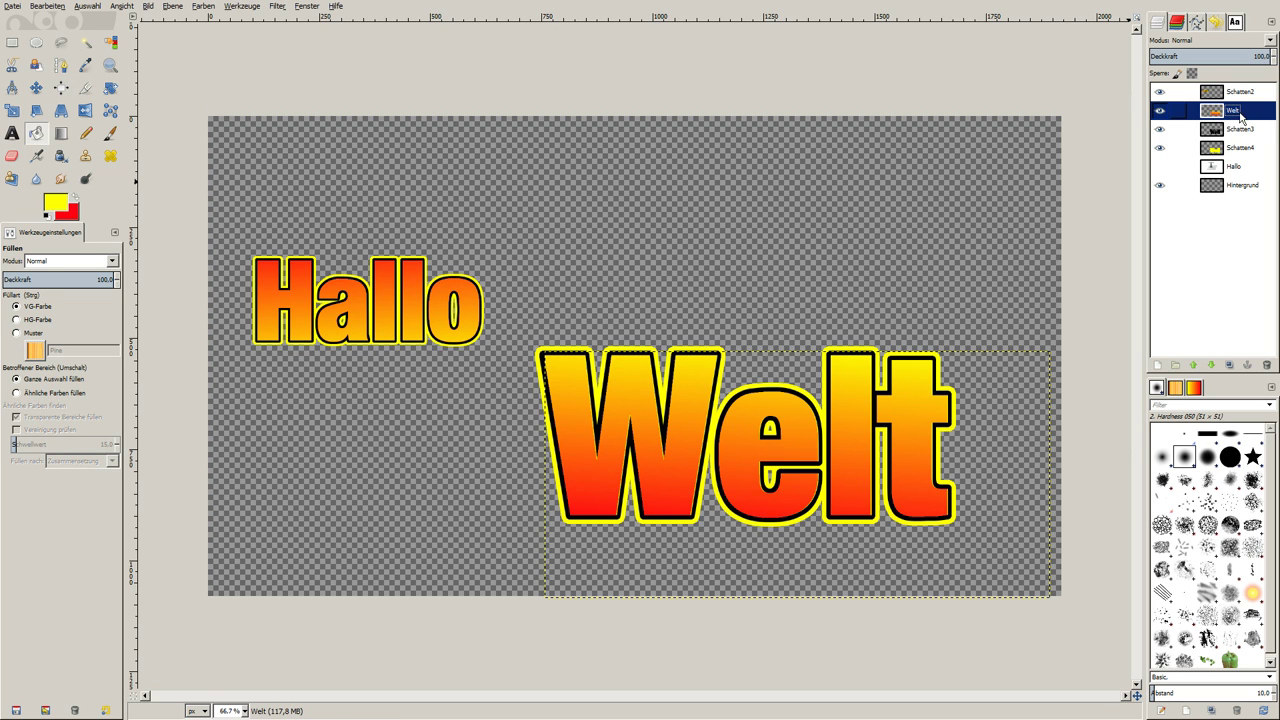
click(1160, 111)
click(1160, 148)
click(1160, 129)
right_click(1251, 119)
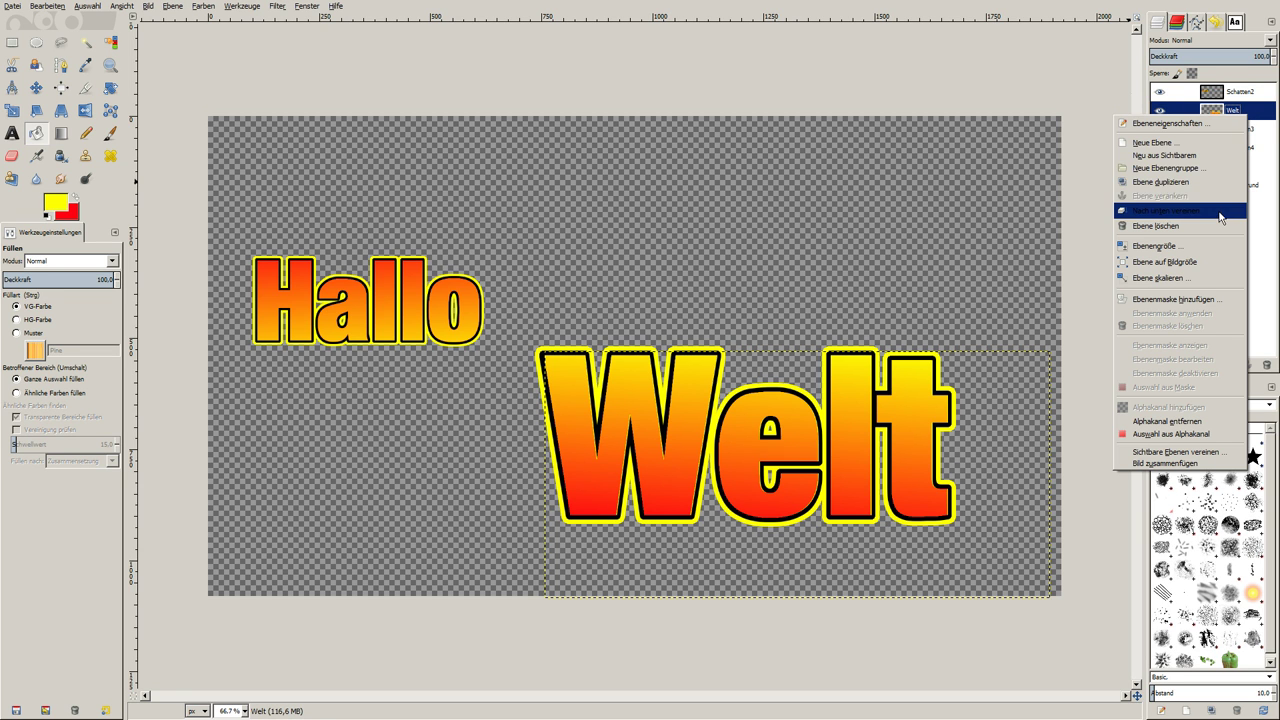
click(1220, 213)
right_click(1237, 117)
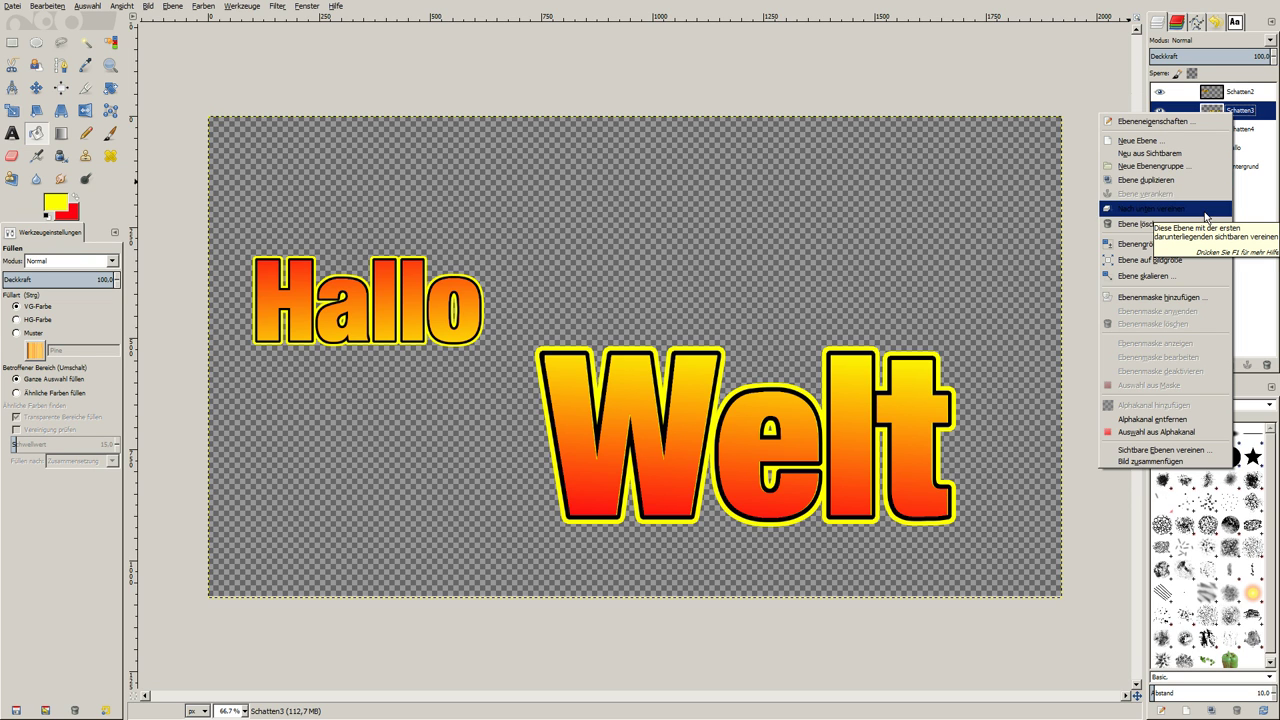
click(1206, 216)
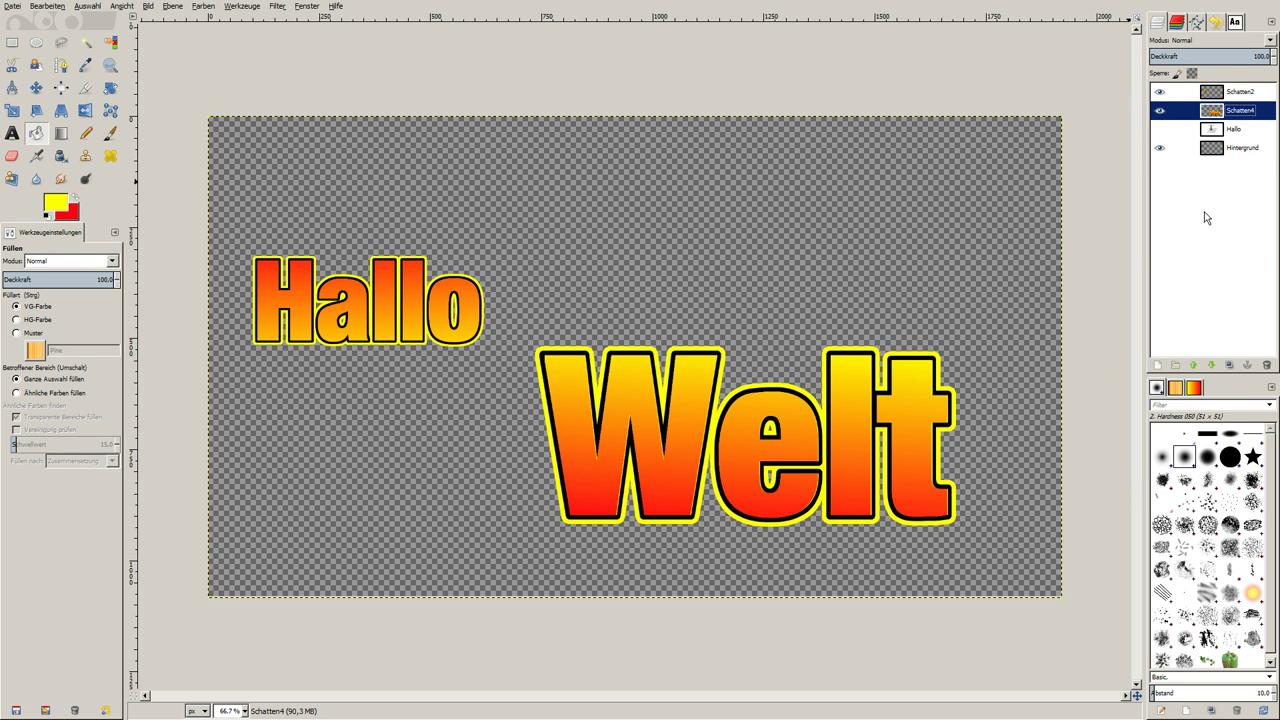
- Check the merged result and delete the separate Hallo text layer
click(1160, 111)
click(1159, 111)
click(1159, 111)
click(1200, 130)
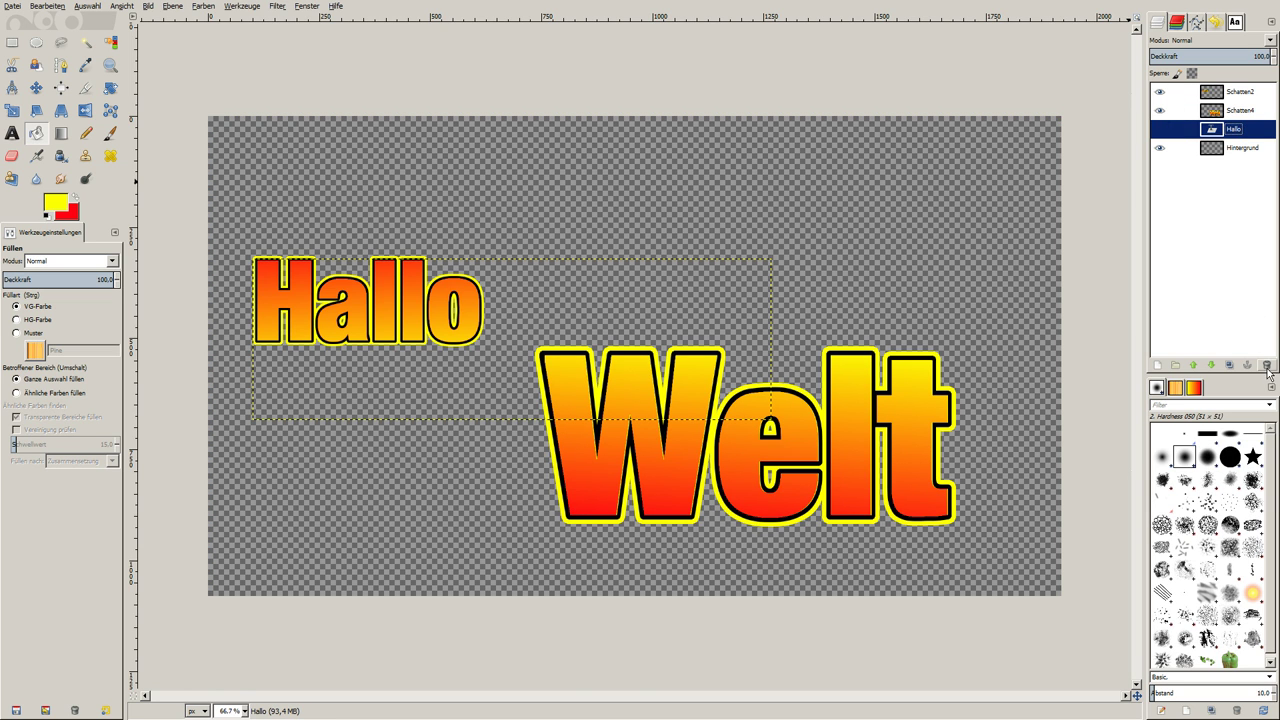
click(1266, 365)
click(1159, 91)
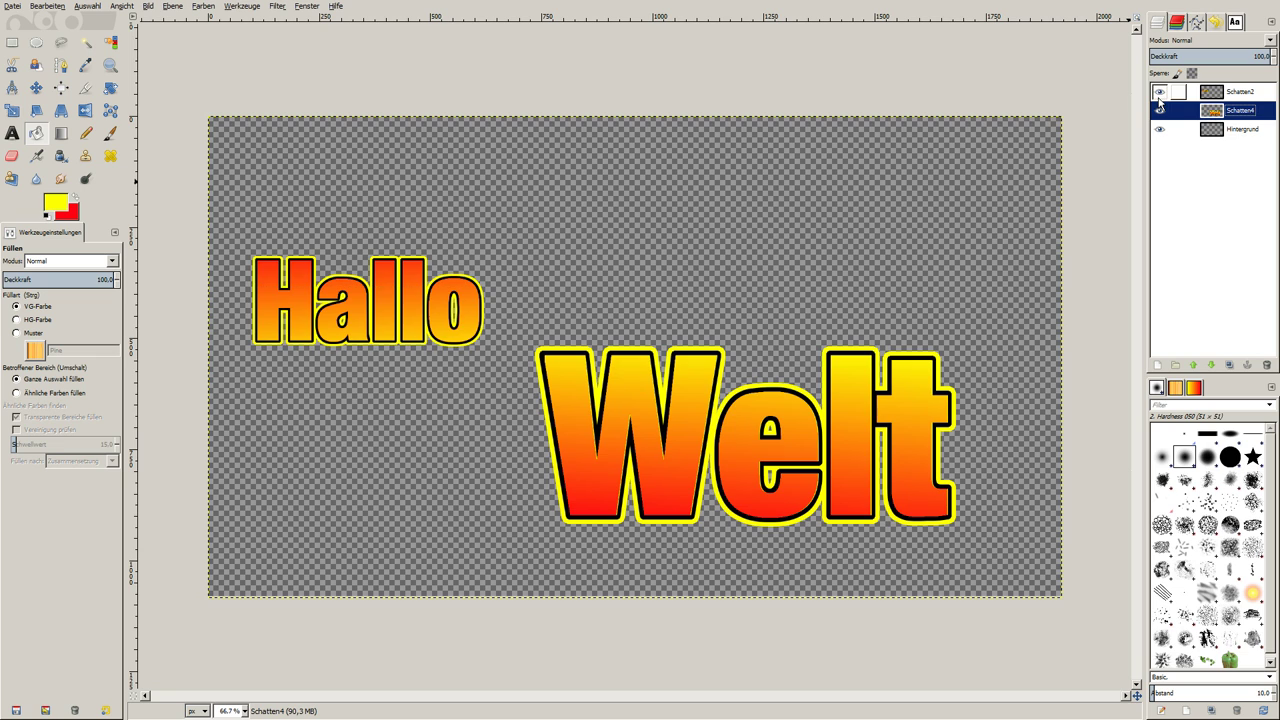
- With the Move tool, shift Welt left and drag Hallo to overlap Welt's top-left corner
click(1159, 110)
click(1159, 110)
click(1160, 130)
click(36, 88)
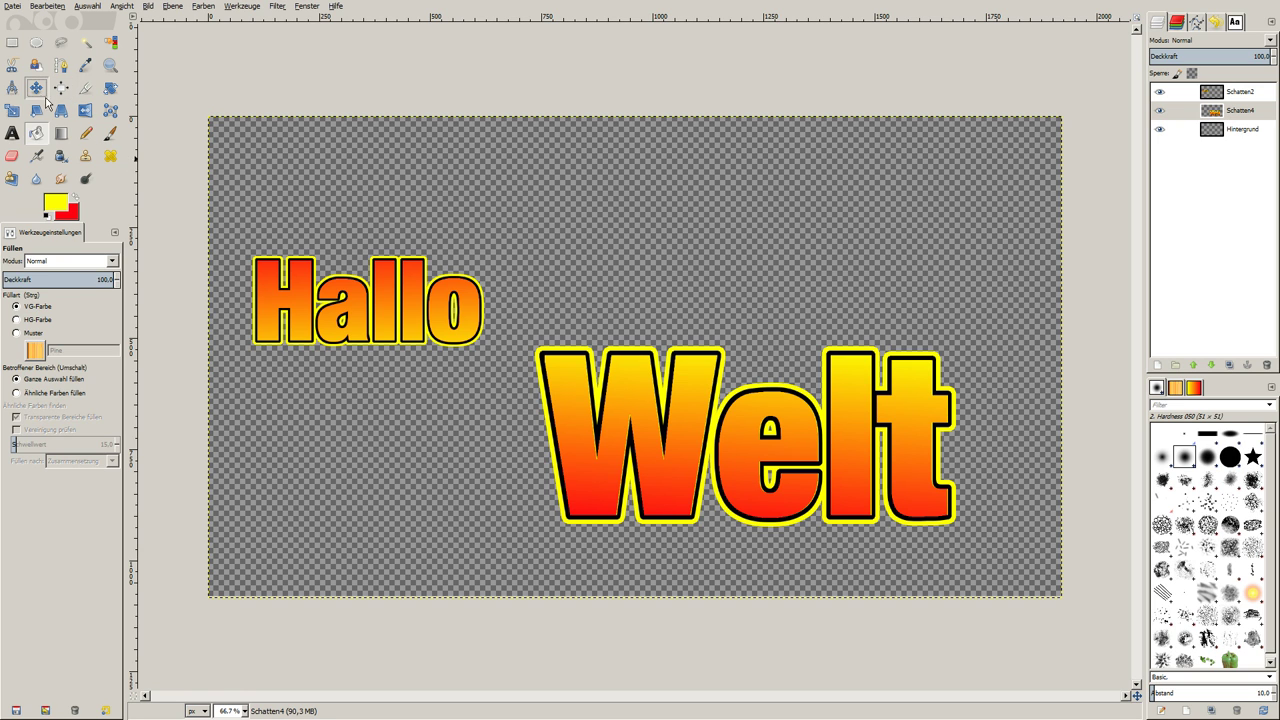
drag(630, 469, 659, 469)
drag(576, 465, 596, 483)
drag(406, 323, 551, 325)
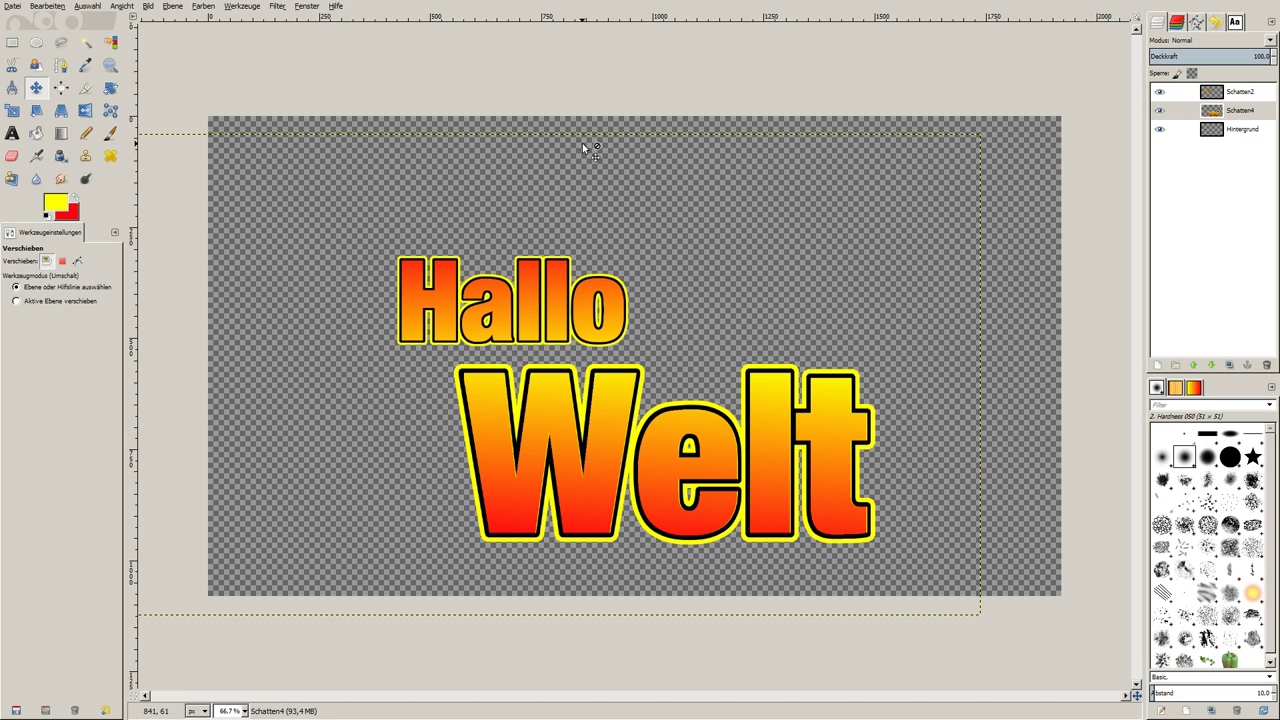
mouse_move(517, 305)
mouse_down()
mouse_move(455, 372)
mouse_move(460, 294)
mouse_up()
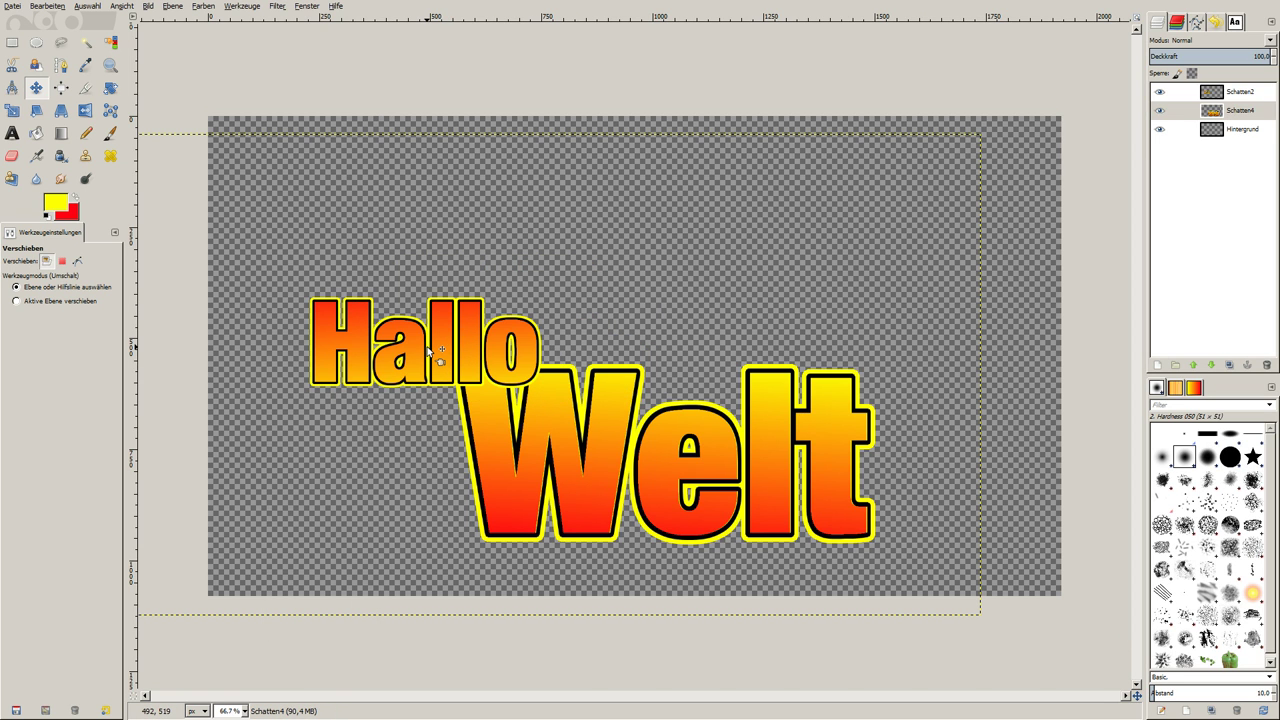
- Rename layer Schatten2 to 'Hallo' and Schatten4 to 'Welt'
click(1250, 95)
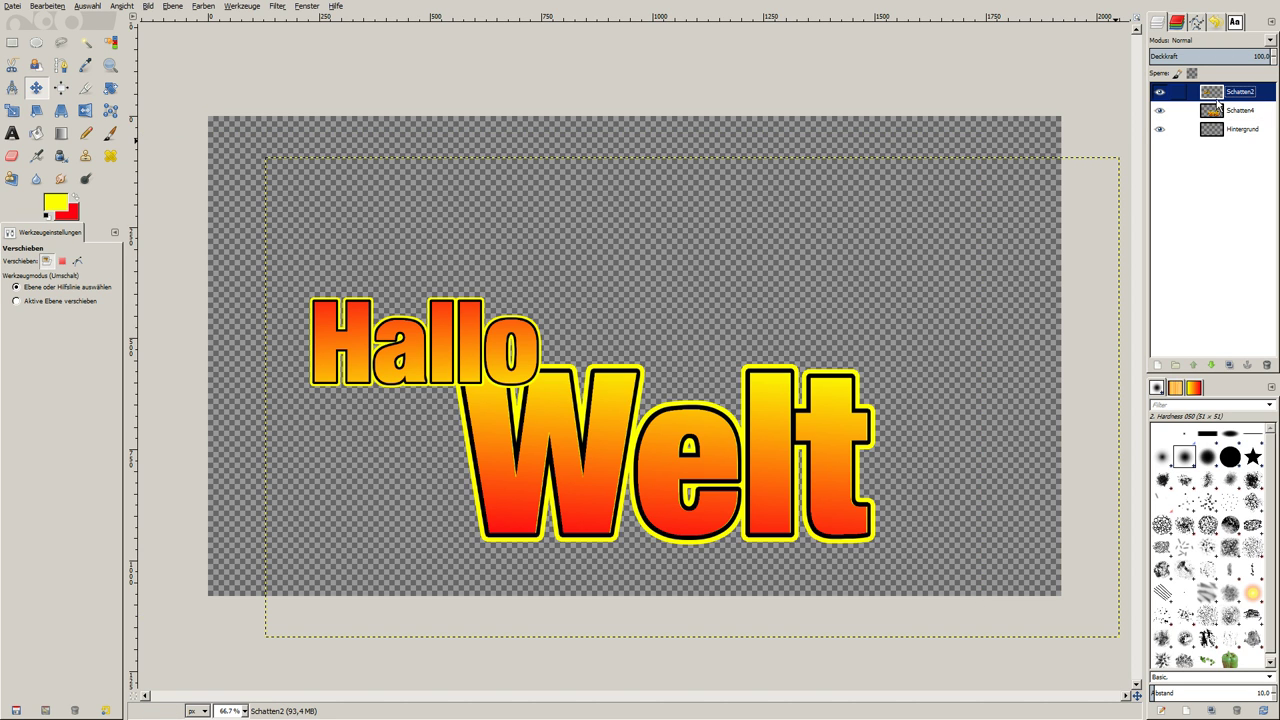
double_click(1238, 92)
text(Hallo)
key(Return)
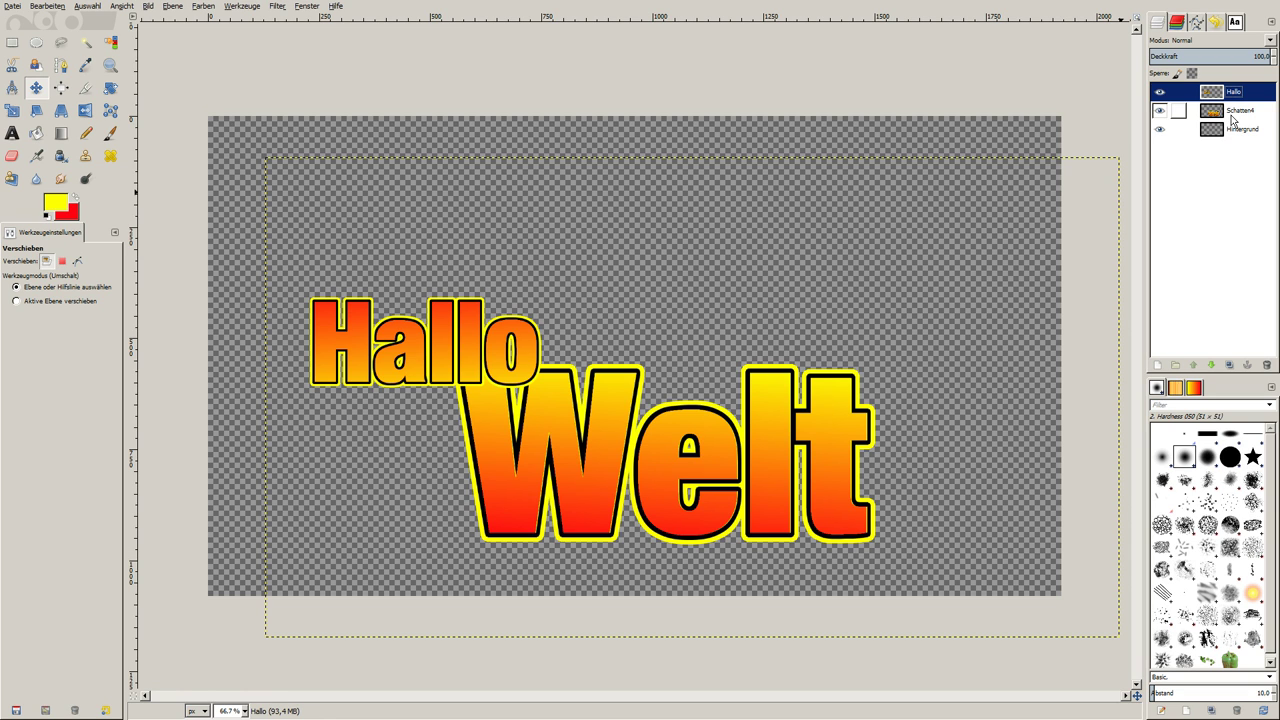
click(1231, 117)
text(Welt)
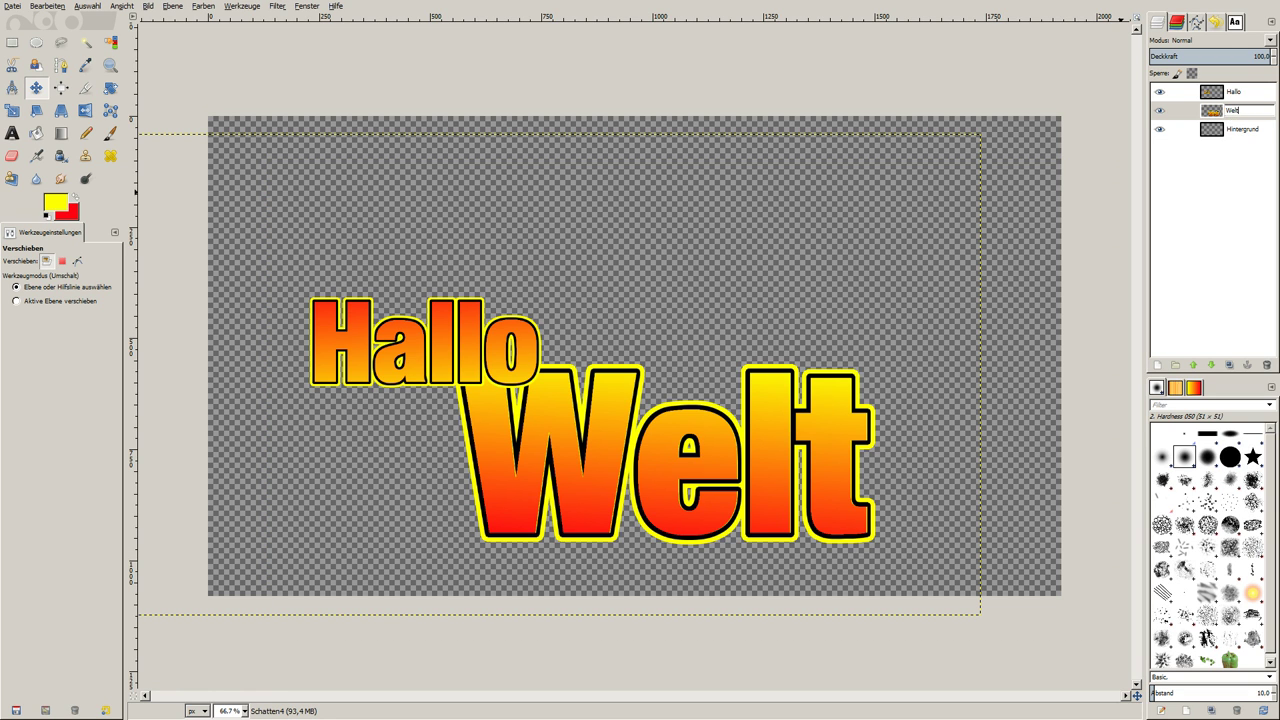
key(Return)
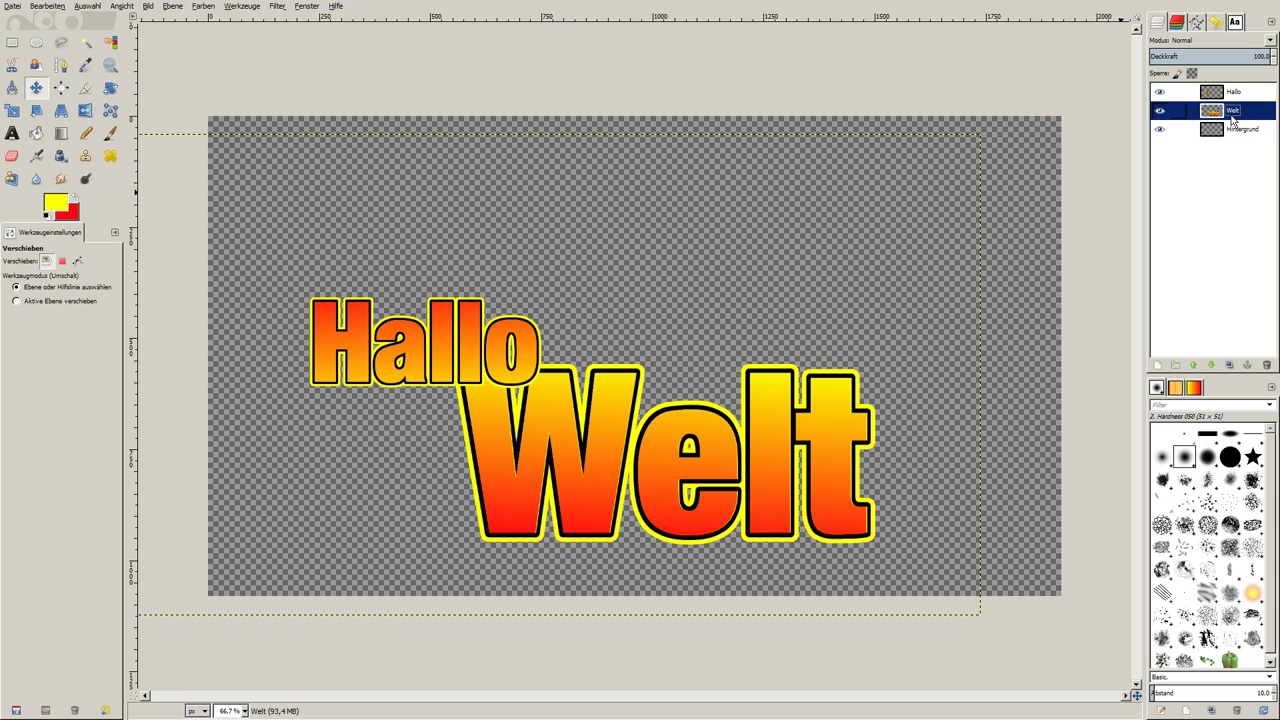
right_click(1227, 118)
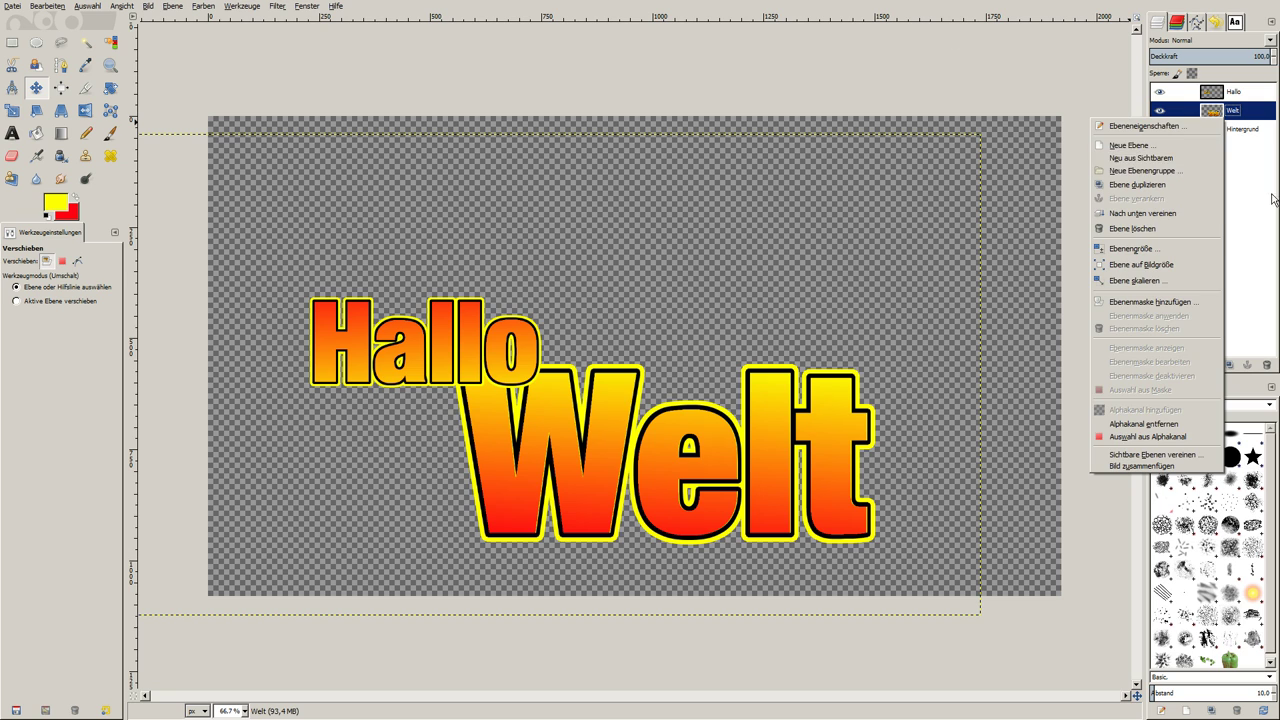
click(1262, 168)
click(1232, 95)
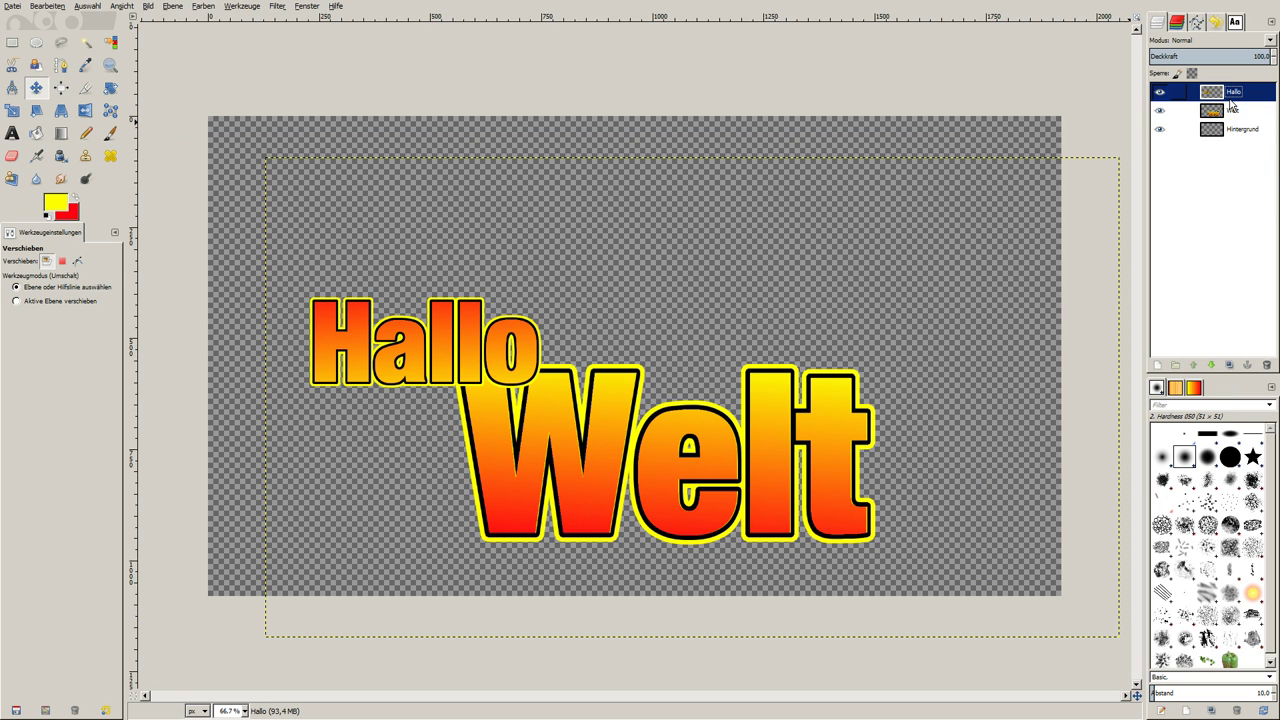
click(1160, 92)
- Crop the Hallo layer to its content and move it up and right
click(181, 7)
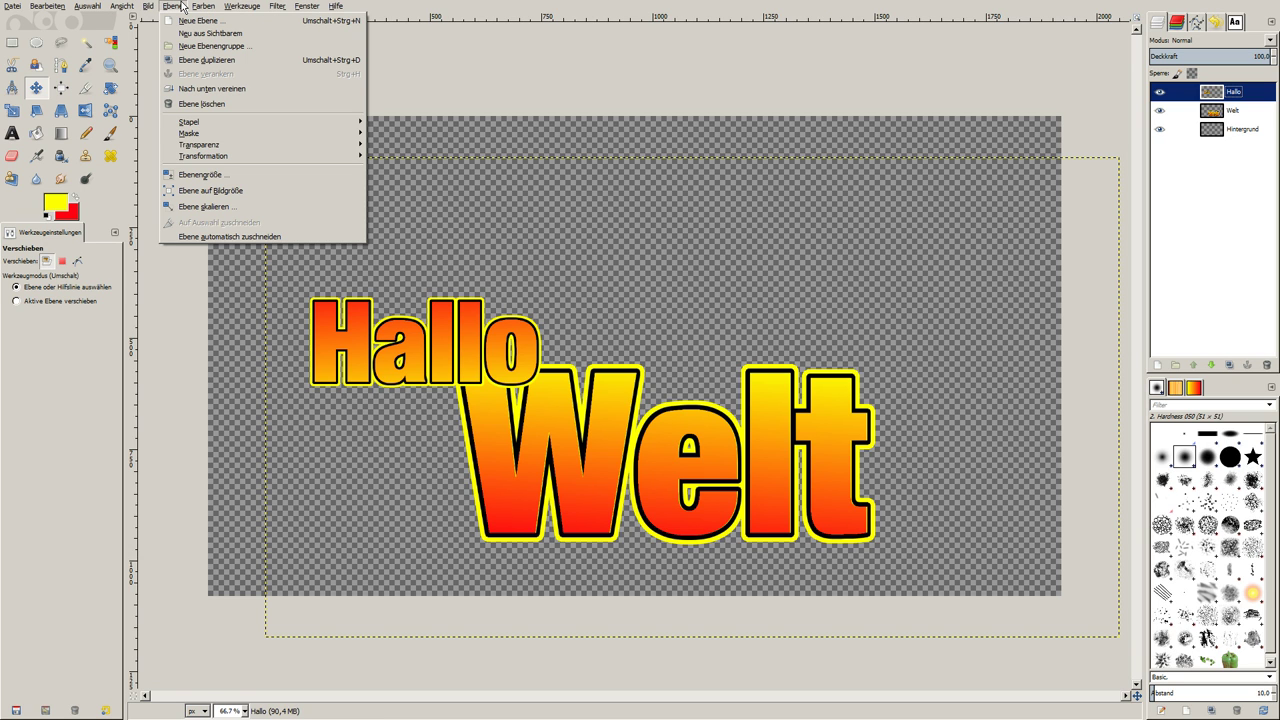
click(230, 237)
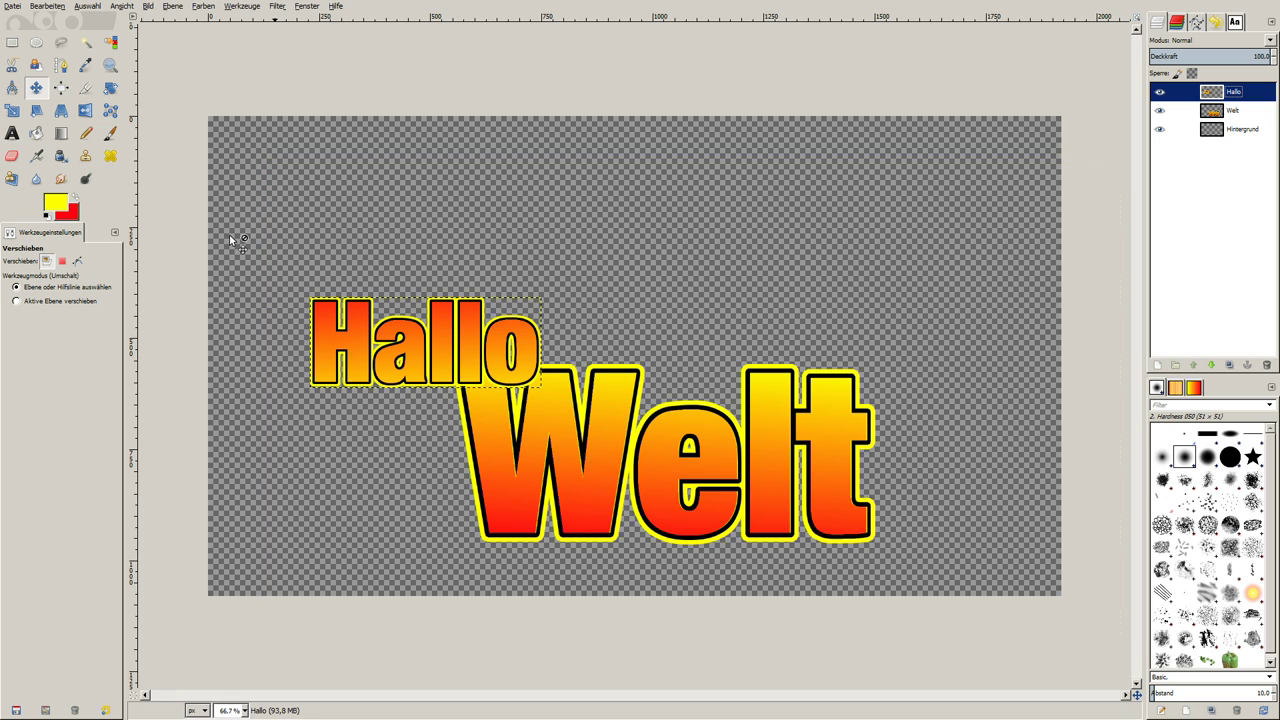
drag(441, 334, 613, 246)
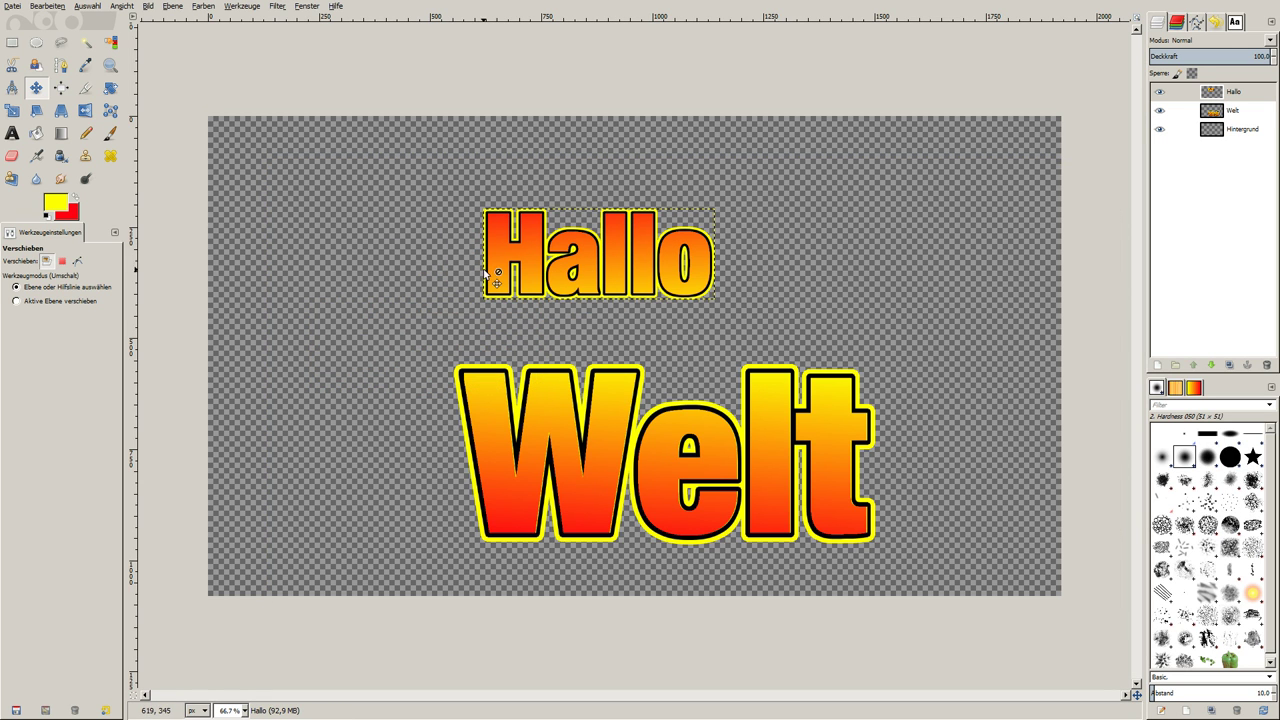
- Crop the Welt layer to its content and move it down into the lower right
click(1262, 111)
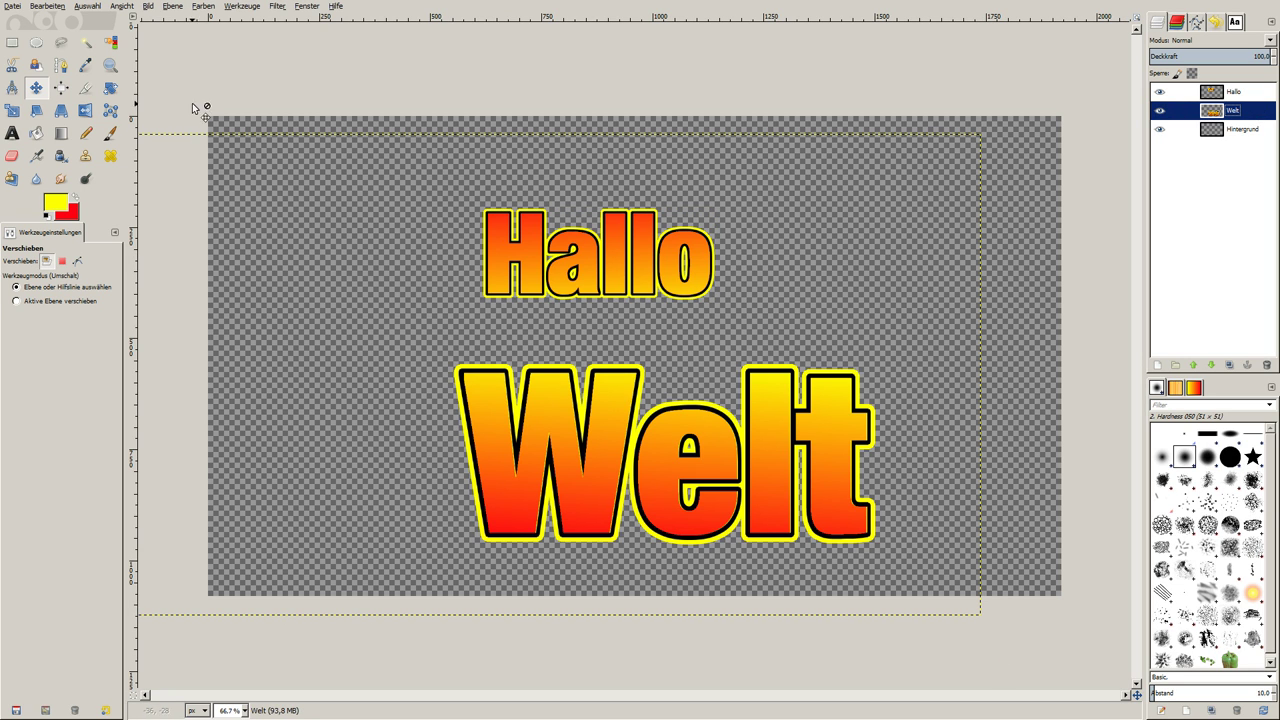
click(146, 7)
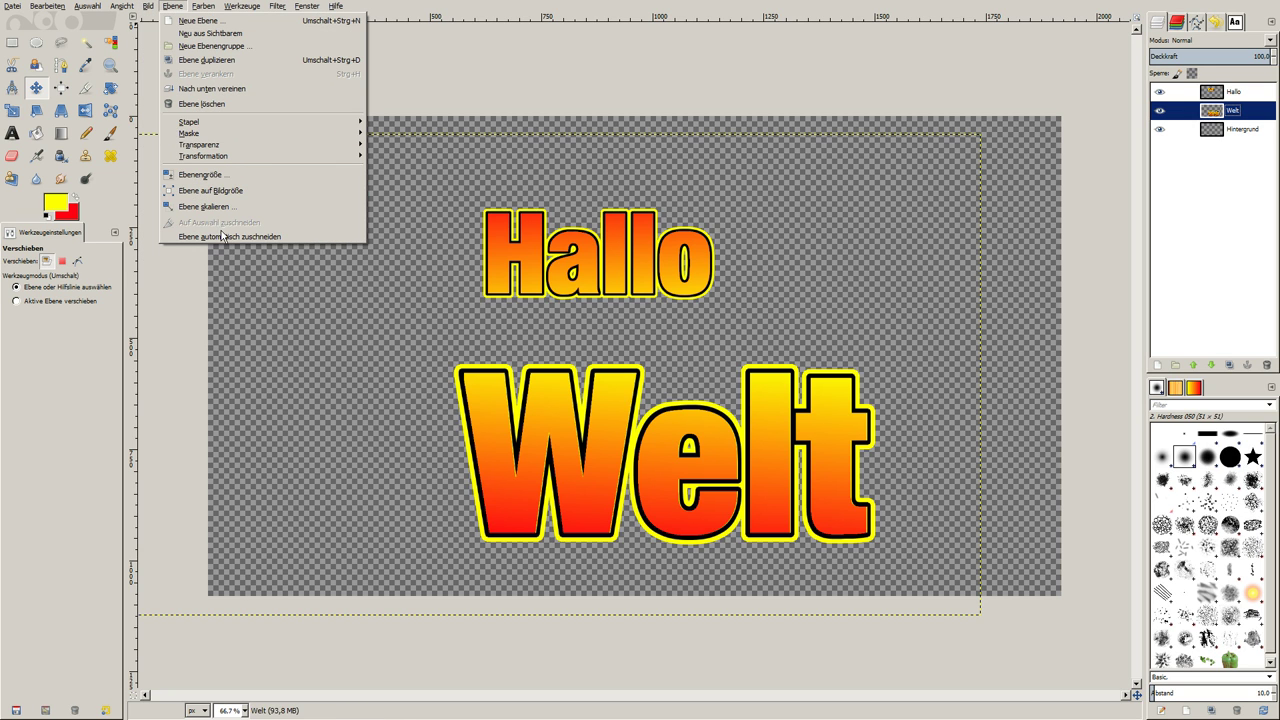
click(222, 236)
drag(597, 444, 680, 451)
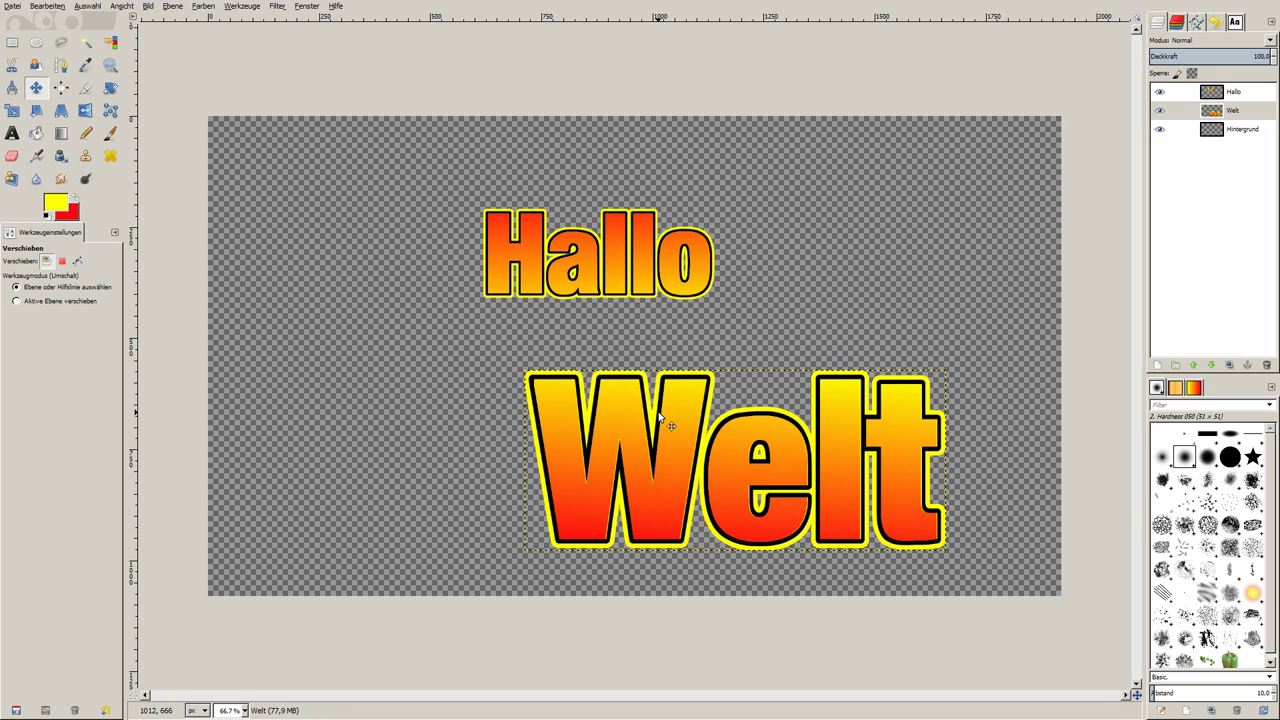
drag(666, 424, 663, 457)
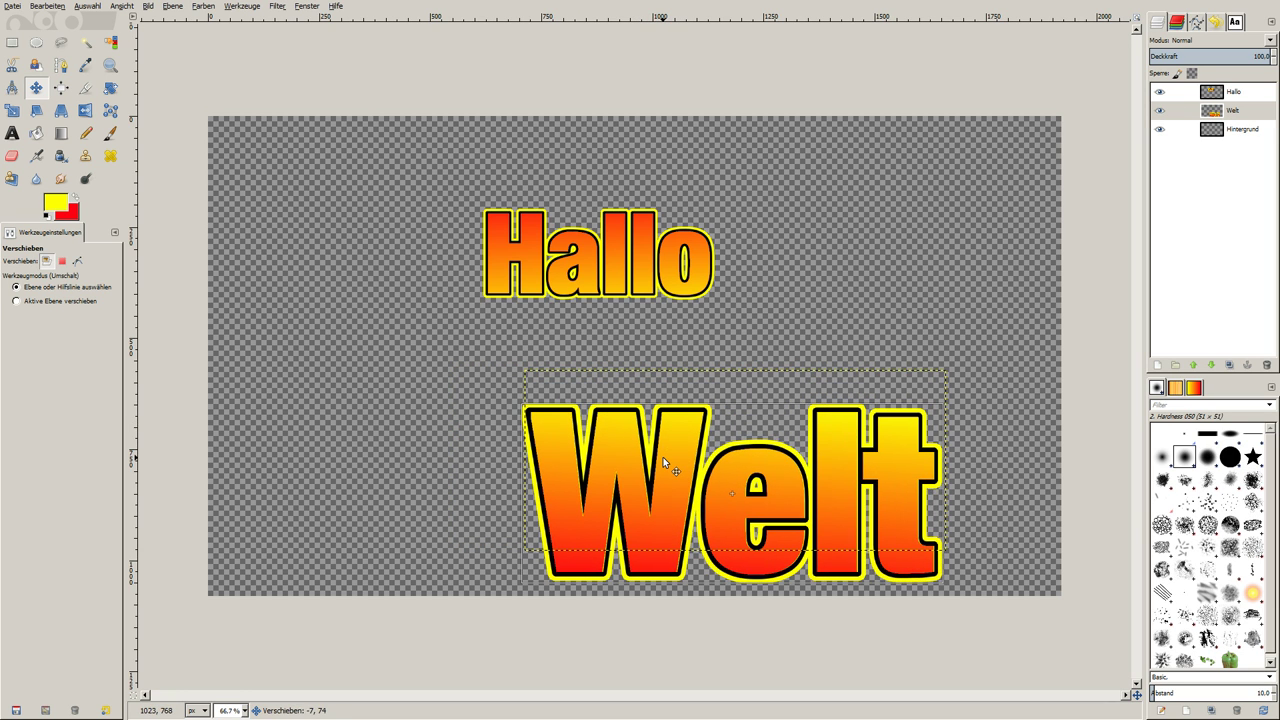
- Drag Welt's perspective corner handles so the letters rise taller toward the right, and apply
click(66, 118)
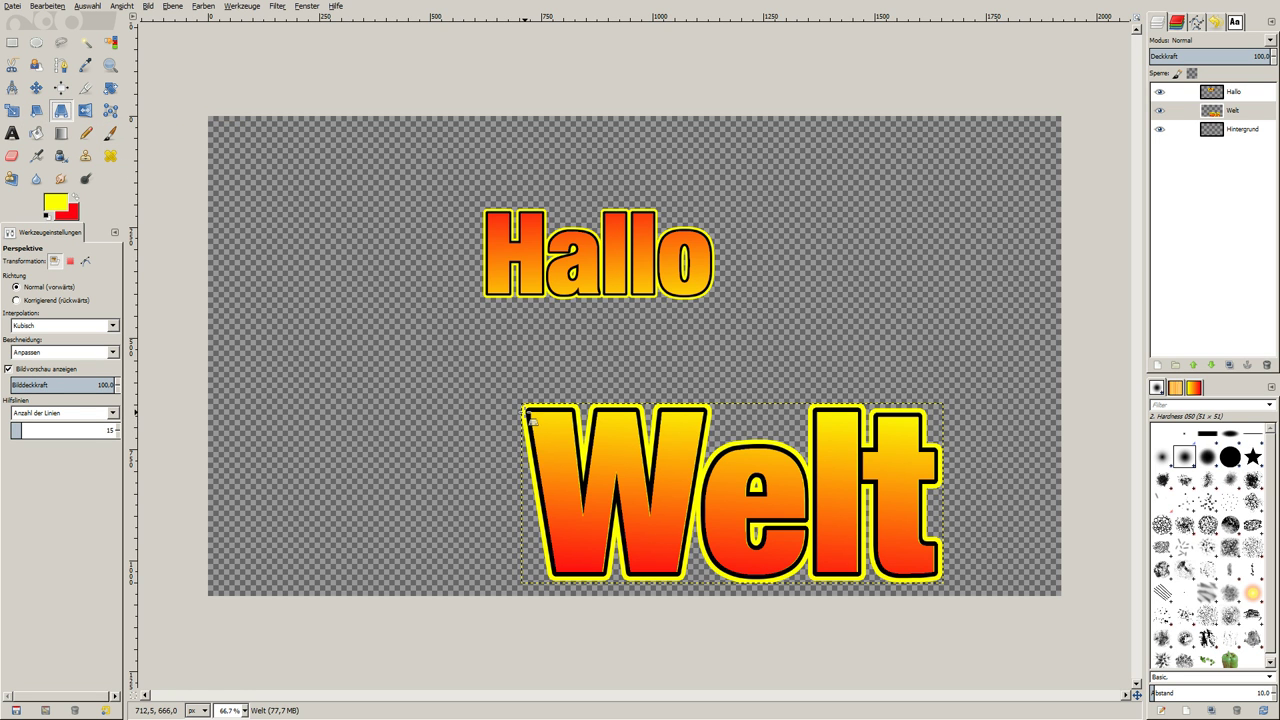
drag(524, 412, 490, 453)
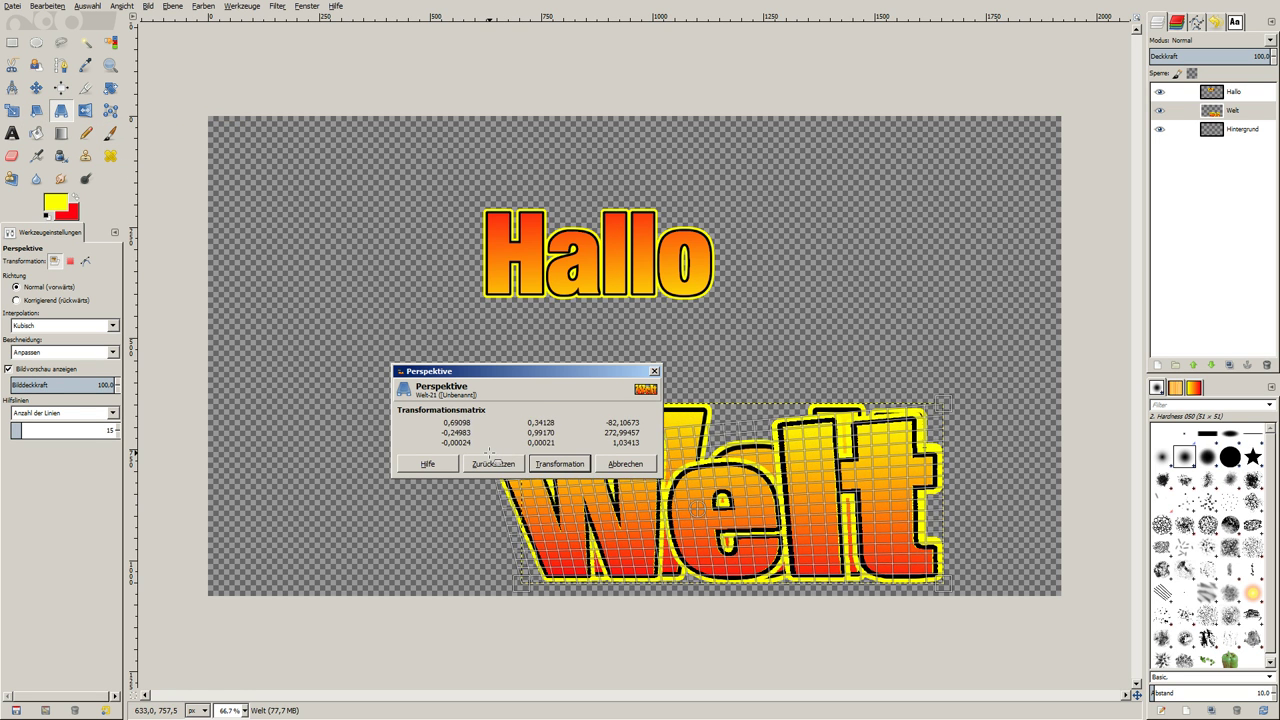
drag(489, 455, 466, 467)
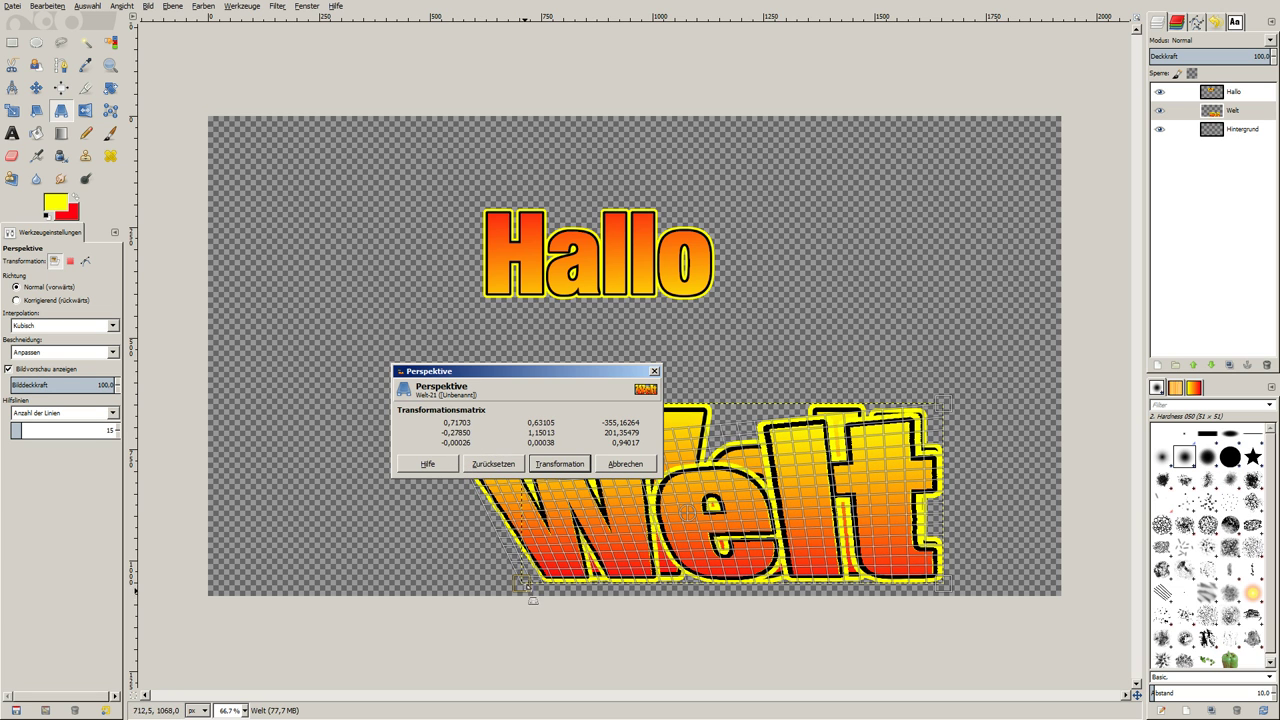
drag(543, 370, 797, 233)
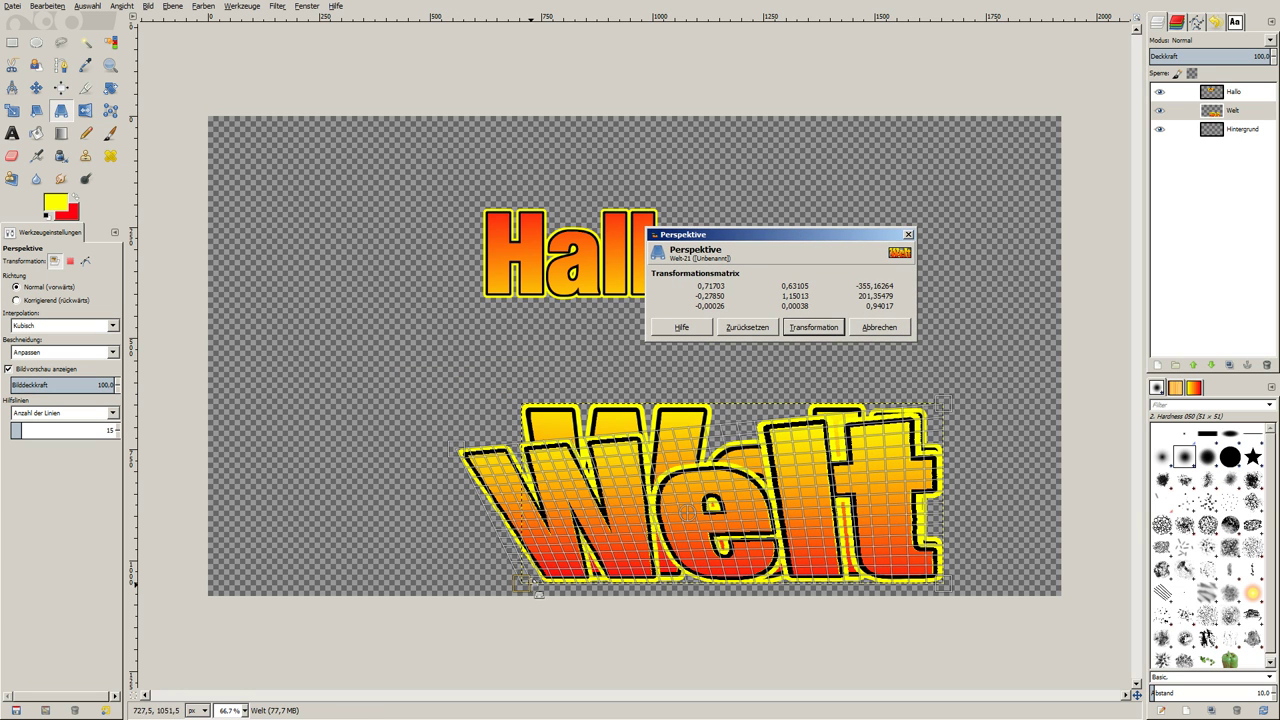
drag(524, 582, 459, 586)
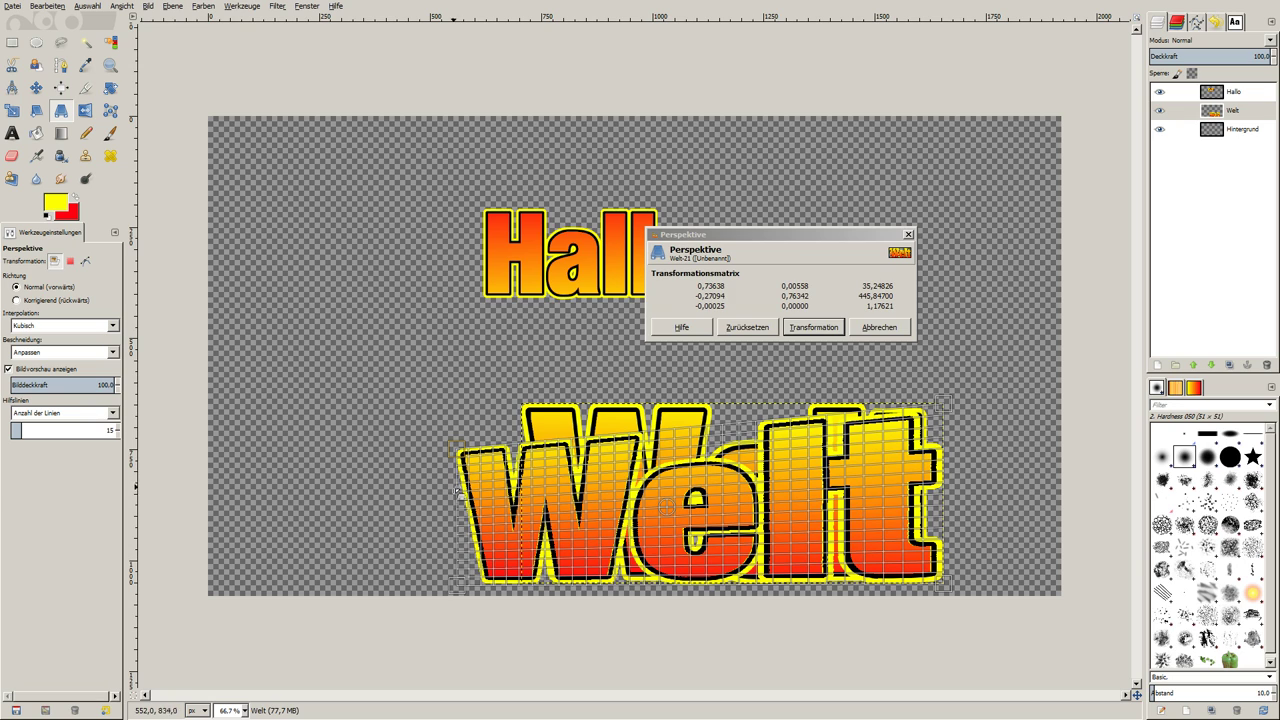
drag(455, 459, 436, 503)
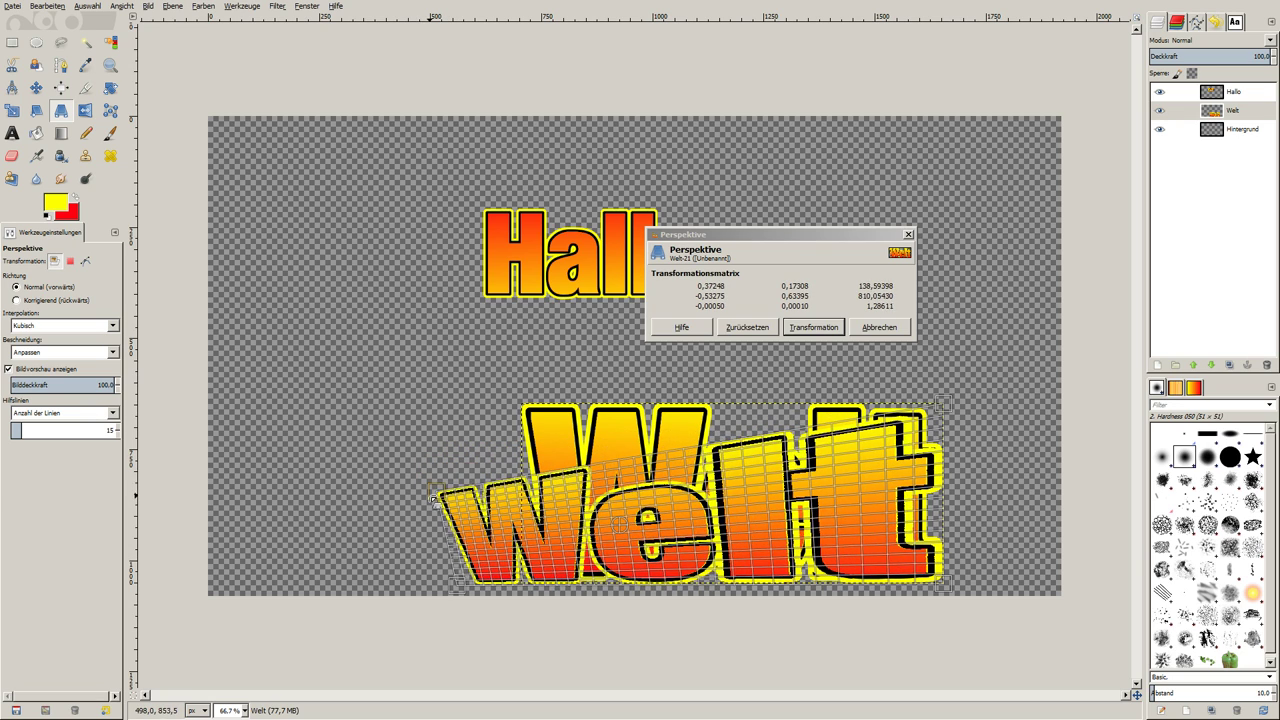
drag(944, 408, 951, 448)
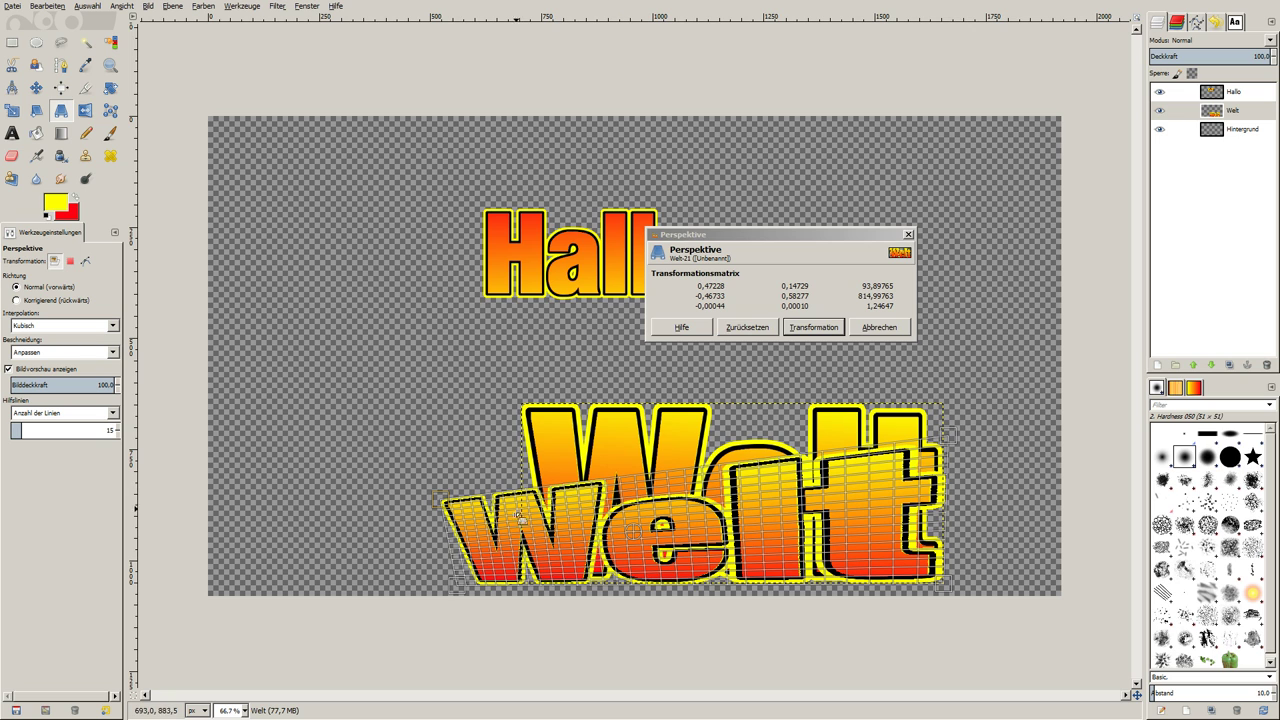
drag(445, 502, 555, 497)
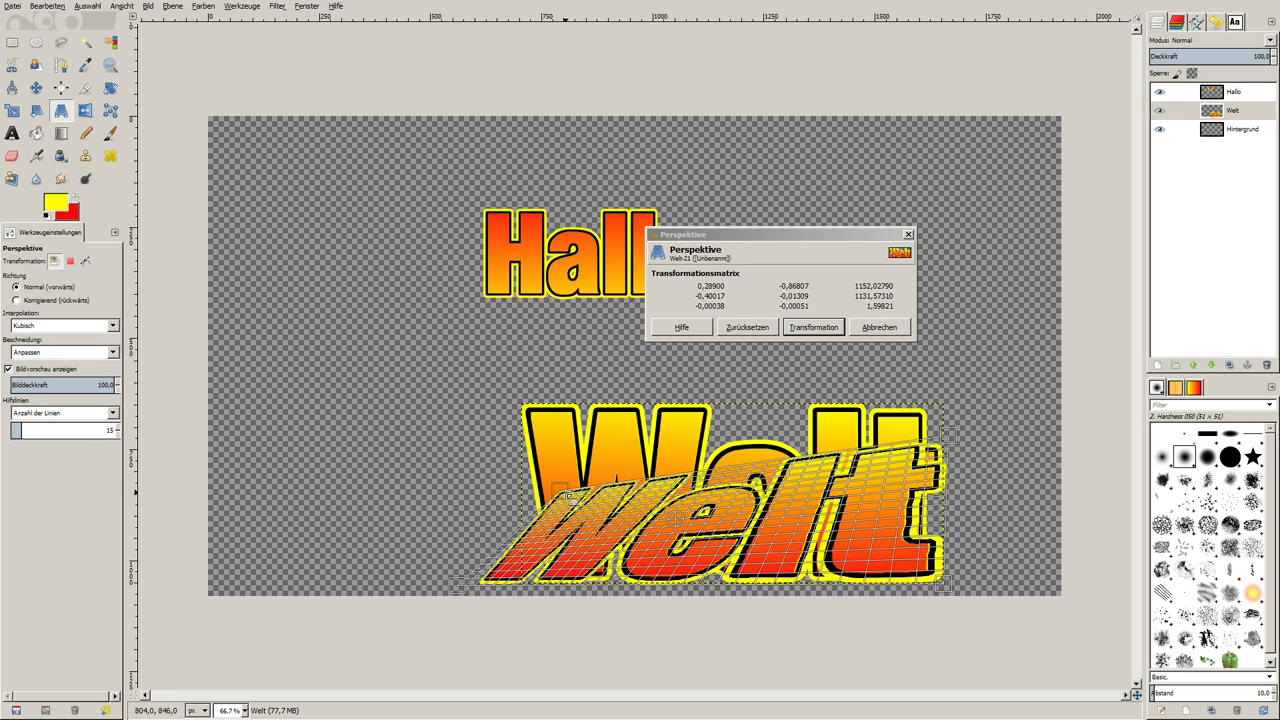
mouse_move(460, 586)
mouse_down()
mouse_move(599, 579)
mouse_move(553, 584)
mouse_up()
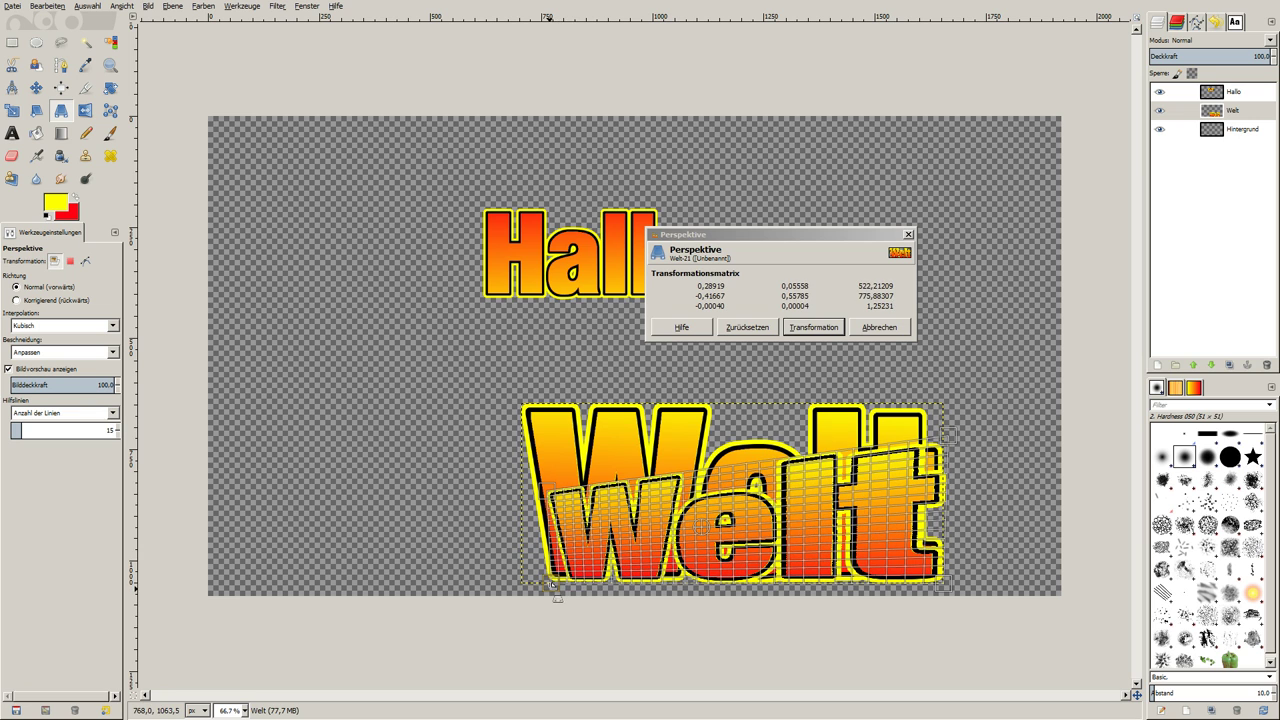
drag(556, 503, 589, 504)
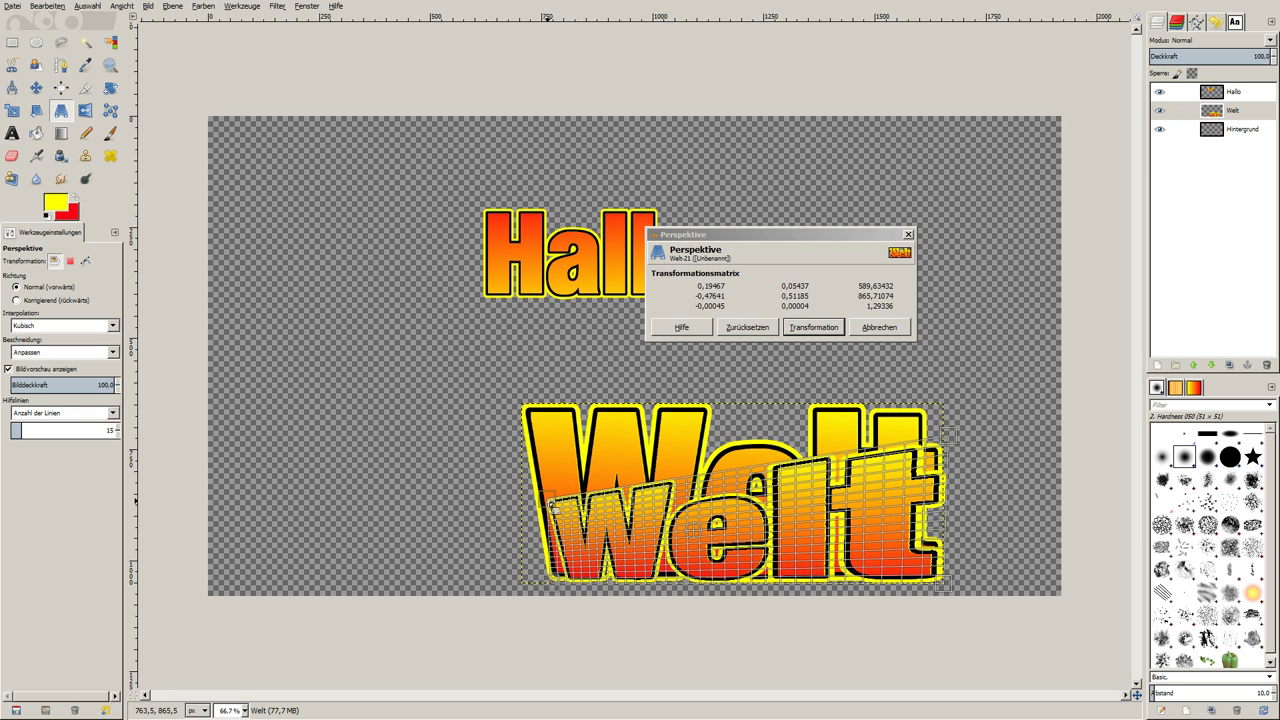
click(812, 327)
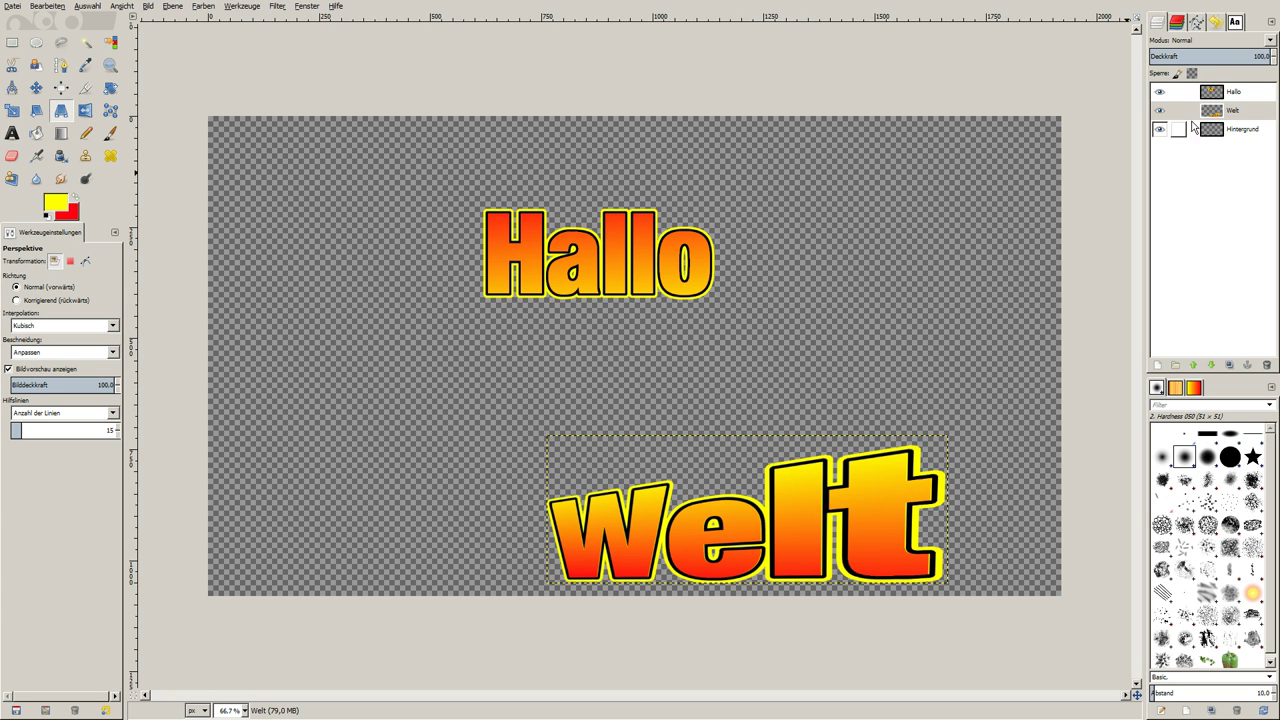
- Move the Hallo layer down so it sits directly atop Welt
click(1232, 93)
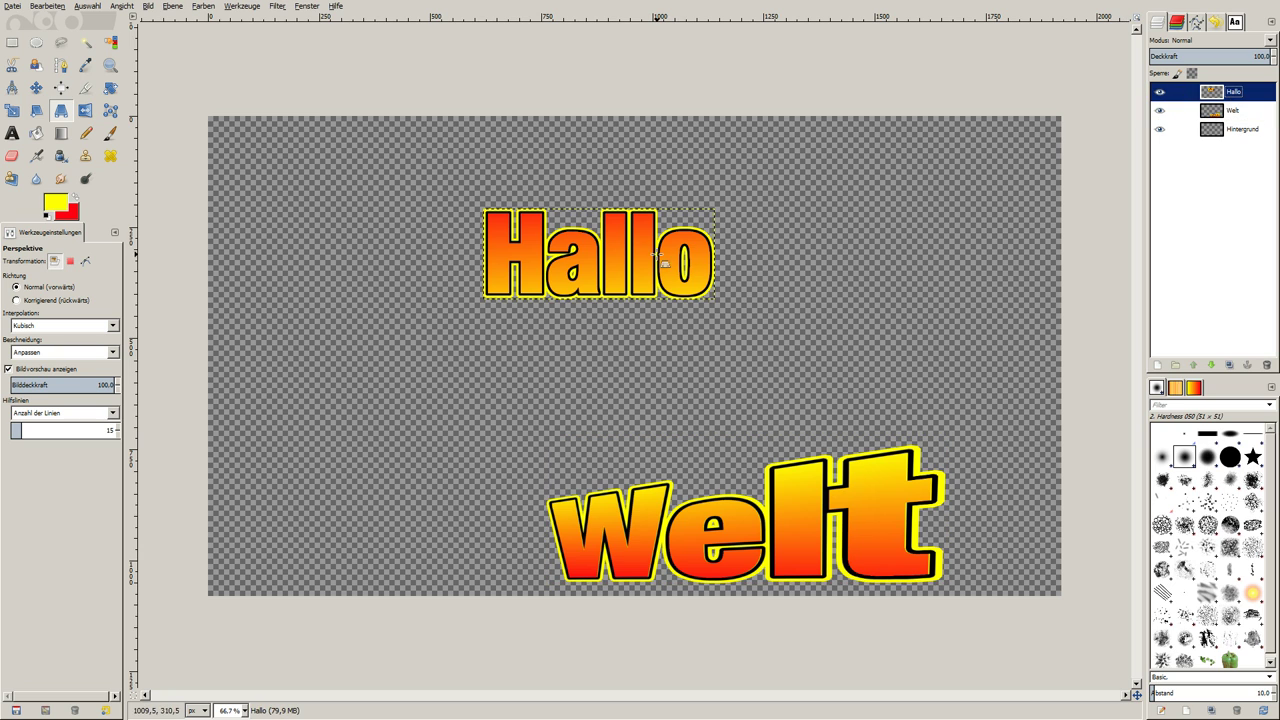
click(36, 87)
drag(629, 227, 690, 432)
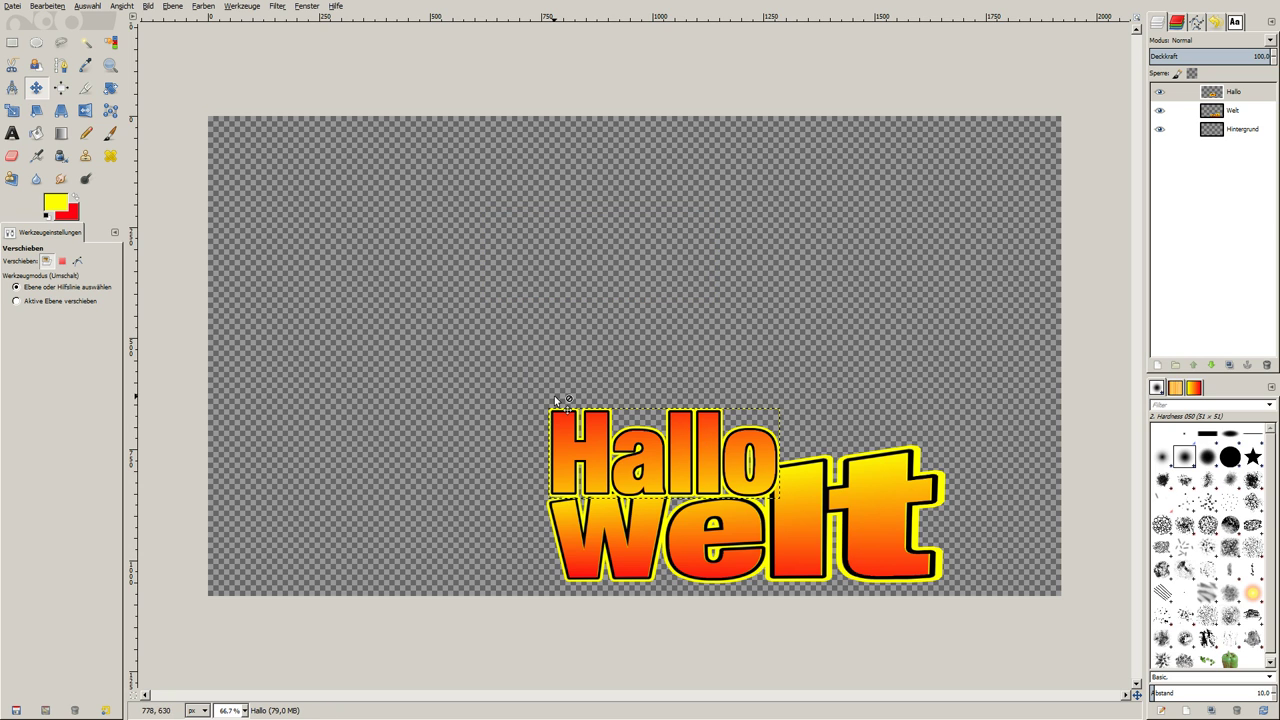
- Skew Hallo's right side with the Perspective tool to match Welt's slant
click(61, 110)
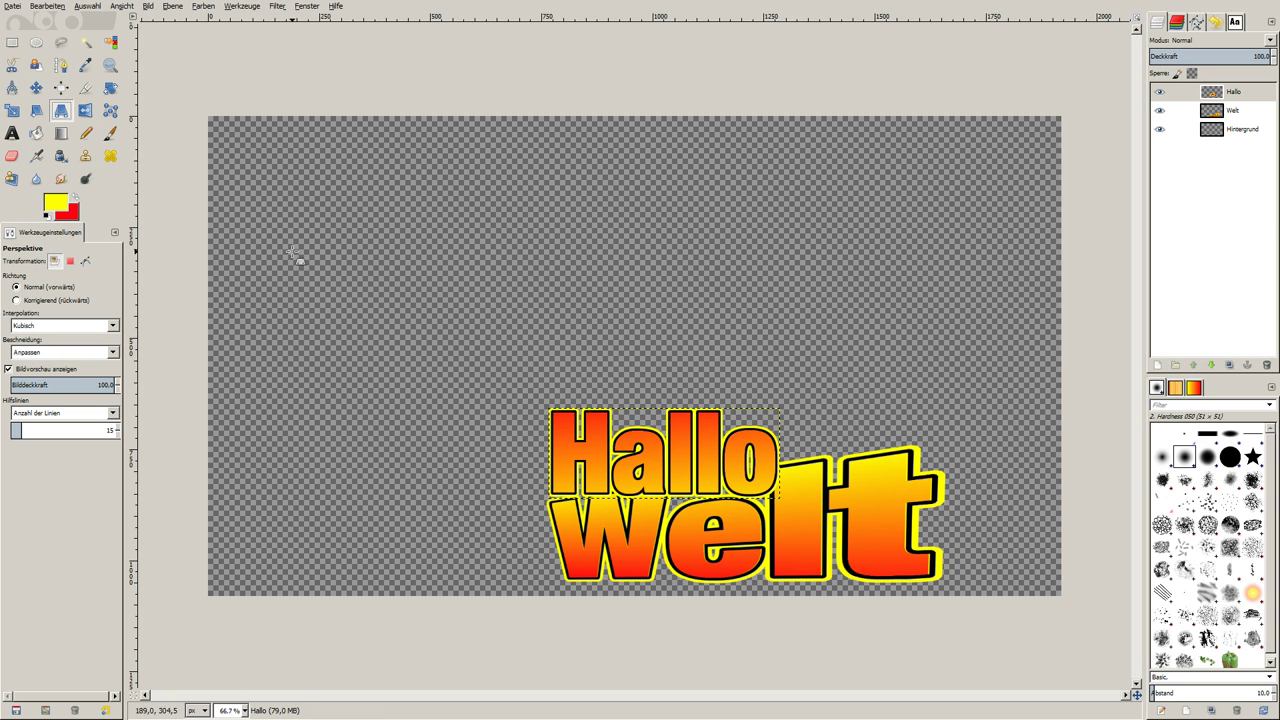
click(776, 485)
drag(776, 485, 772, 466)
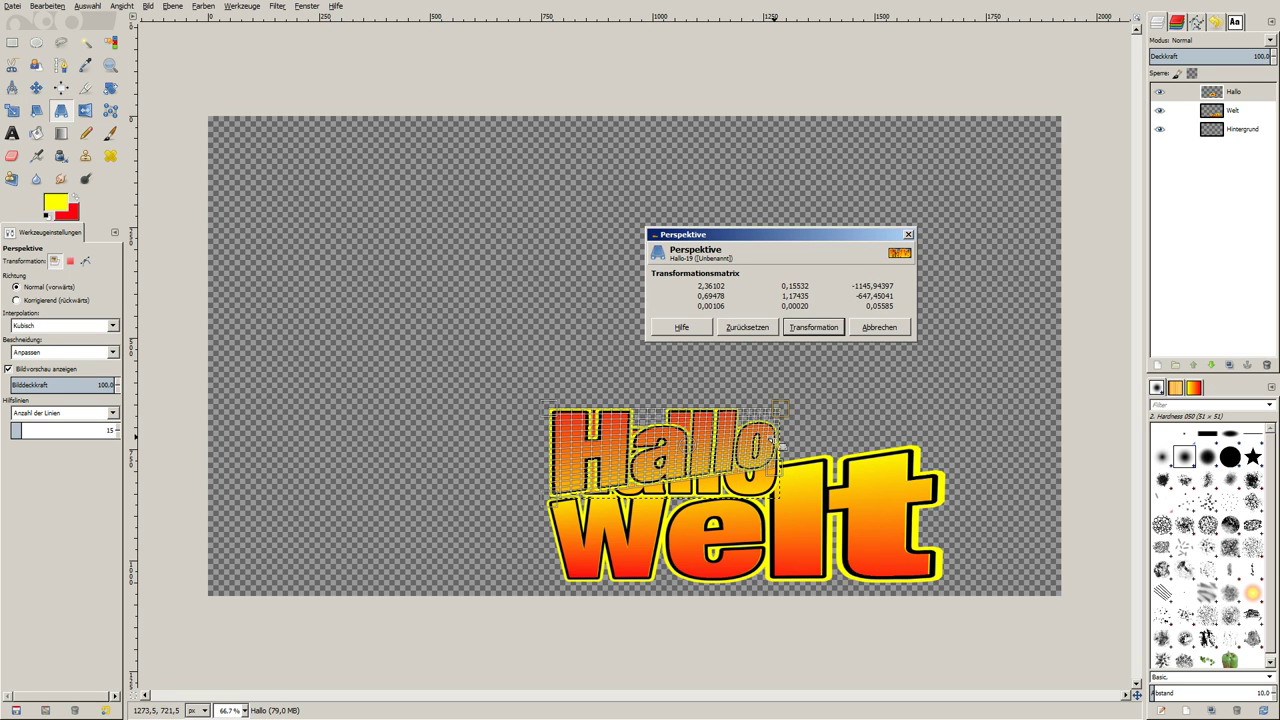
drag(786, 472, 771, 453)
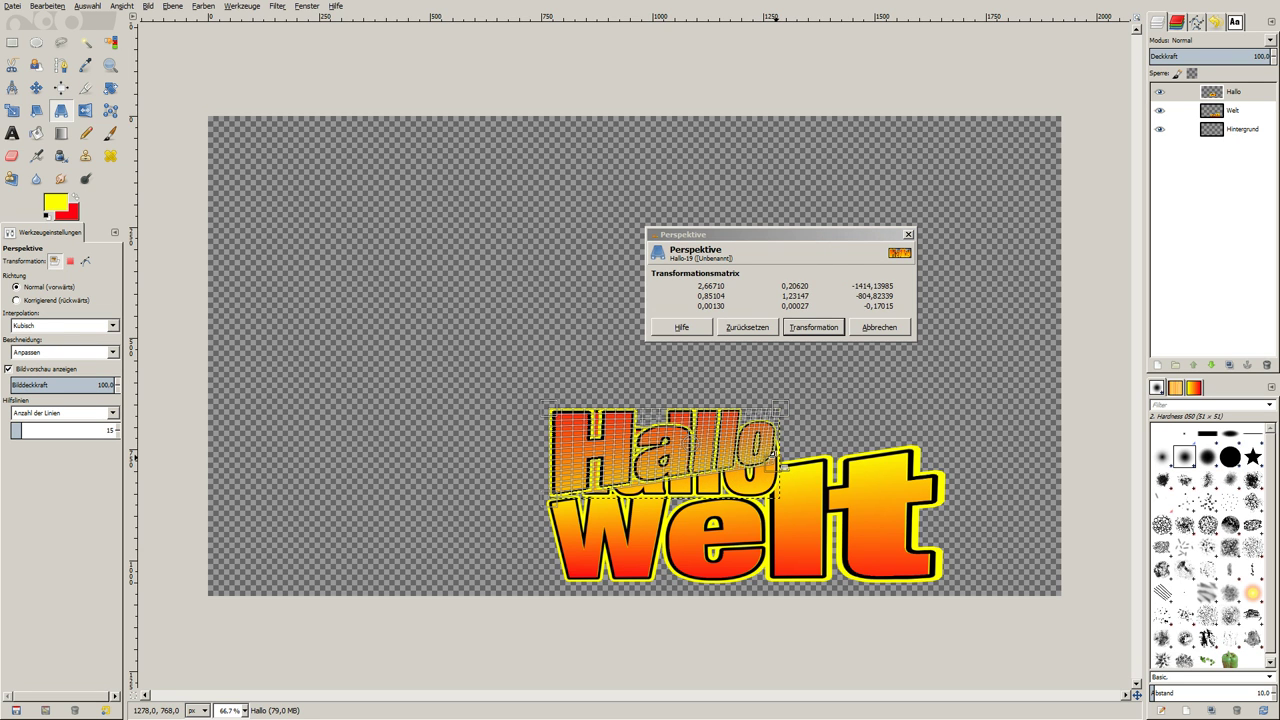
click(825, 334)
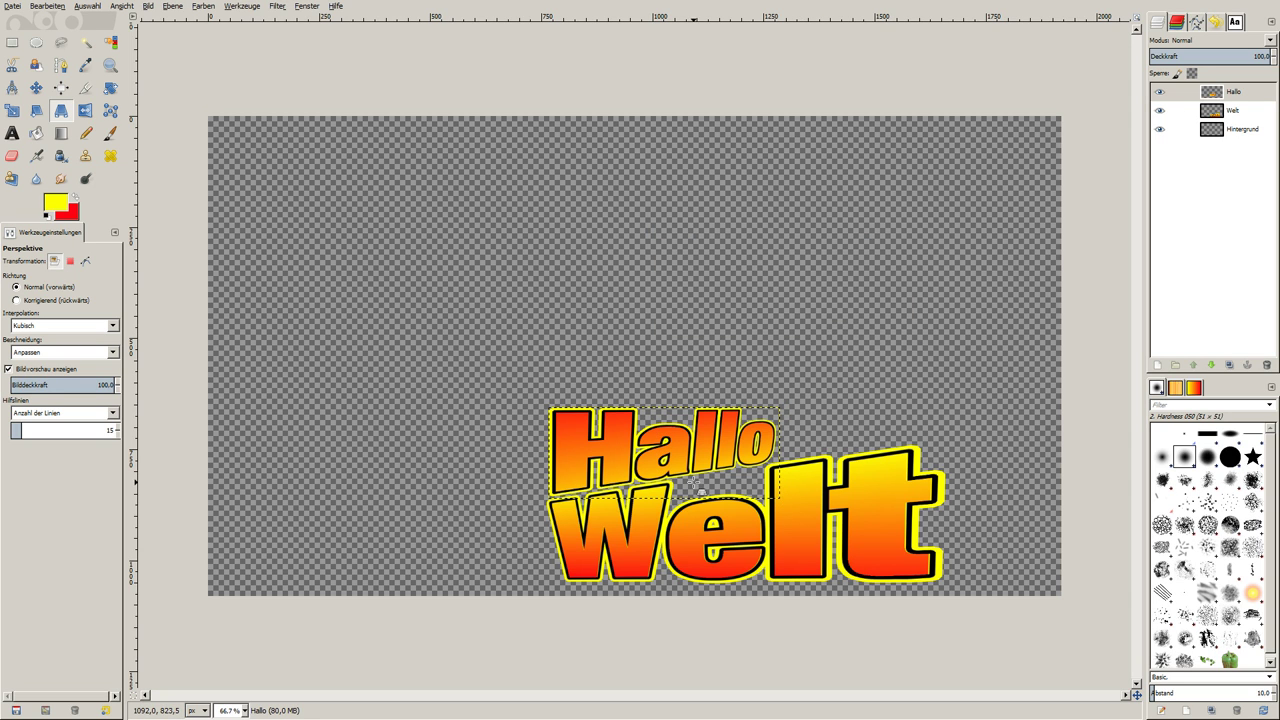
- Abandon a started rotation of Hallo and shift the Hallo layer slightly down
click(110, 88)
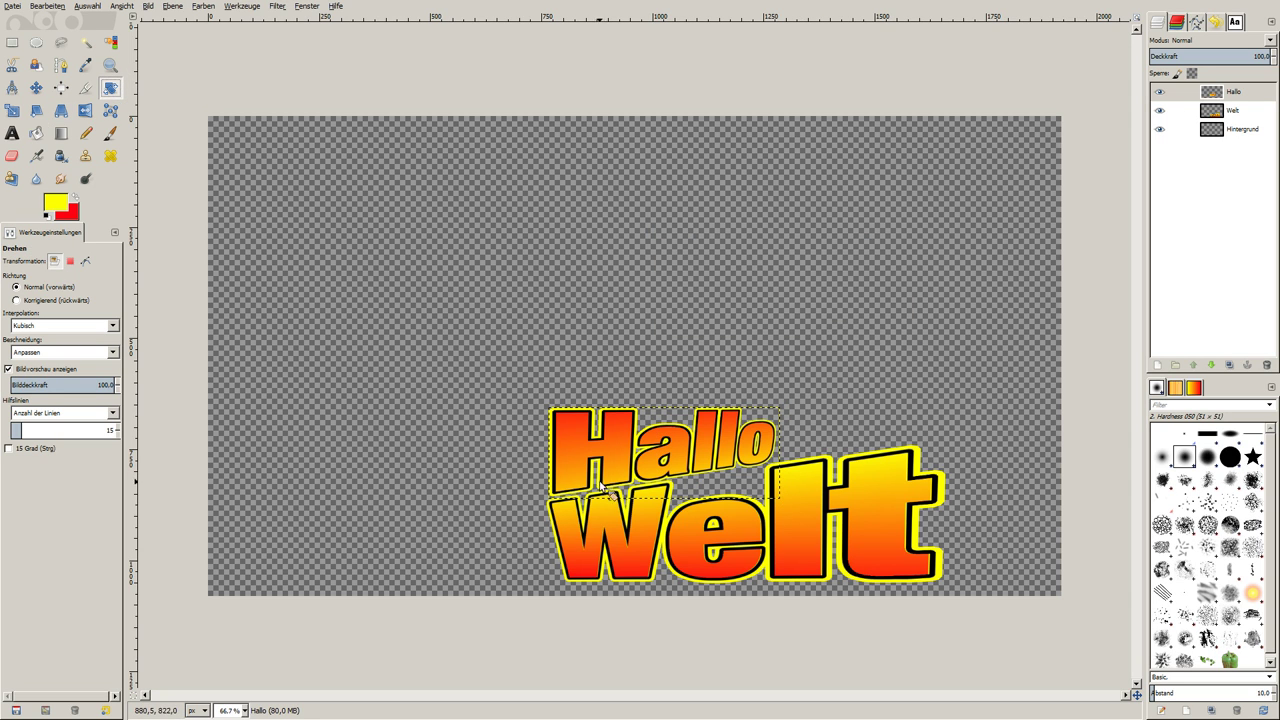
click(606, 471)
click(713, 525)
click(36, 96)
drag(596, 453, 595, 478)
- Lower the Hallo layer beneath Welt and nudge it slightly right
click(1234, 92)
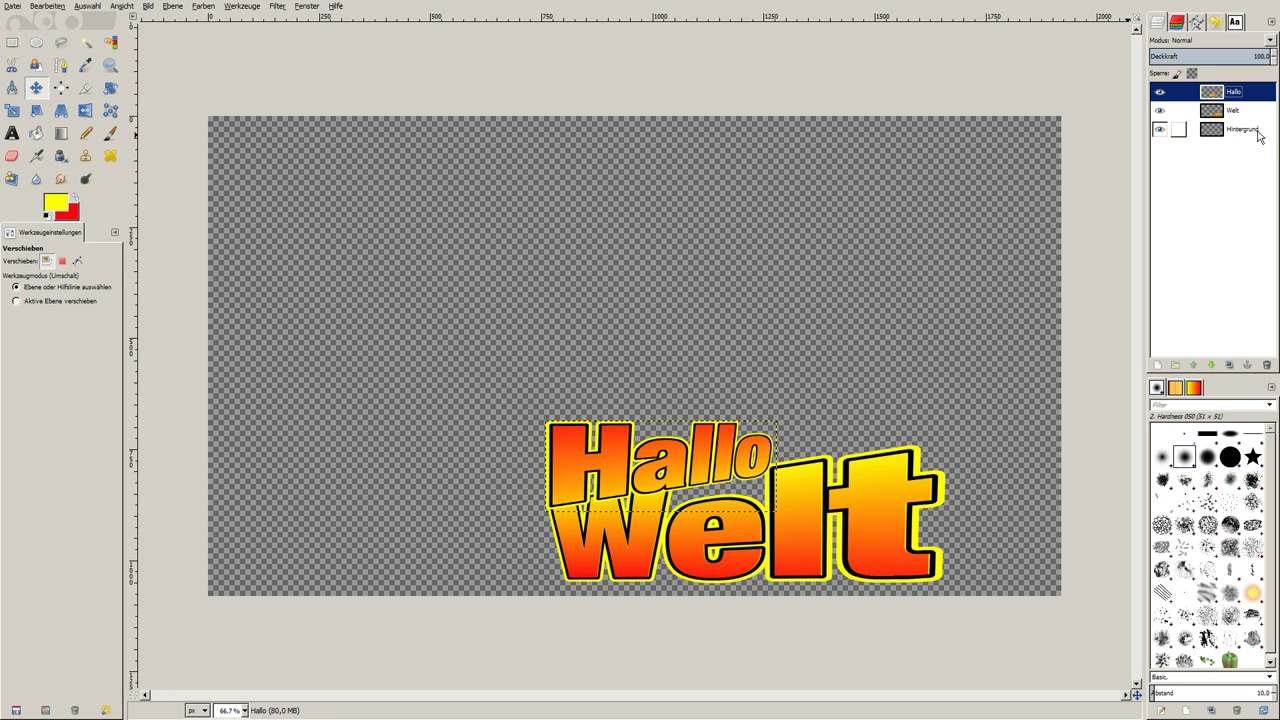
click(1212, 366)
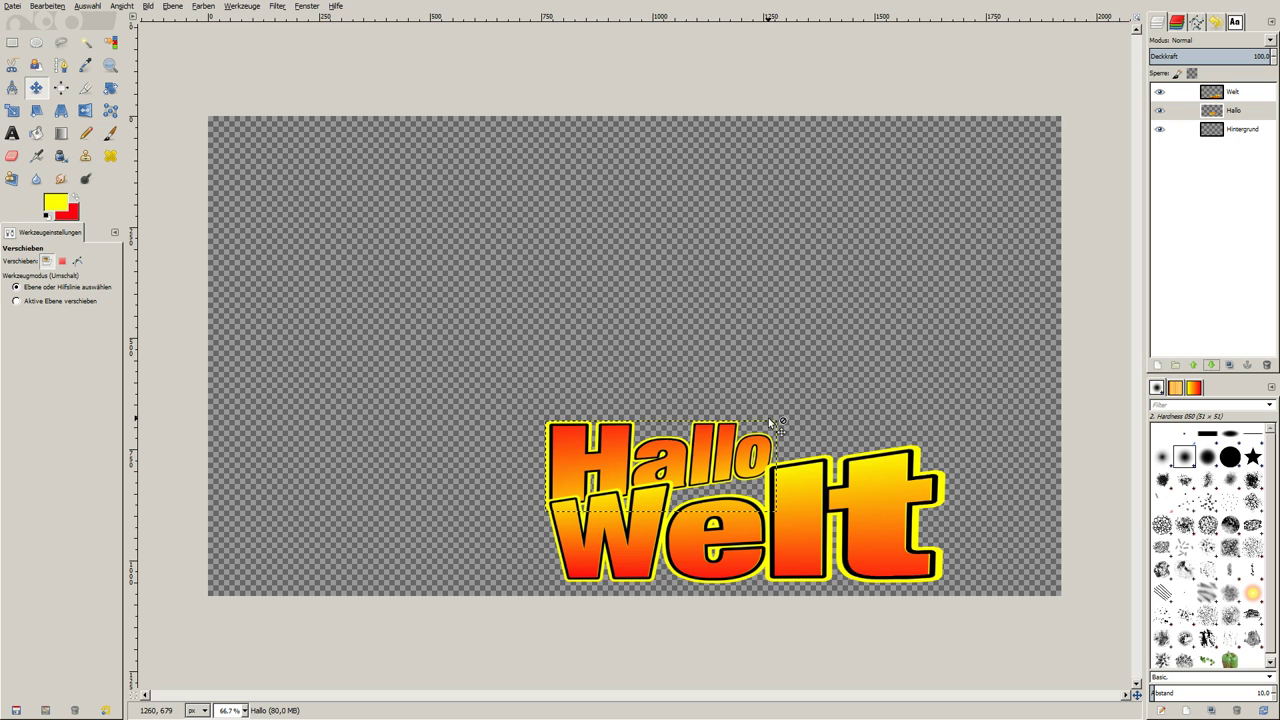
drag(601, 454, 609, 451)
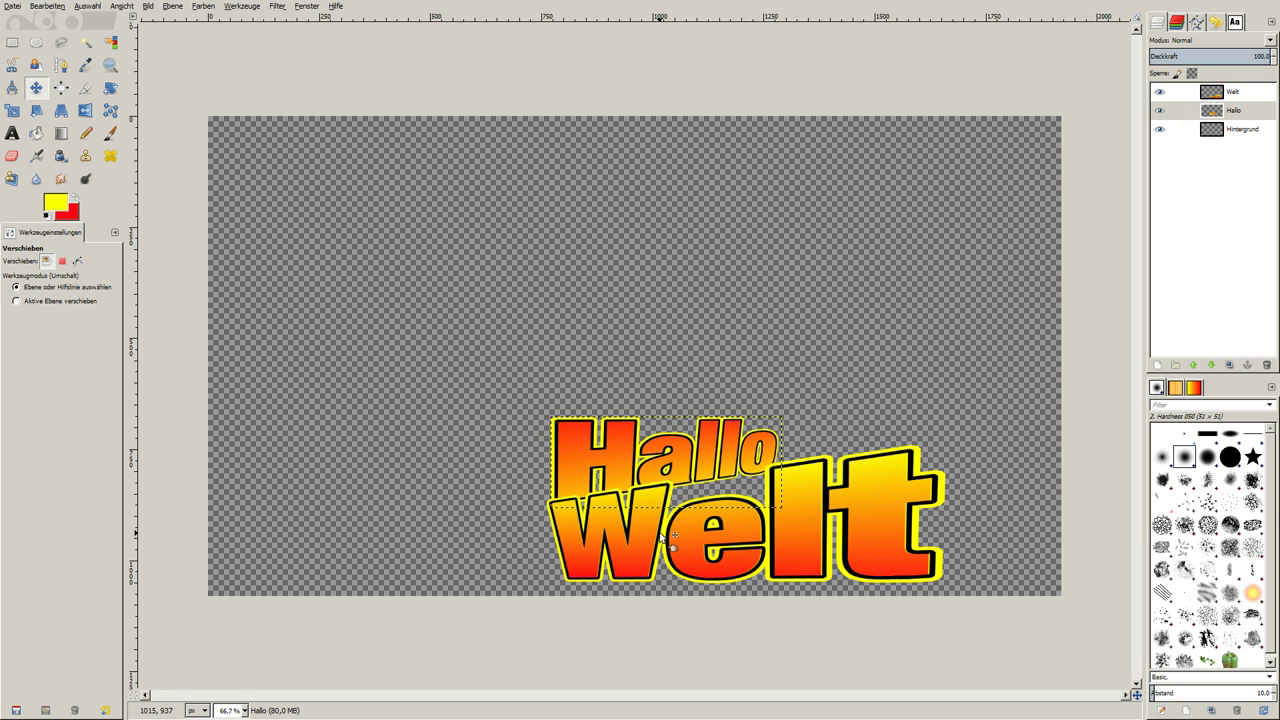
scroll(810, 623, up, 2)
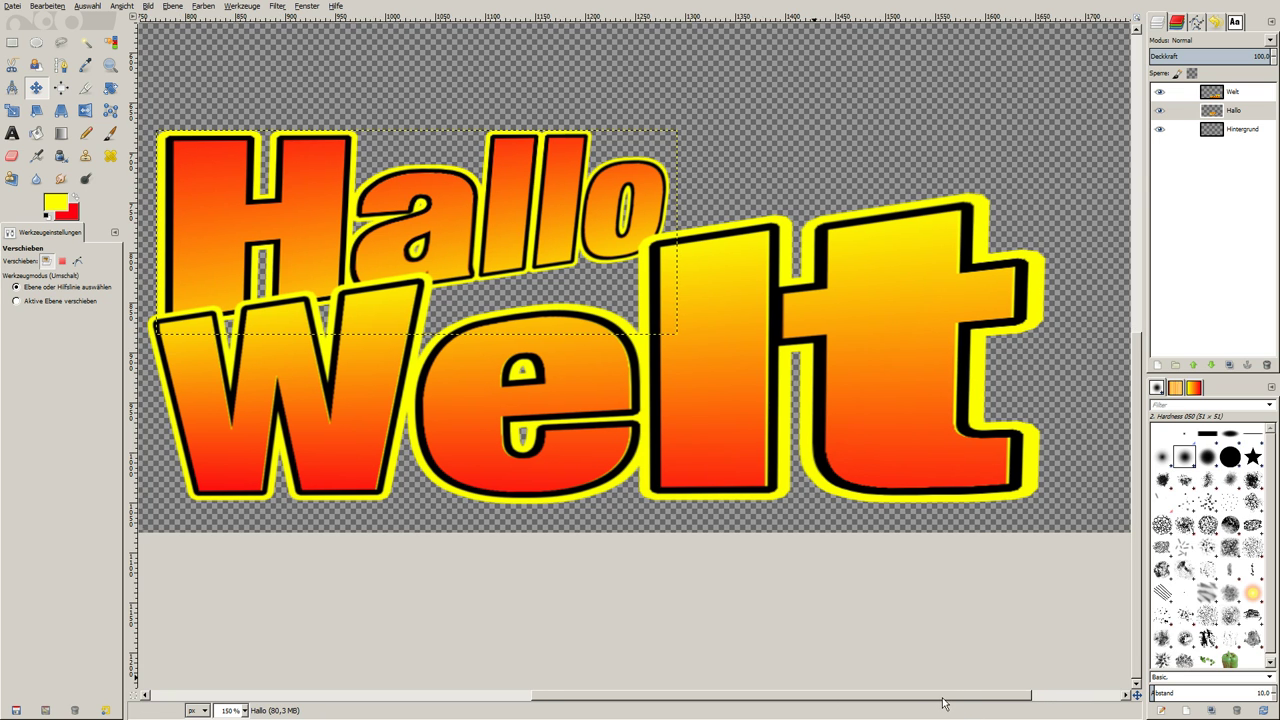
drag(950, 704, 925, 704)
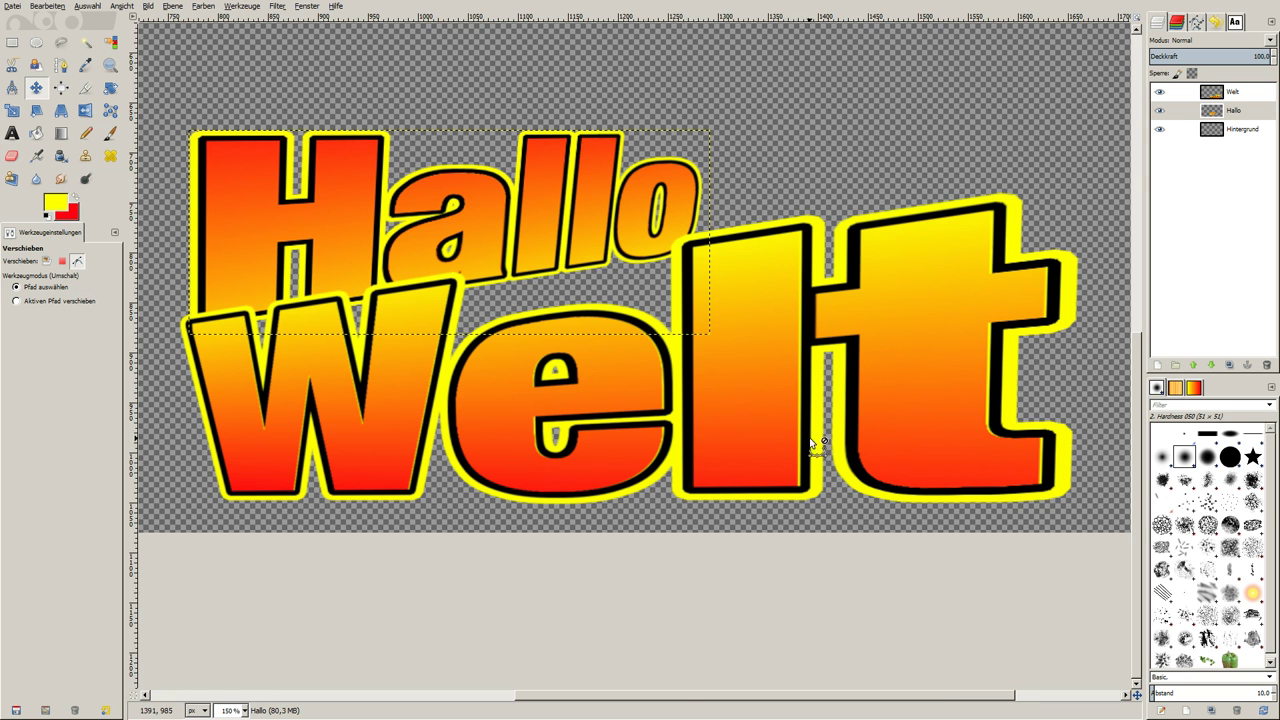
scroll(815, 443, up, 2)
scroll(800, 442, up, 3)
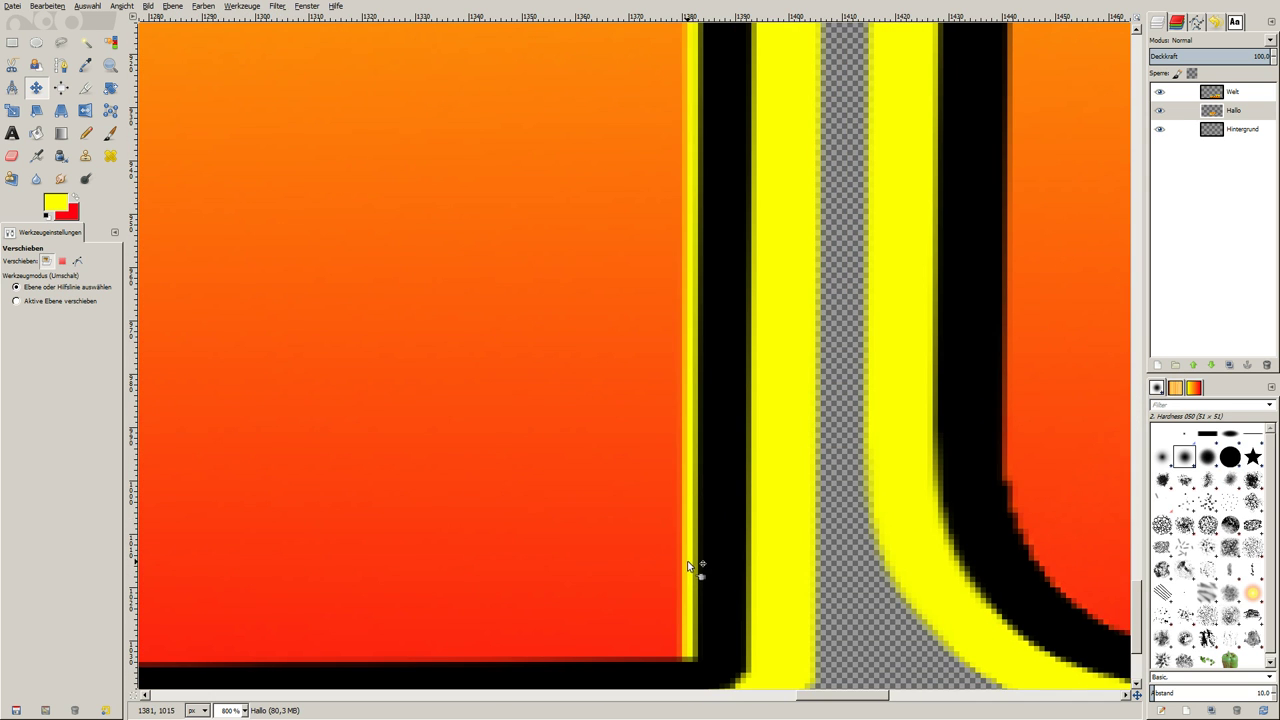
scroll(701, 527, down, 3)
scroll(701, 527, down, 1)
scroll(701, 527, down, 1)
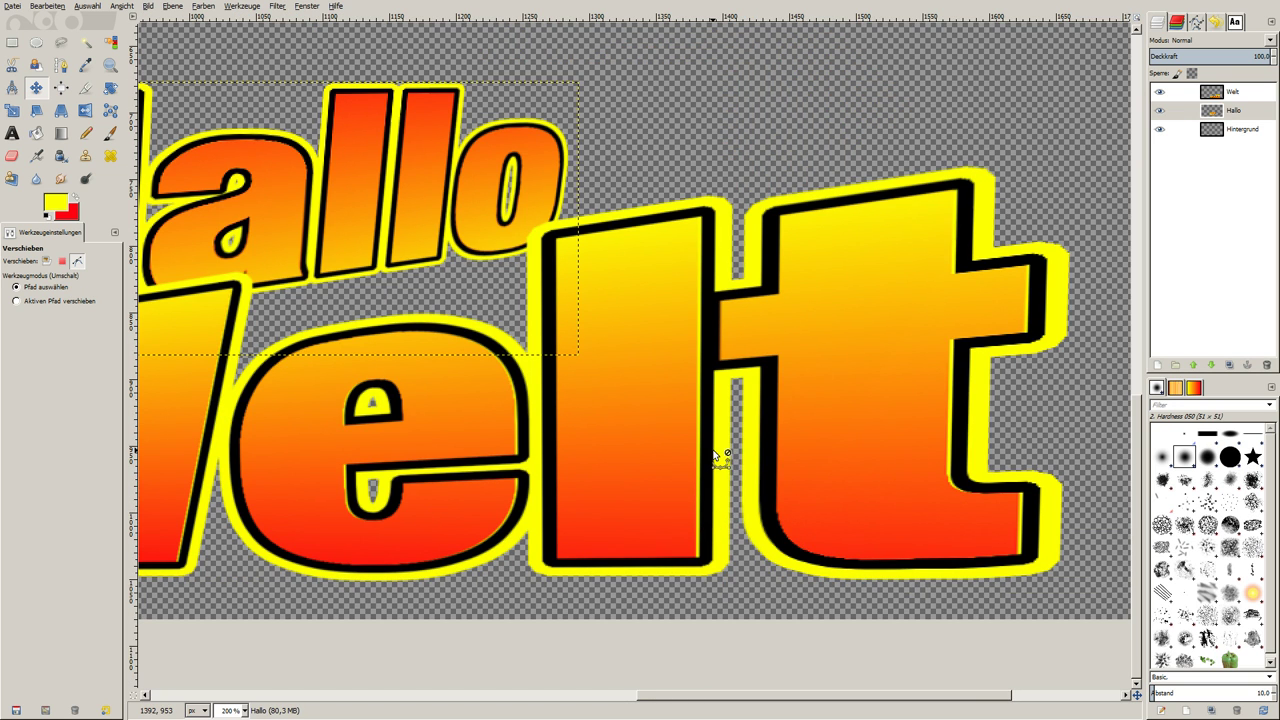
scroll(714, 453, down, 1)
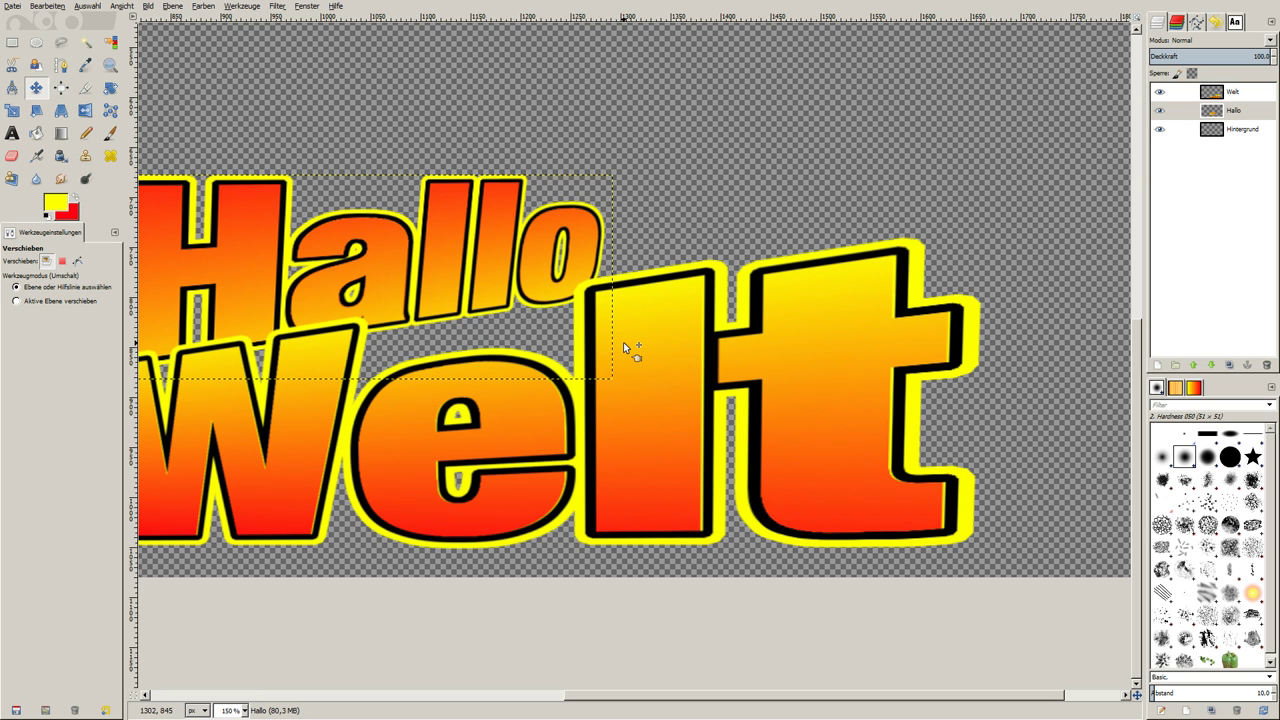
key(1)
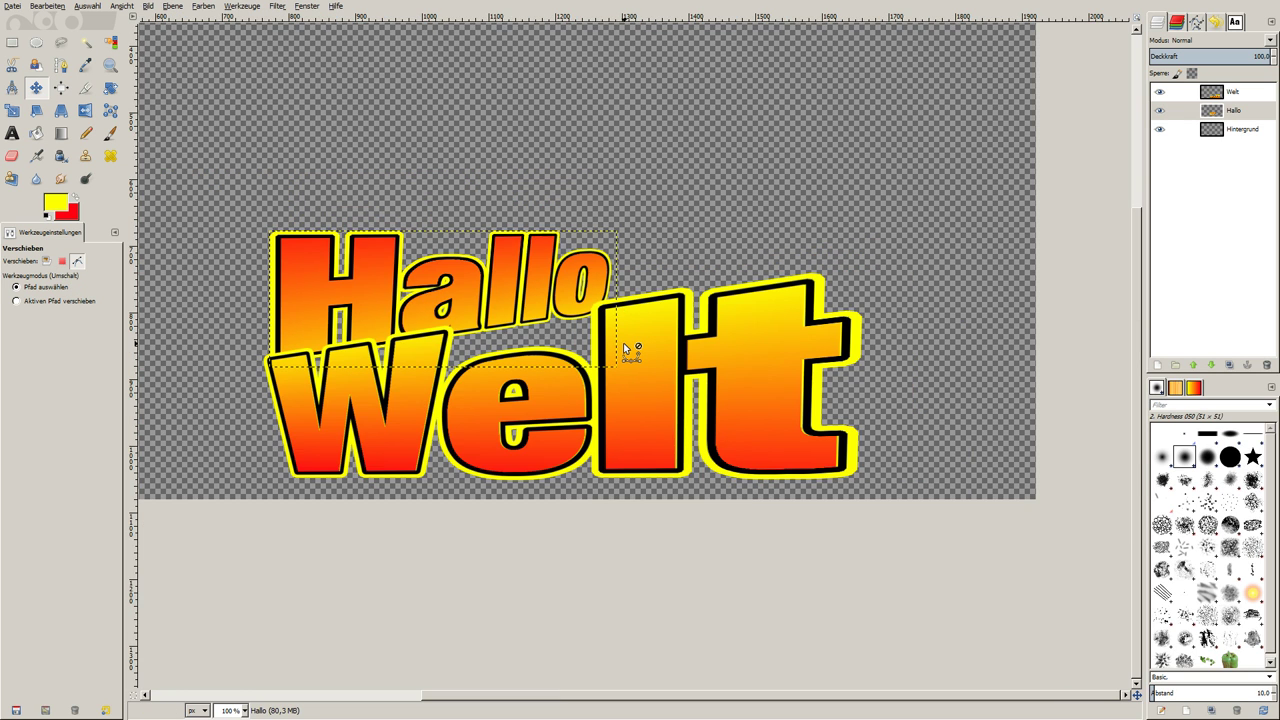
scroll(625, 348, down, 1)
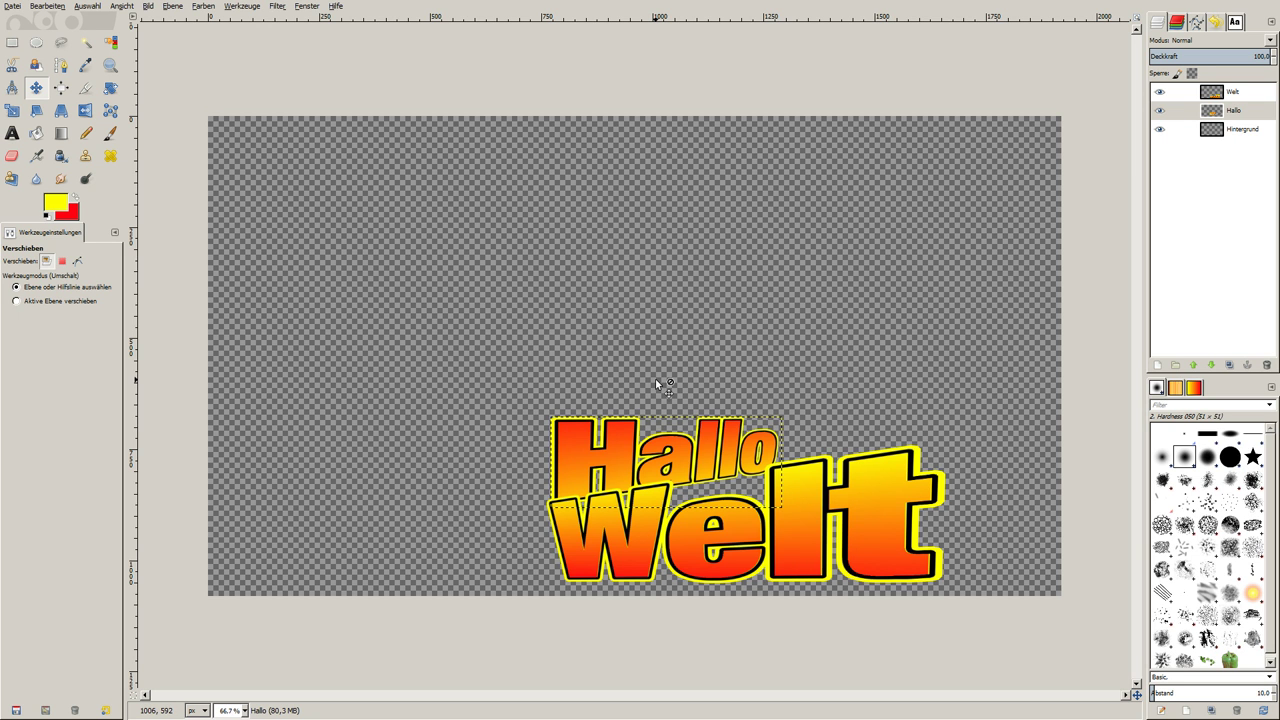
ctrl+scroll(608, 545, up, 1)
ctrl+scroll(608, 545, up, 2)
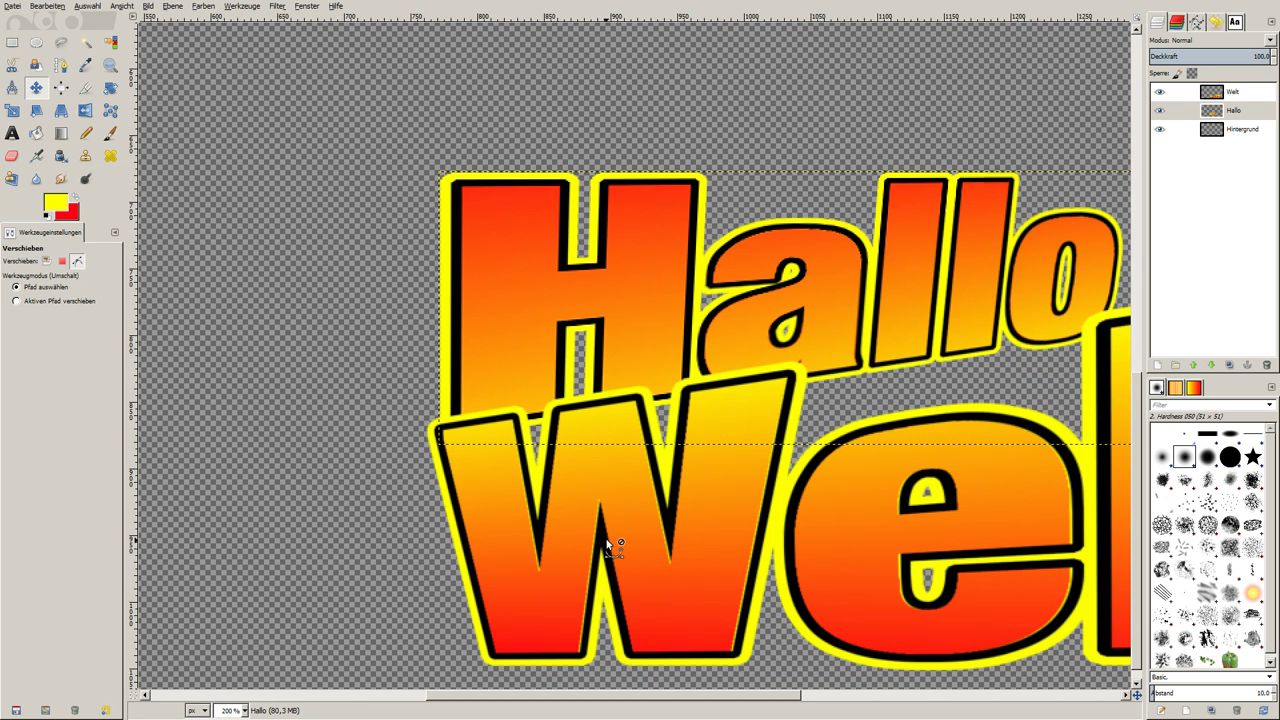
ctrl+scroll(607, 543, up, 1)
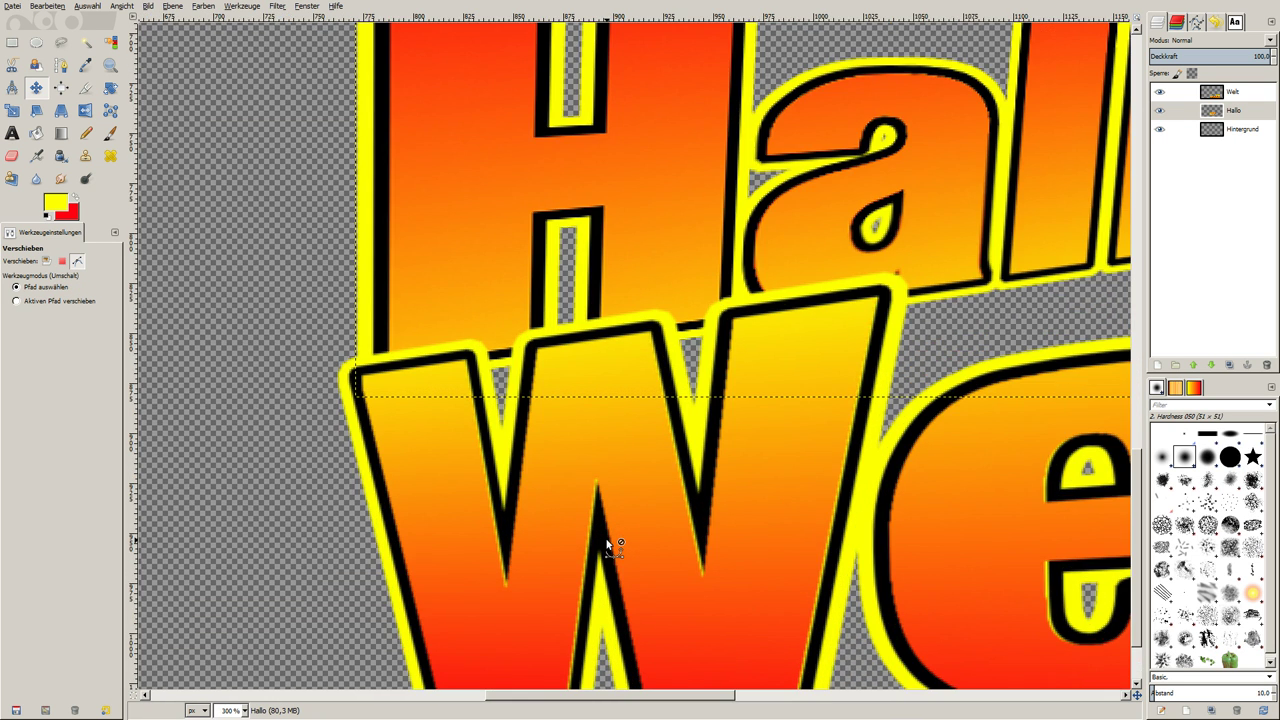
scroll(607, 543, up, 1)
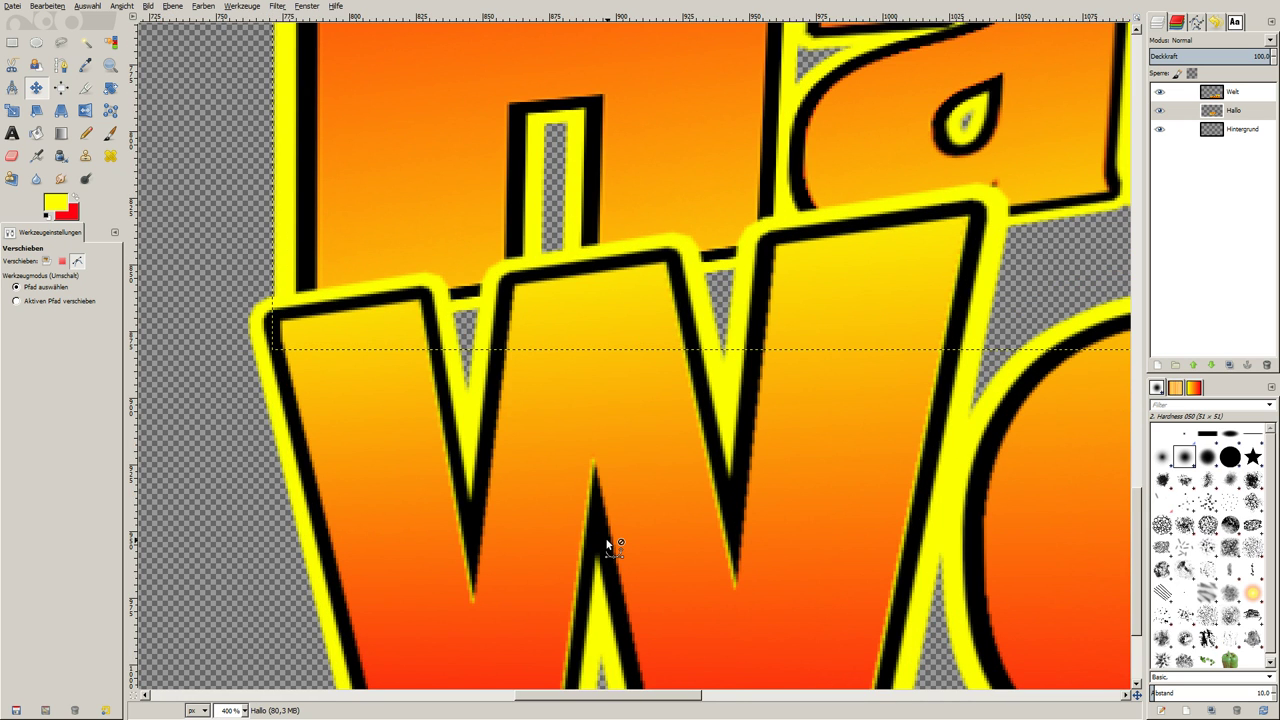
scroll(607, 543, down, 1)
scroll(607, 543, down, 1)
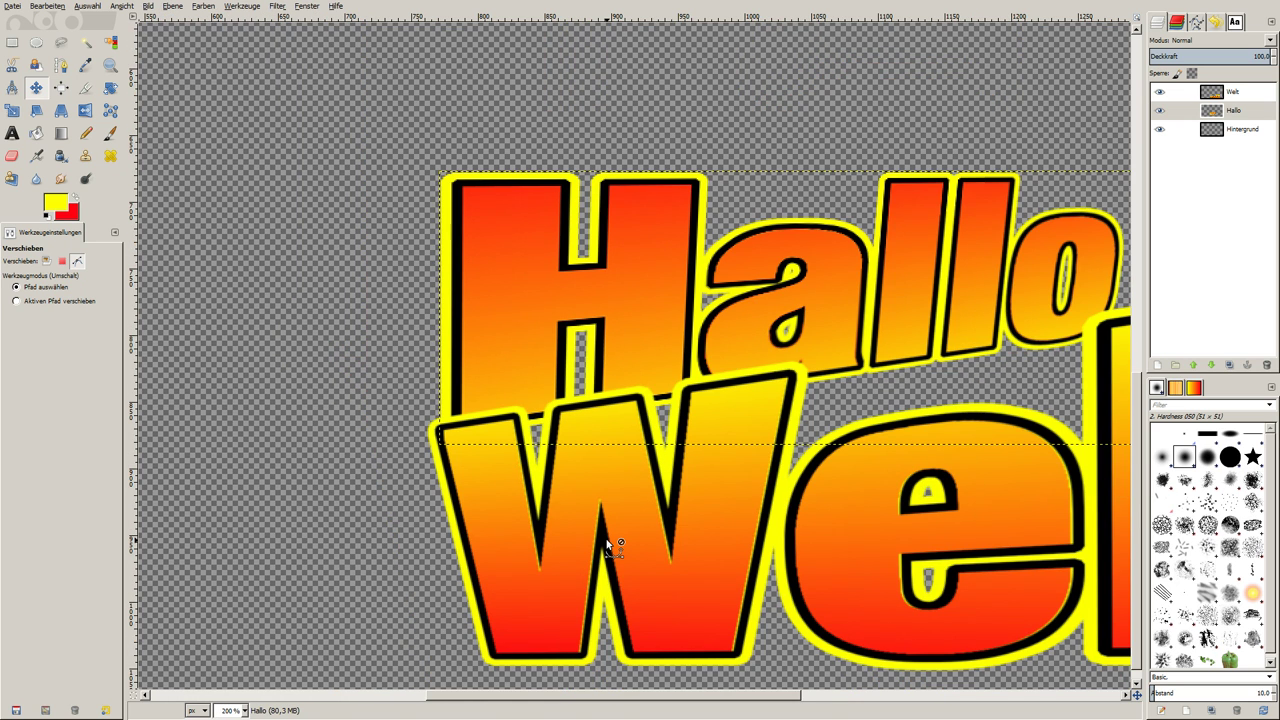
scroll(607, 543, down, 1)
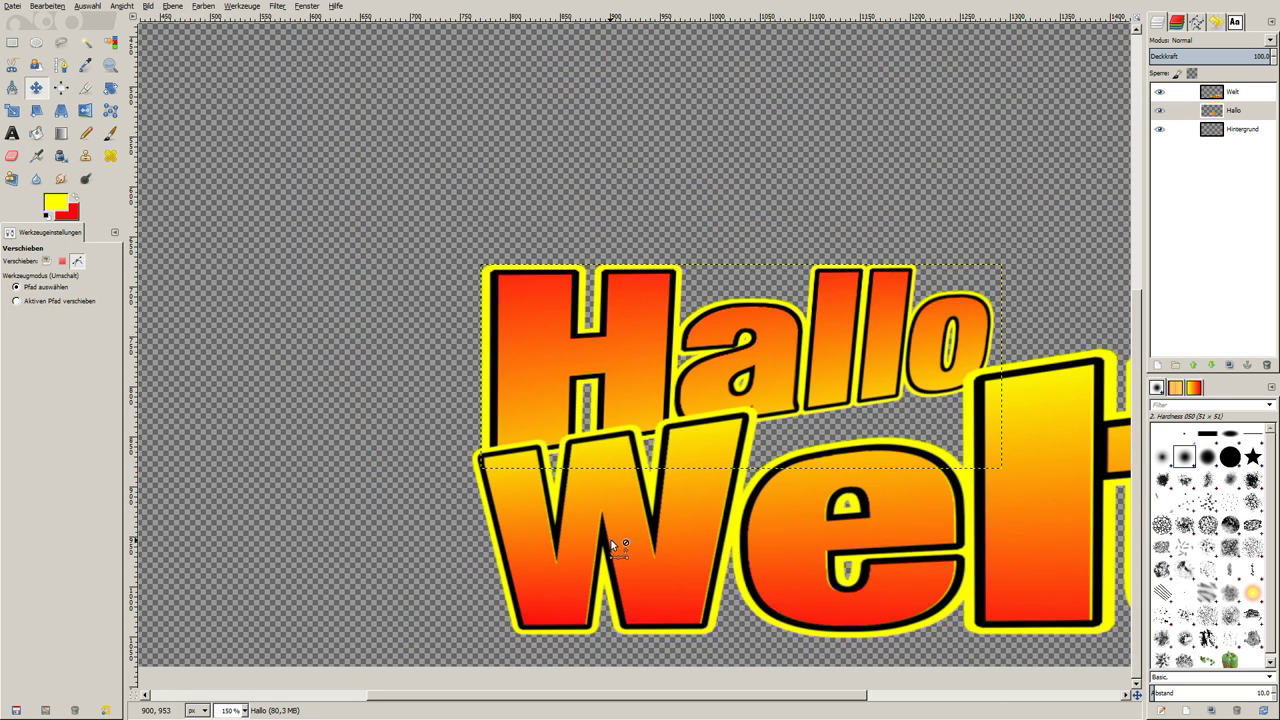
scroll(617, 540, down, 1)
drag(725, 700, 770, 690)
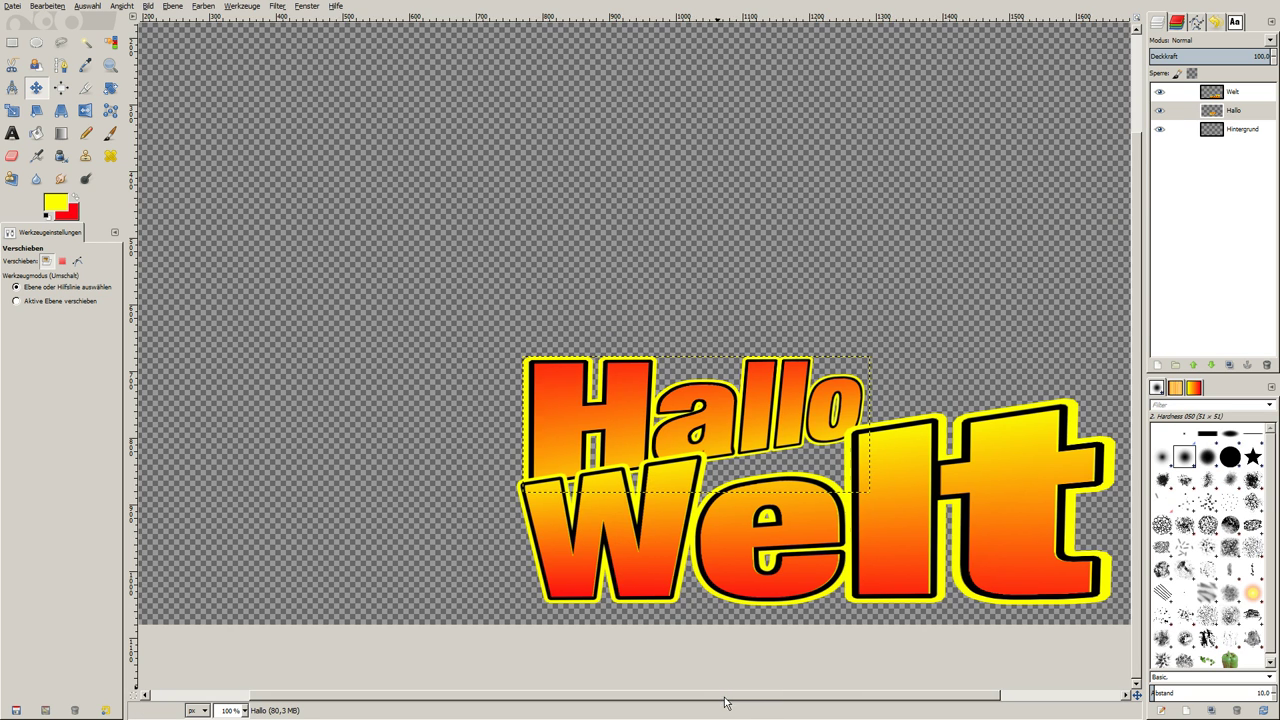
ctrl+scroll(772, 595, down, 1)
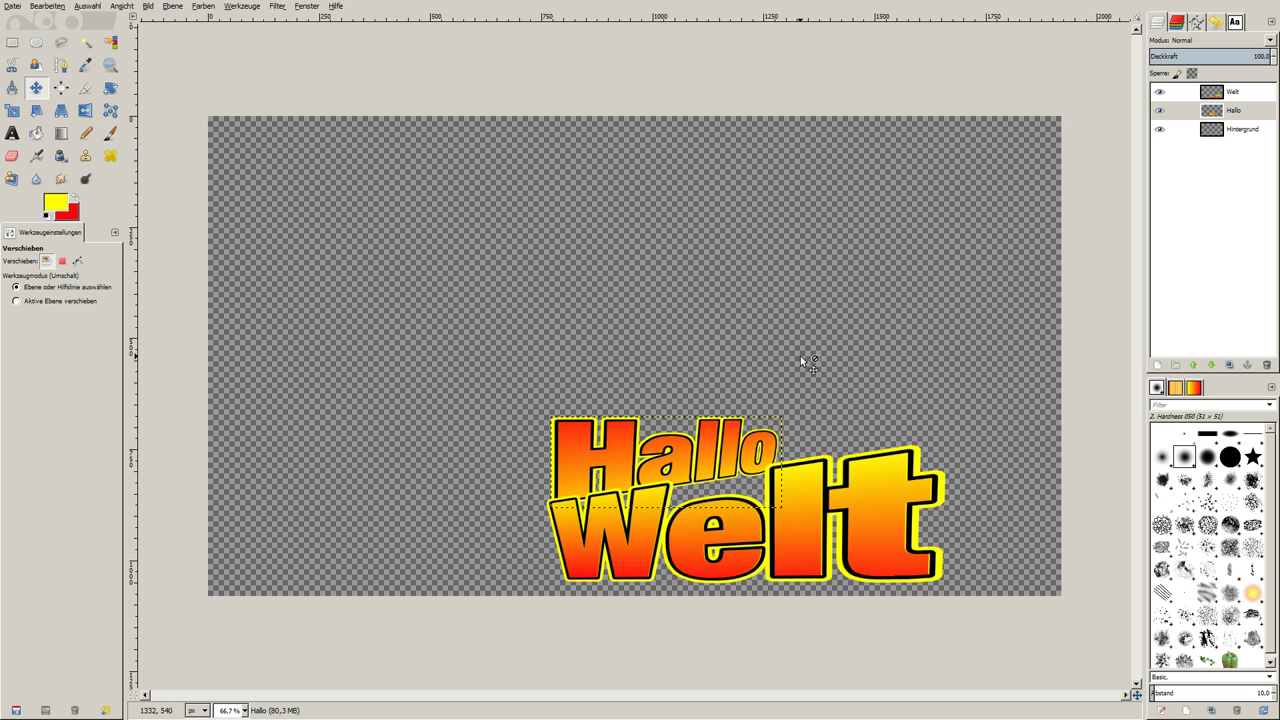
drag(796, 347, 789, 202)
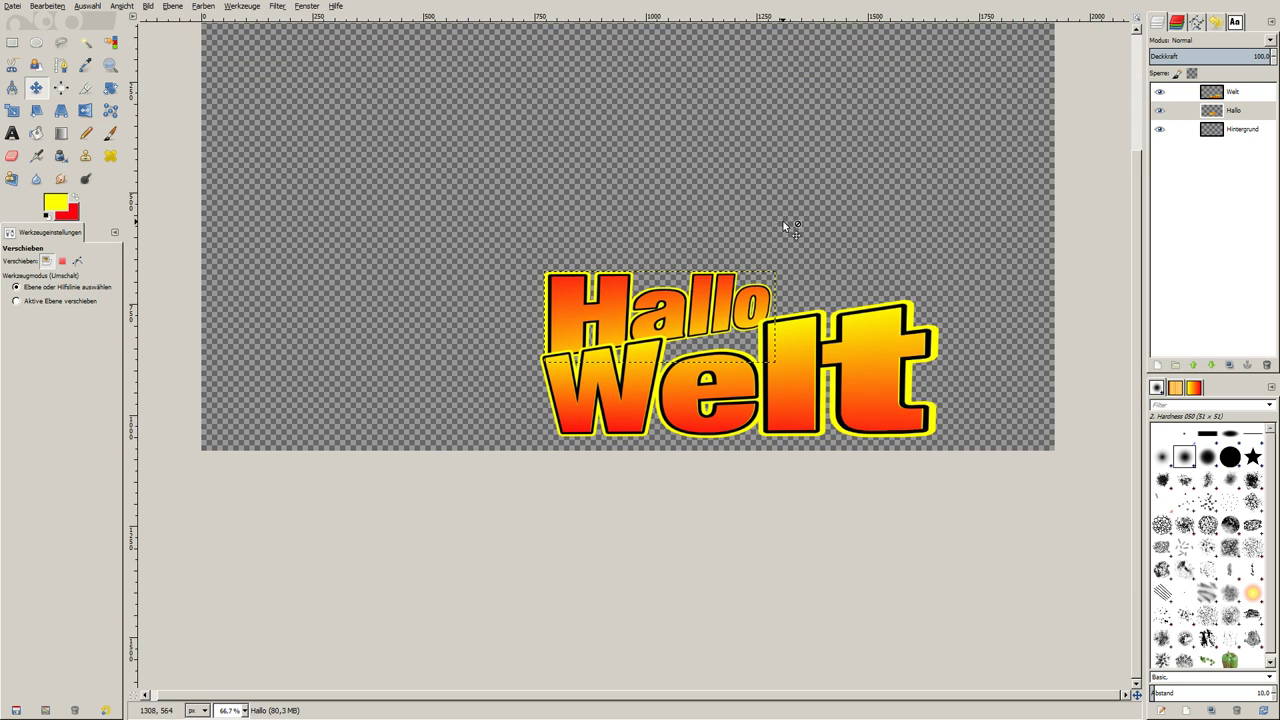